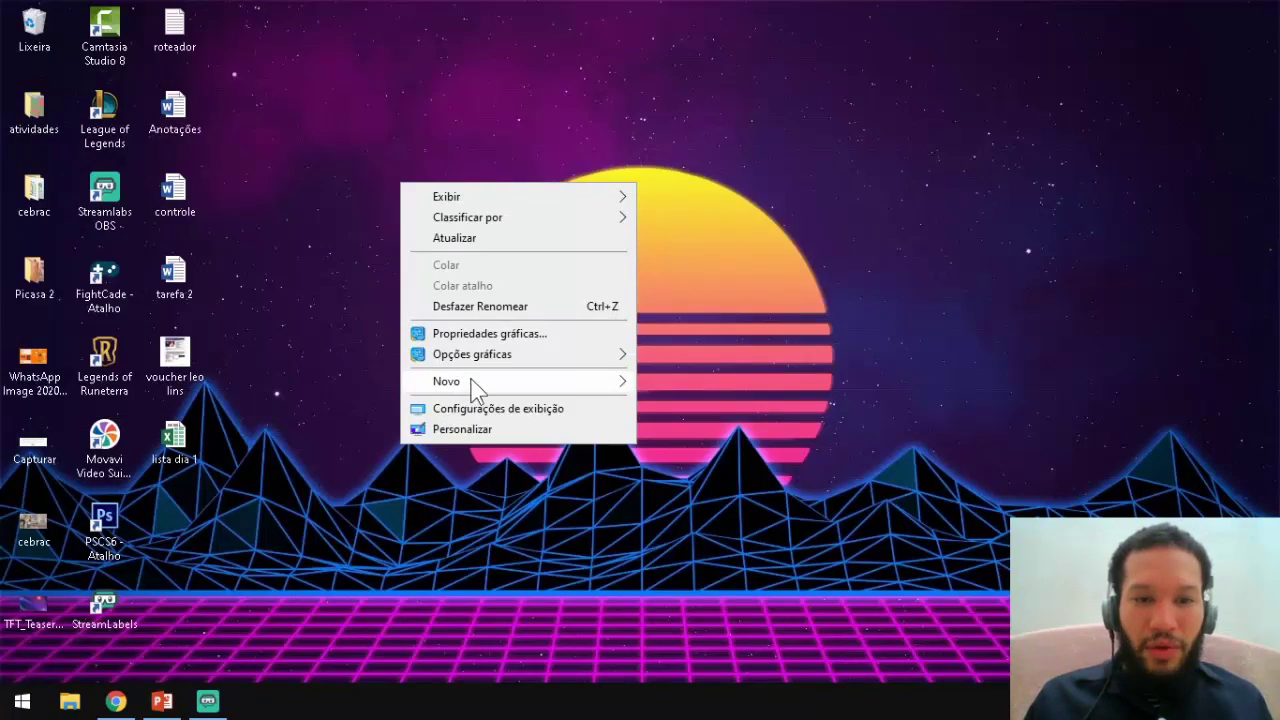
Create a new Microsoft Word document on the desktop, keeping the default name 'Novo(a) Documento do Microsoft Word'.
mouse_move(634, 391)
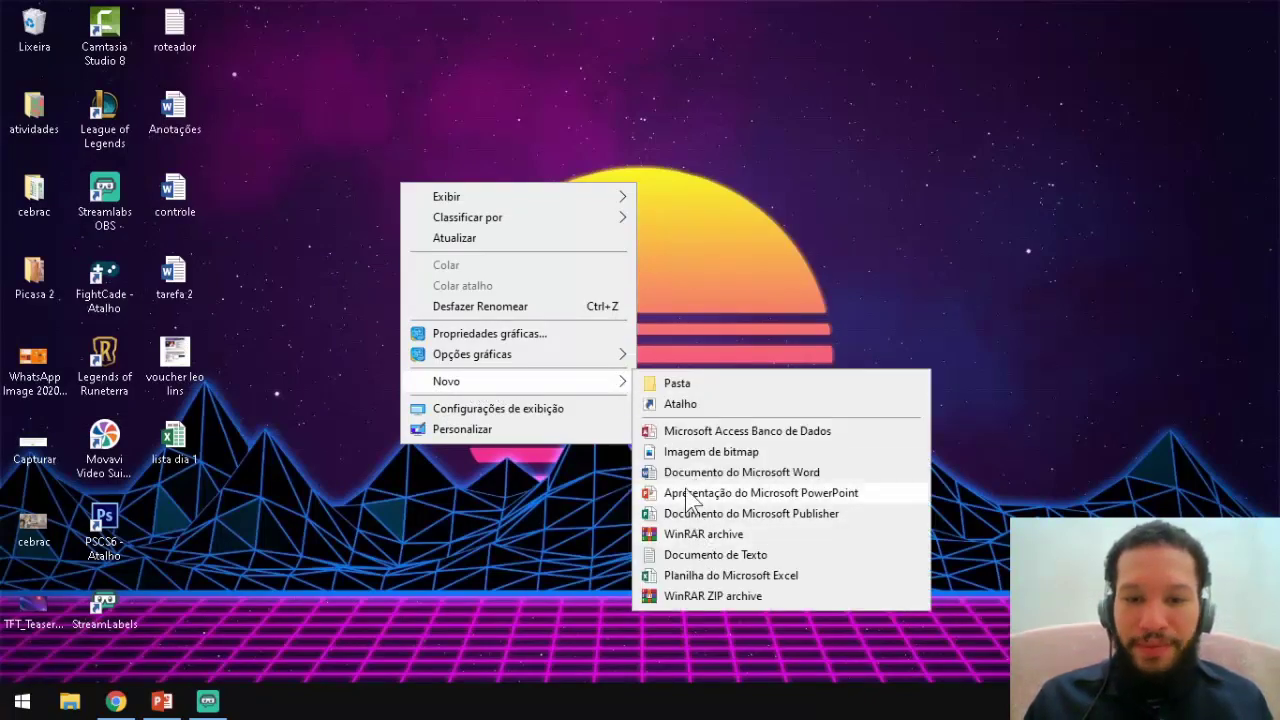
click(688, 472)
key(Return)
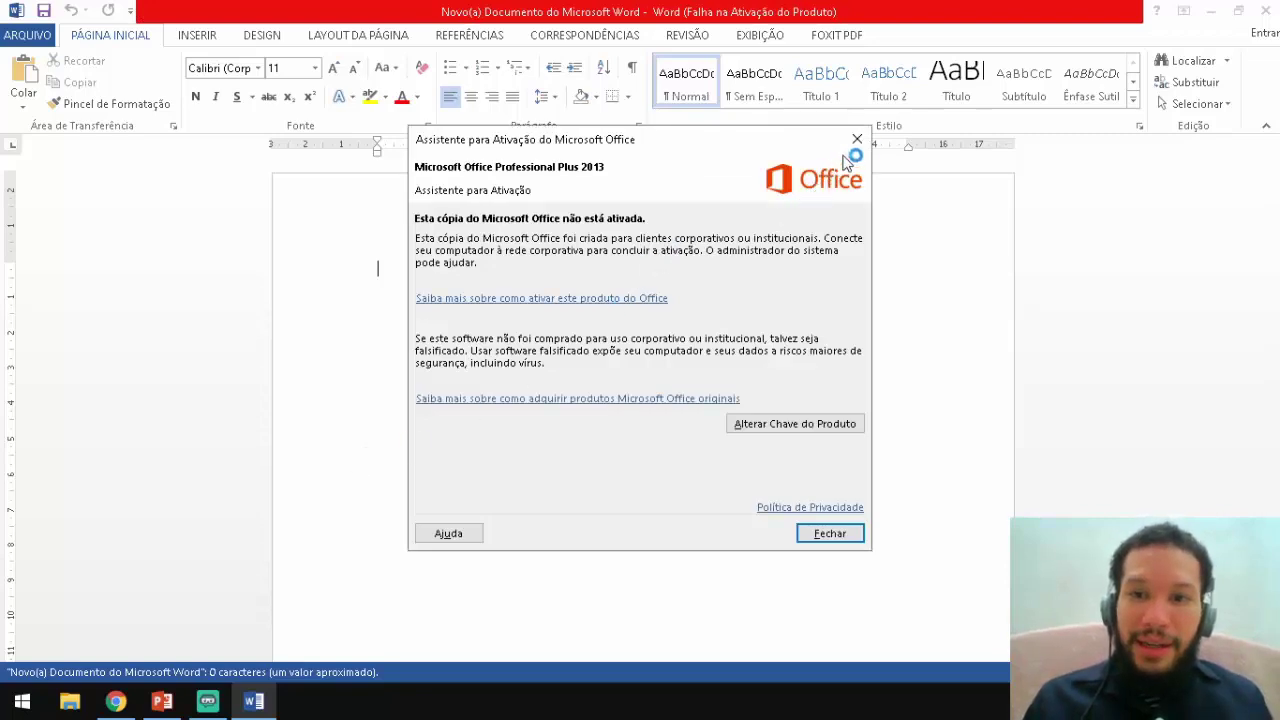
Dismiss the activation notice and paste the CARTA DE COBRANÇA letter with NOME, CARGO, ENDEREÇO lines.
click(857, 139)
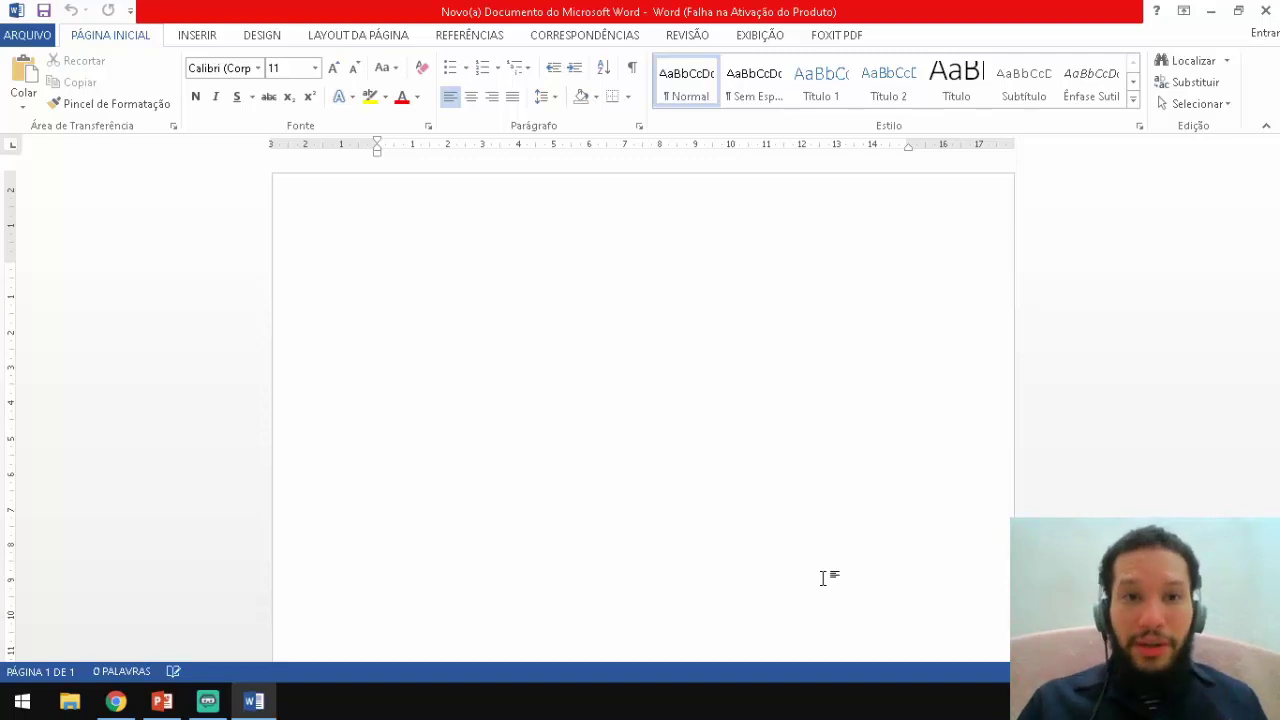
text(CARTA DE COBRANÇA NOME CARGO ENDEREÇO  Eu, nome, situado no endereço, endereço, e atualmente trabalhando no cargo de, cargo, tenho ciência da dívida que fiz em Junho de 1998  na loja, Casas RN, de uma máquina de lavar que na época custa R$670,00.  Hoje em dia essa dívida está no valor de R$1560,00.  Ciente que tenho que pegar a dívida até 25 Julho.)
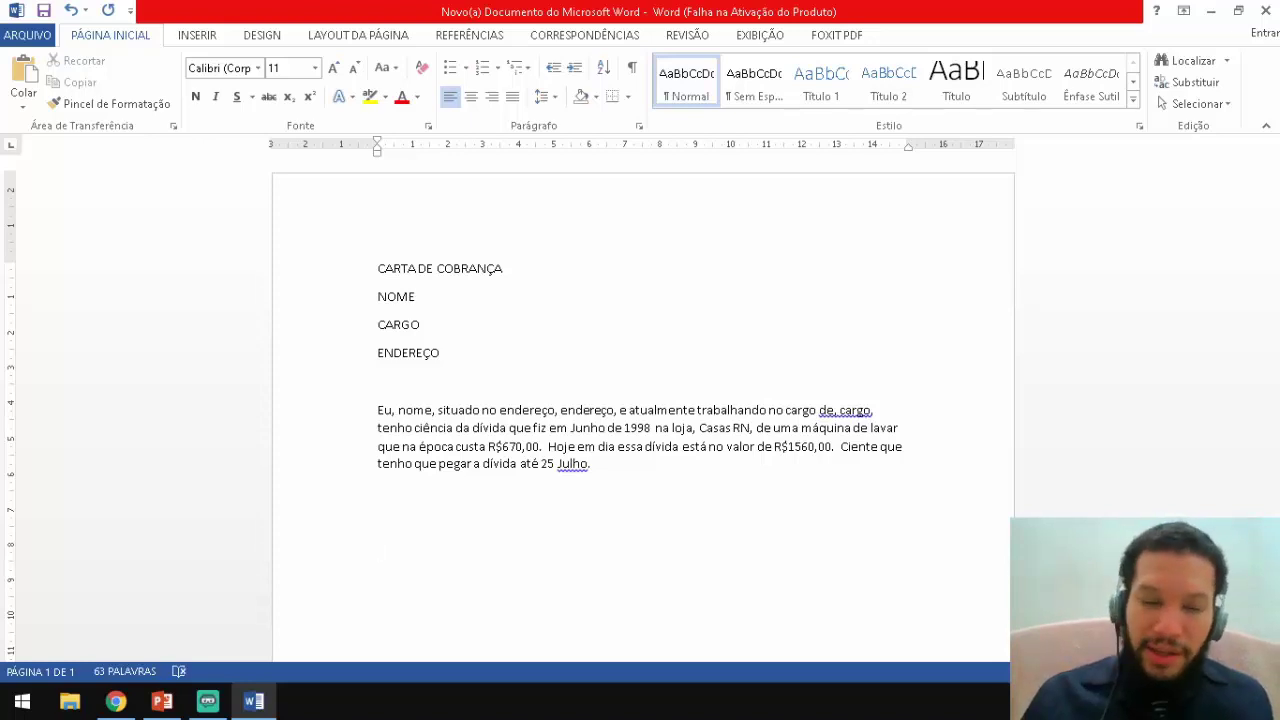
Add an underscore signature line labelled 'Assinatura' and the dateline 'Natal, 05 de Maio de 2020.'.
text(--------)
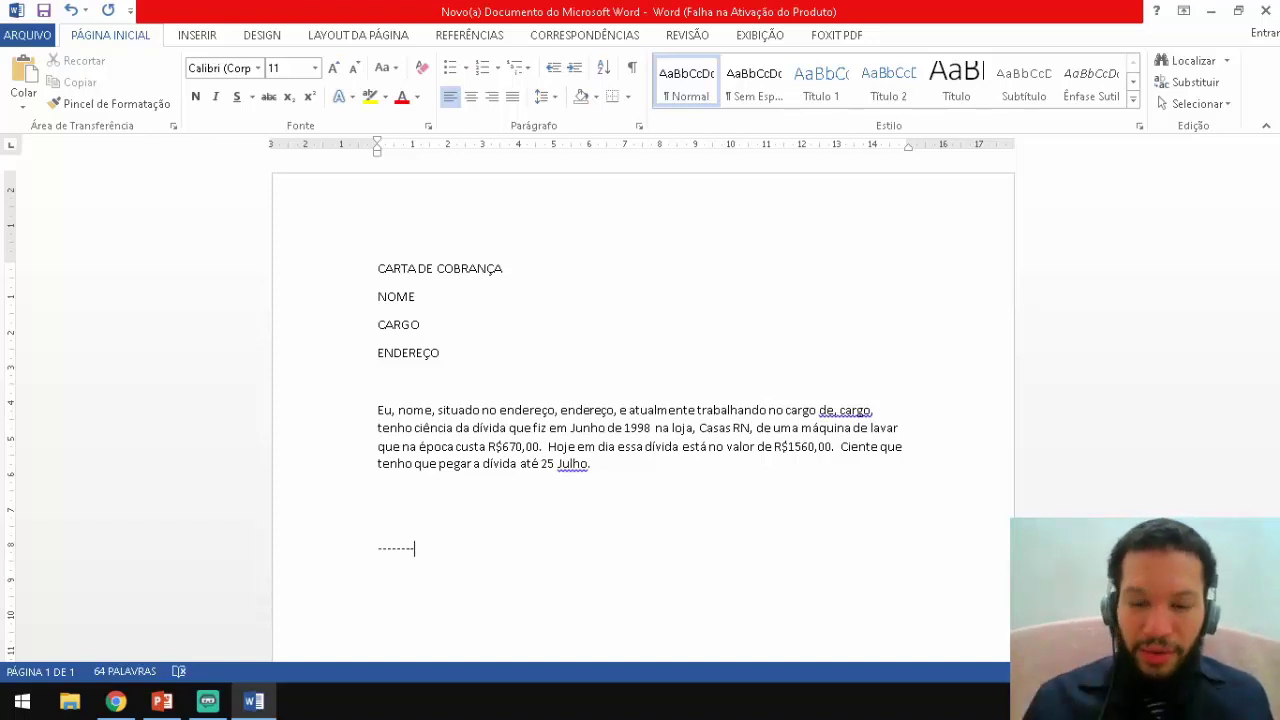
key(BackSpace)
key(BackSpace)
key(BackSpace)
key(BackSpace)
key(BackSpace)
key(BackSpace)
key(BackSpace)
key(BackSpace)
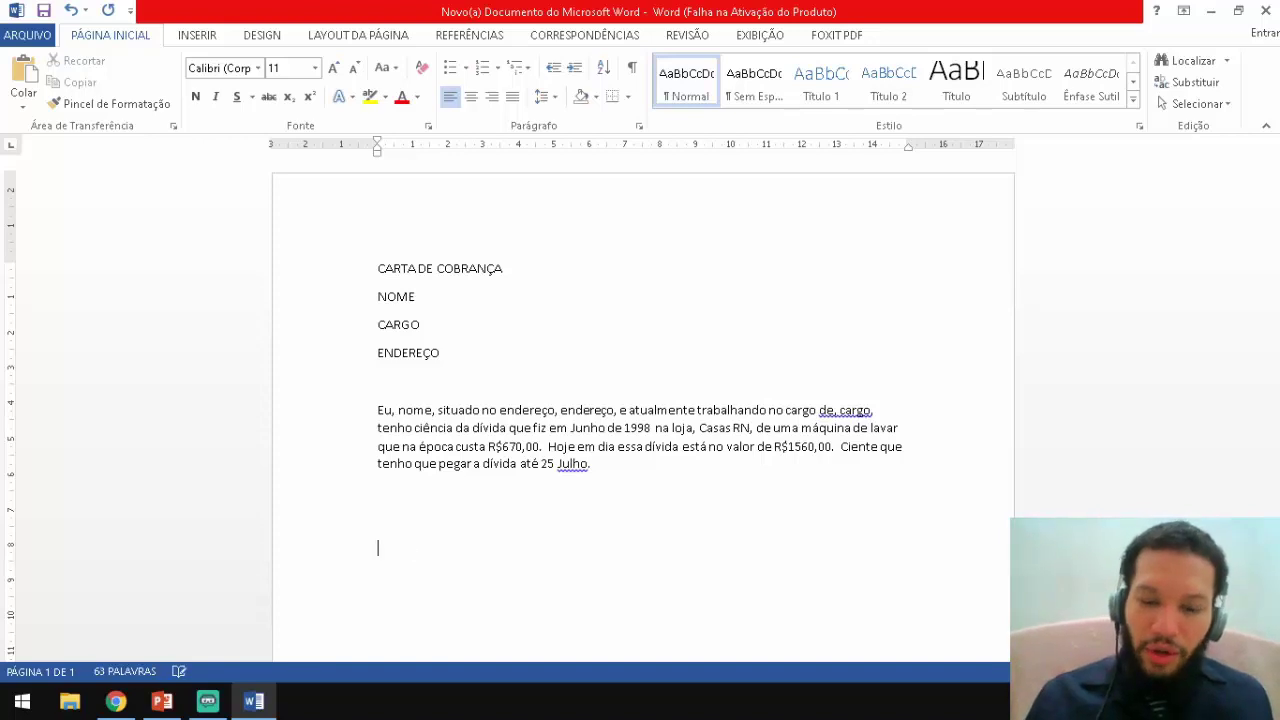
text(_____________________)
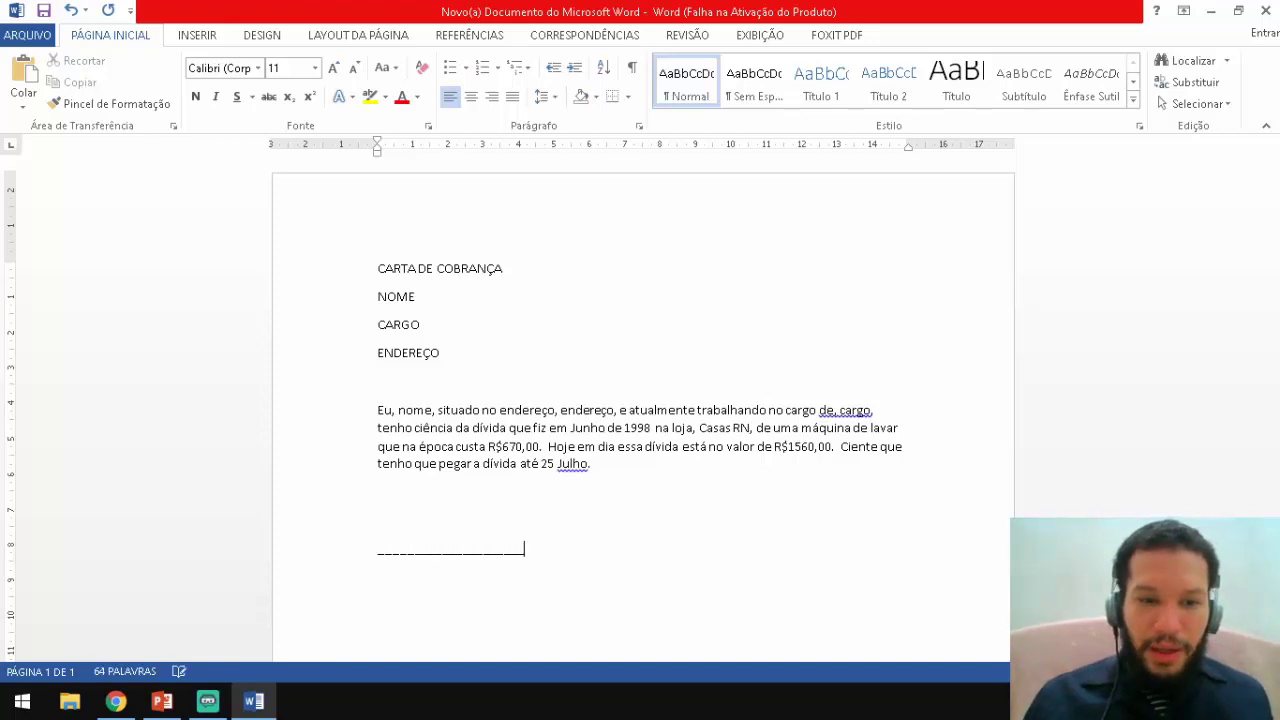
text(______)
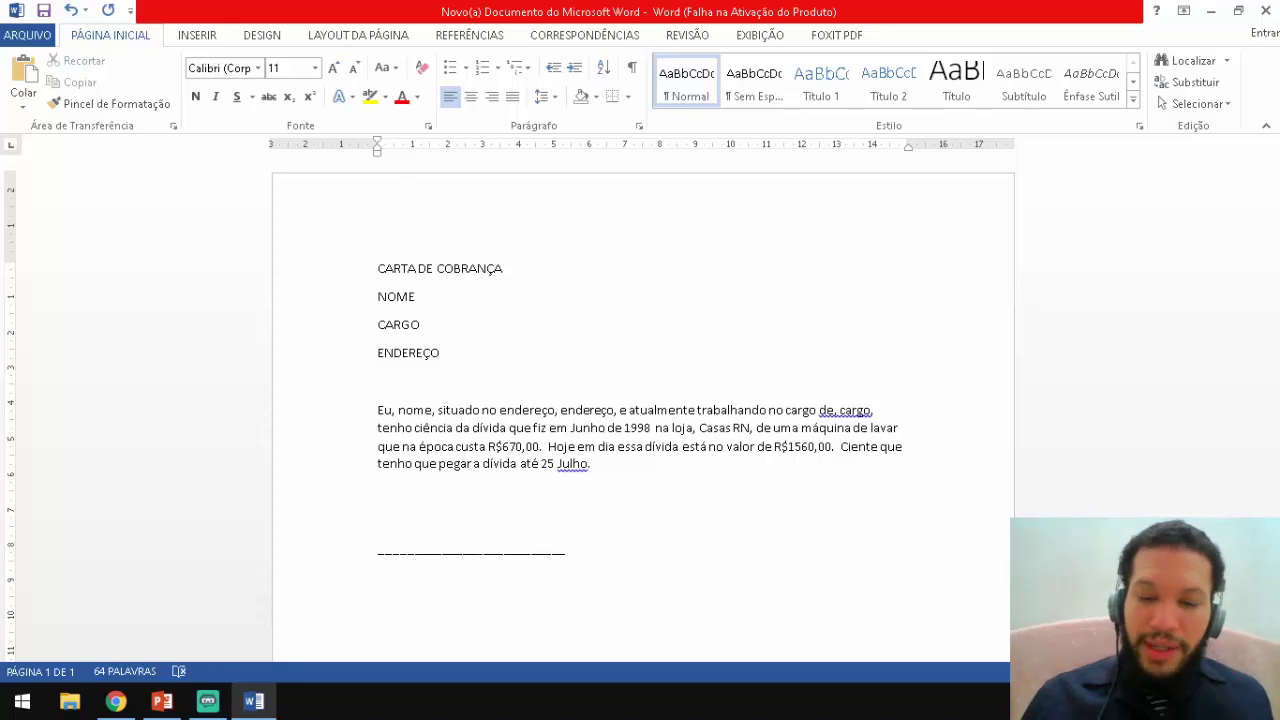
text(_____)
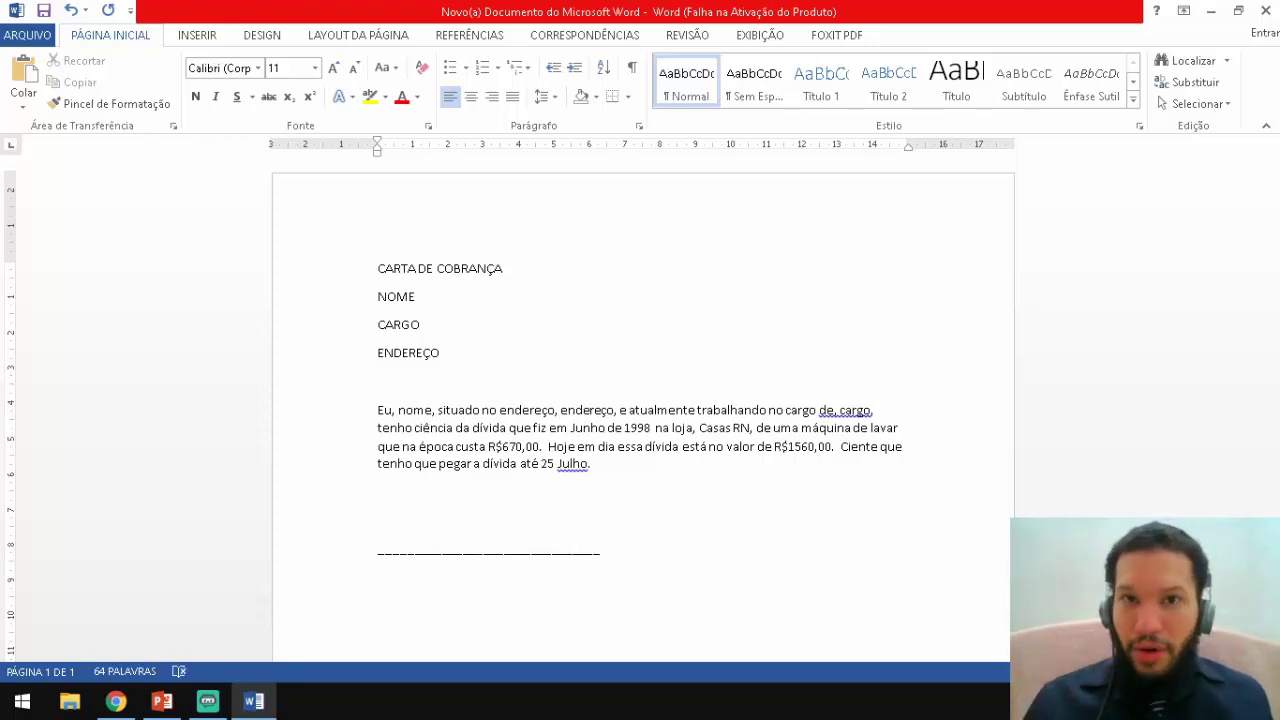
key(Return)
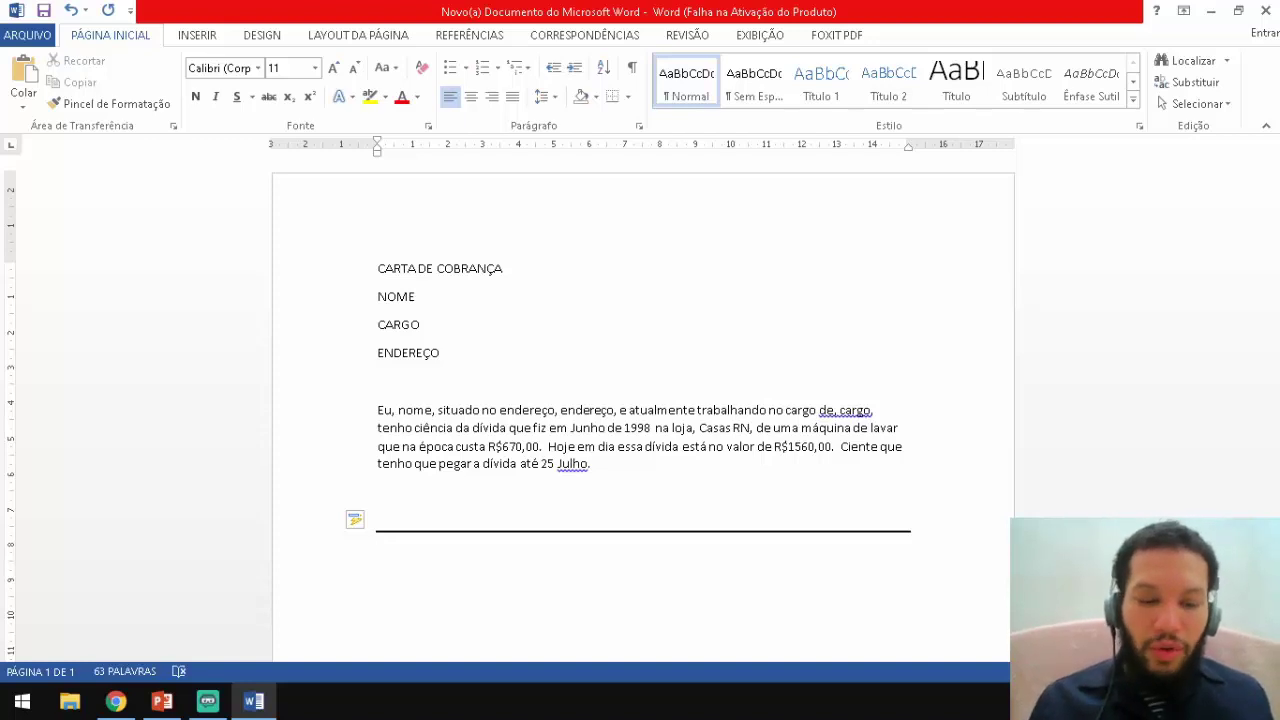
key(ctrl+z)
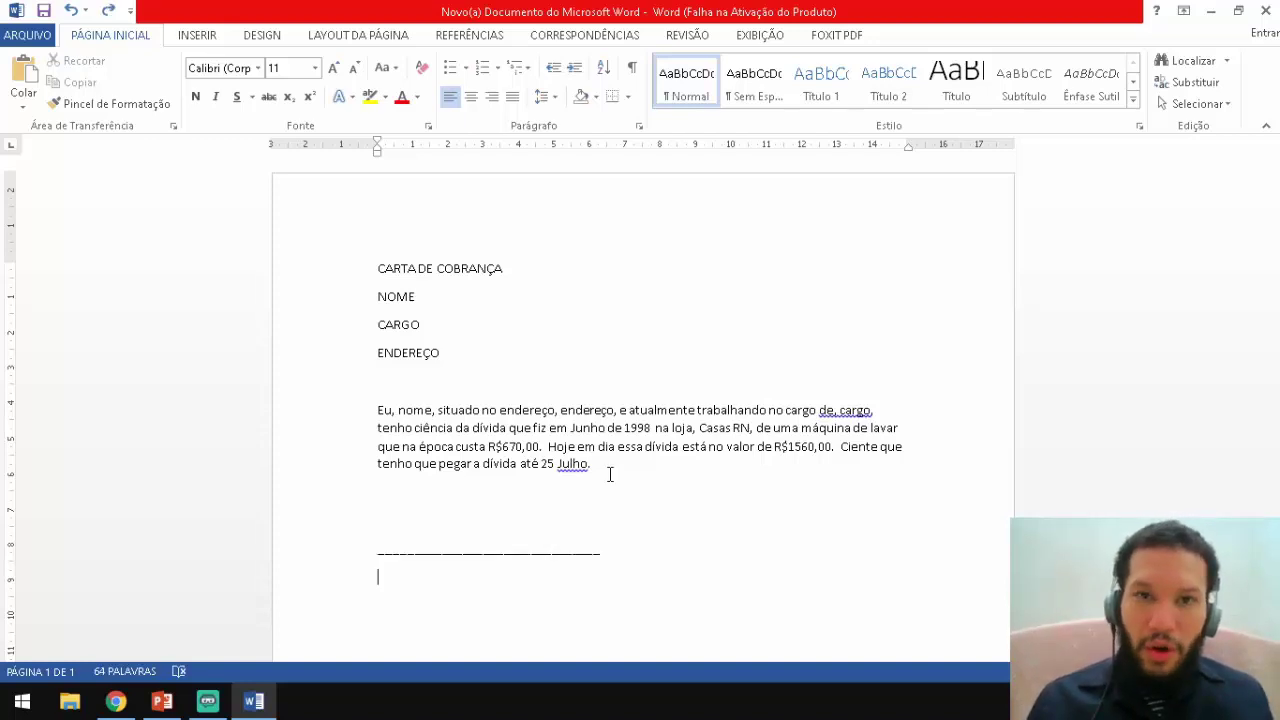
text(A)
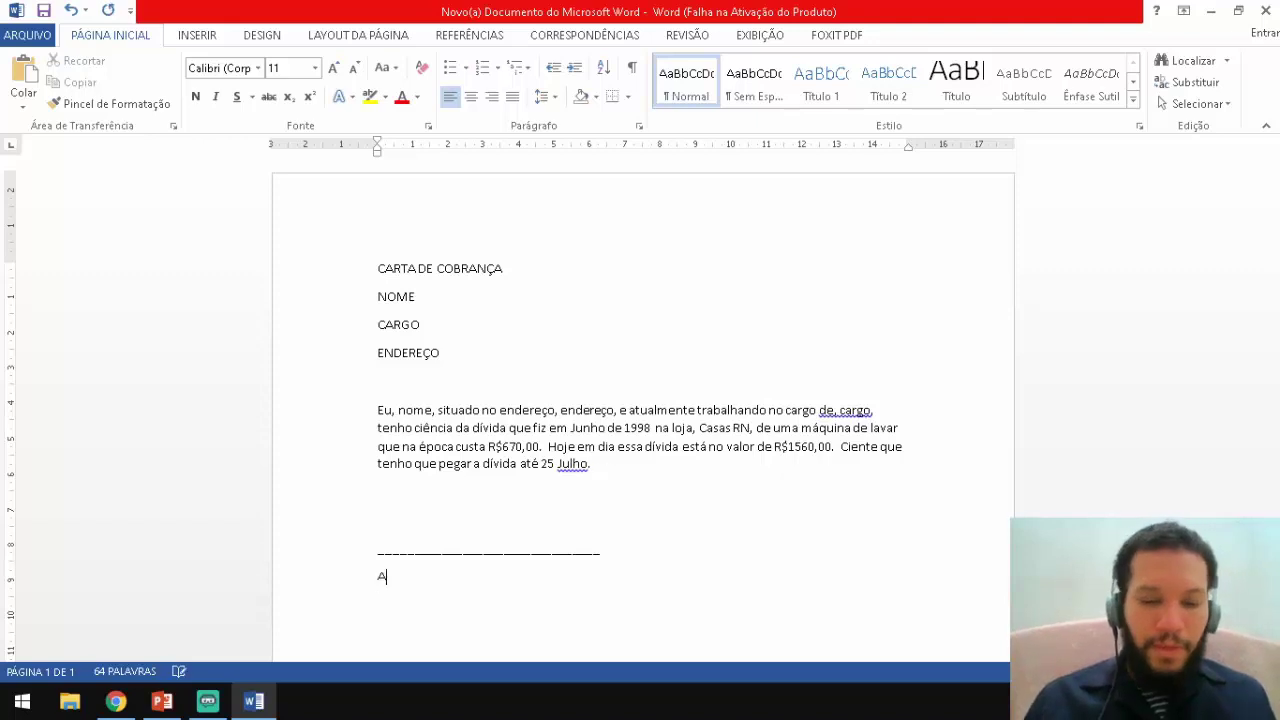
text(ssinatura)
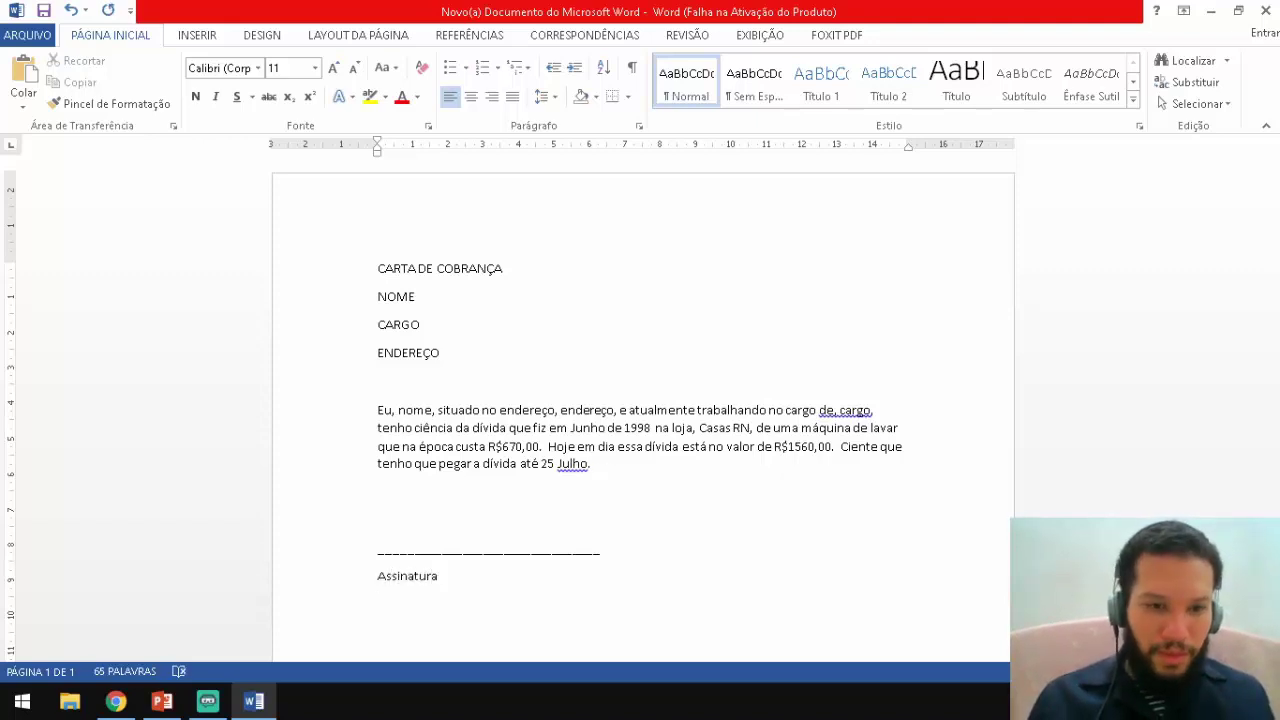
key(Return)
key(Return)
text(Natal, )
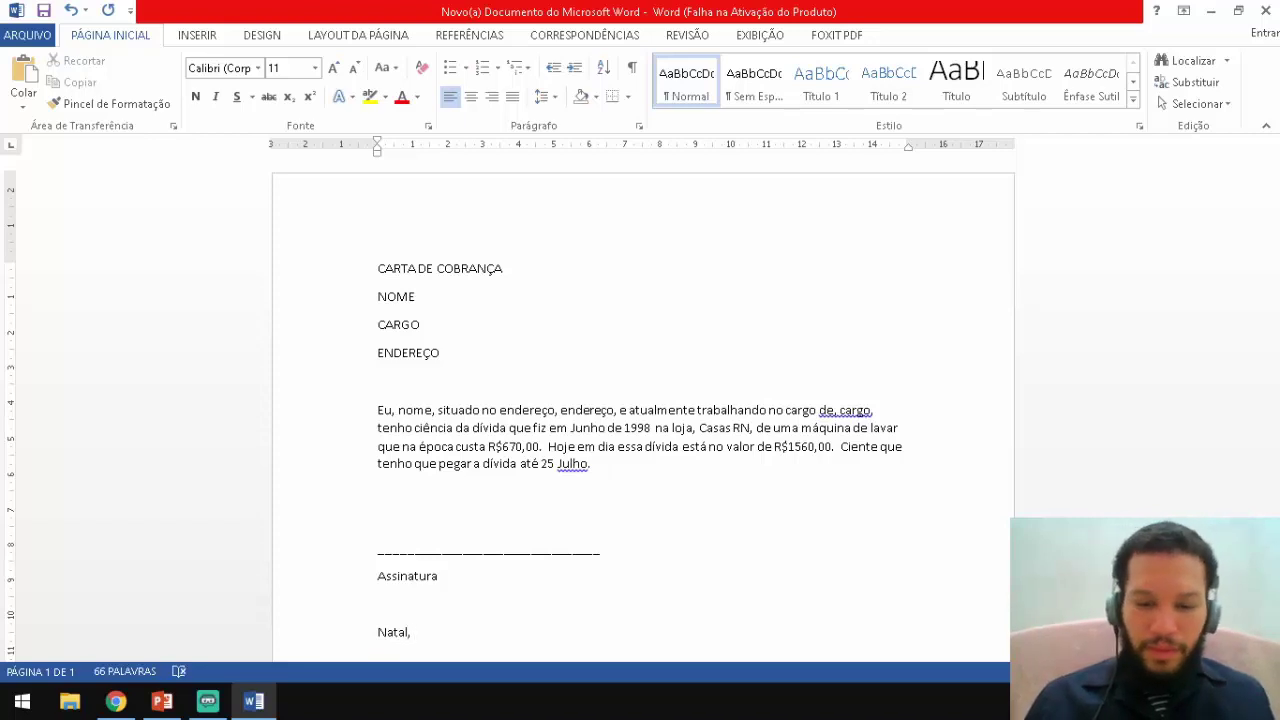
text(0)
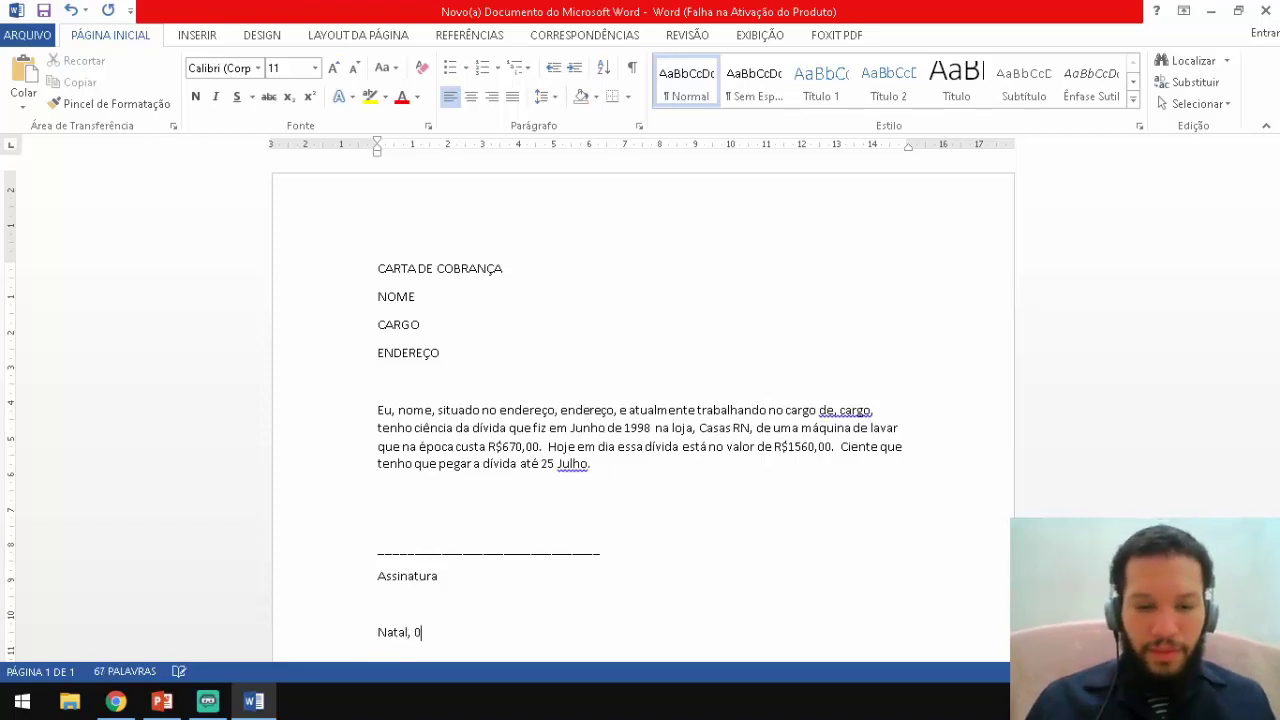
text(5 )
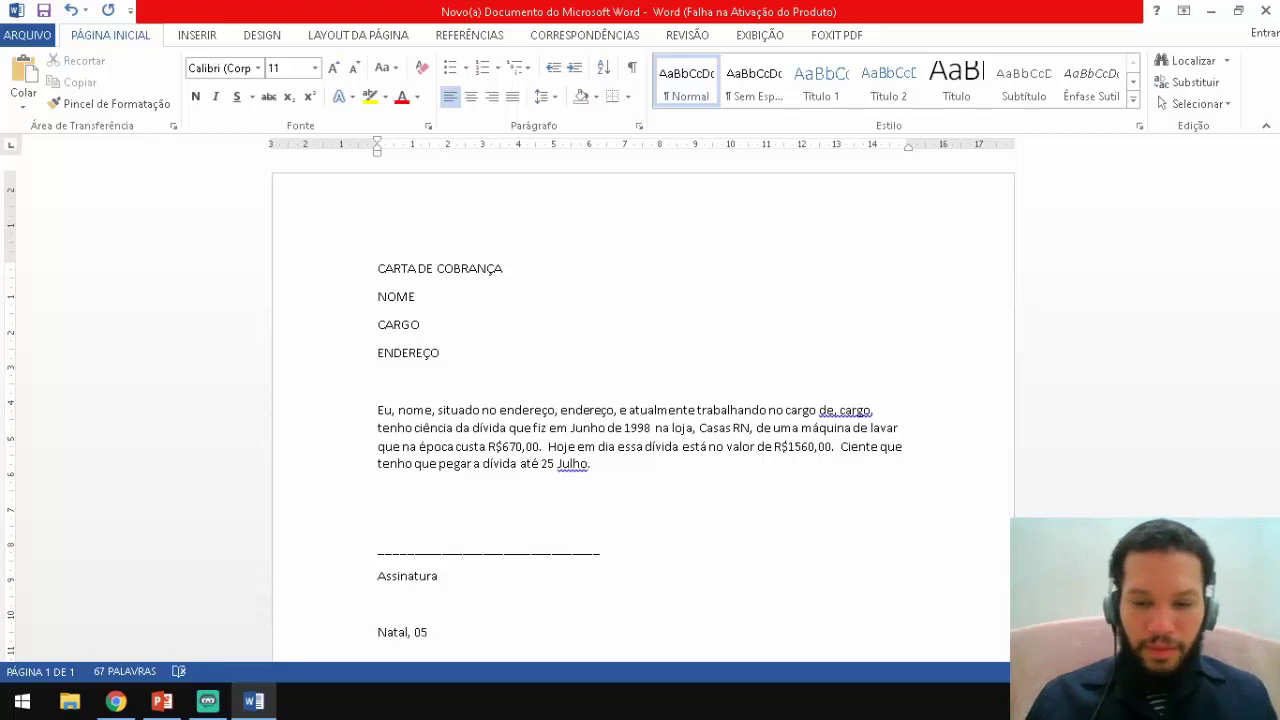
text(de)
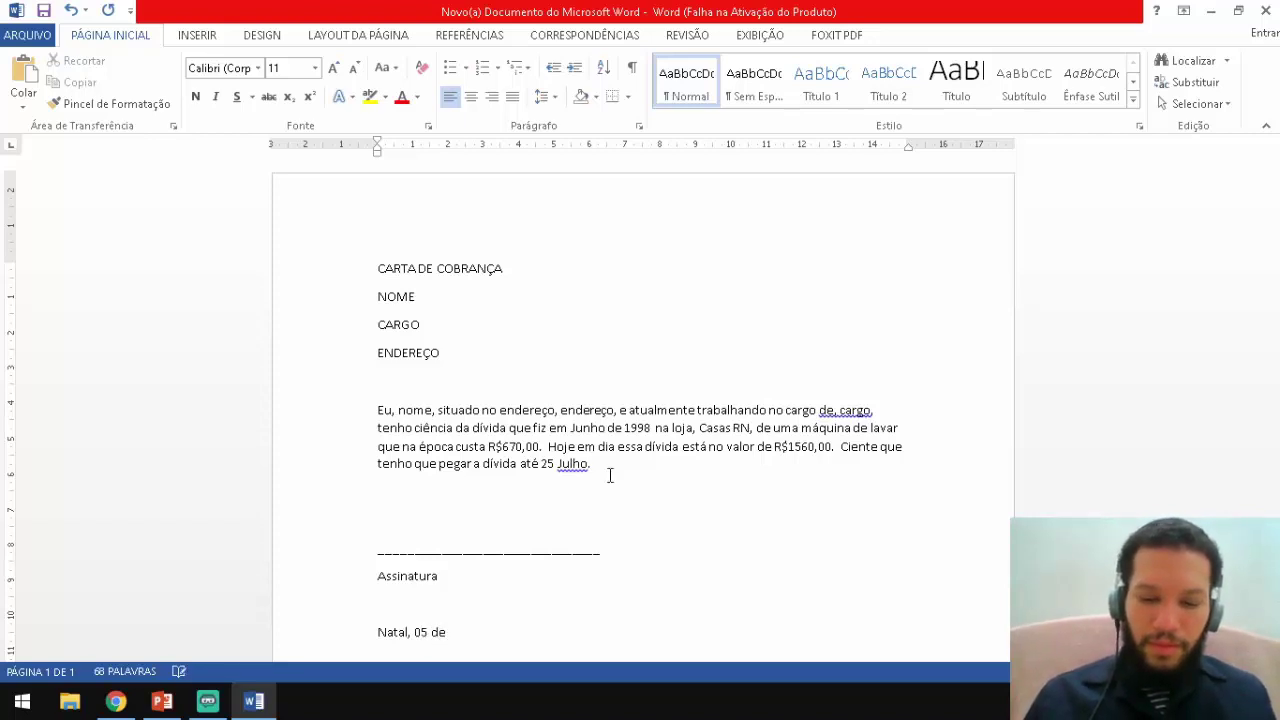
text( Maio de 2020.)
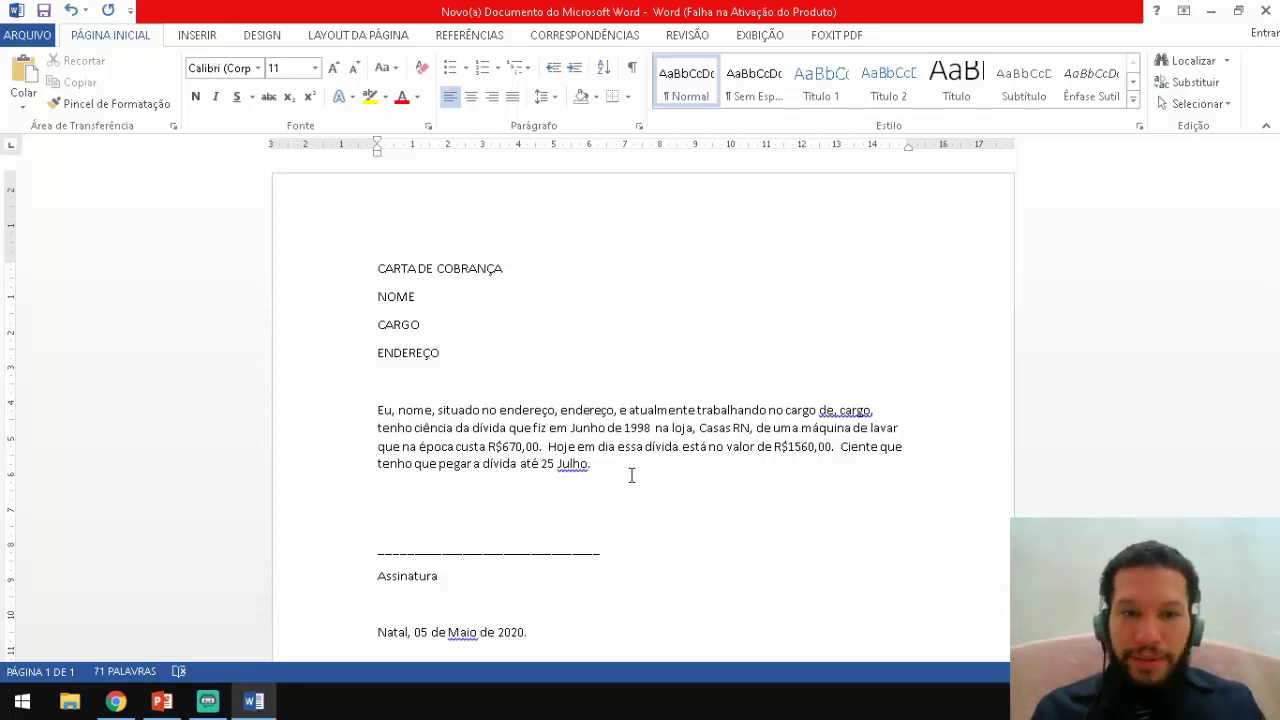
key(ctrl+a)
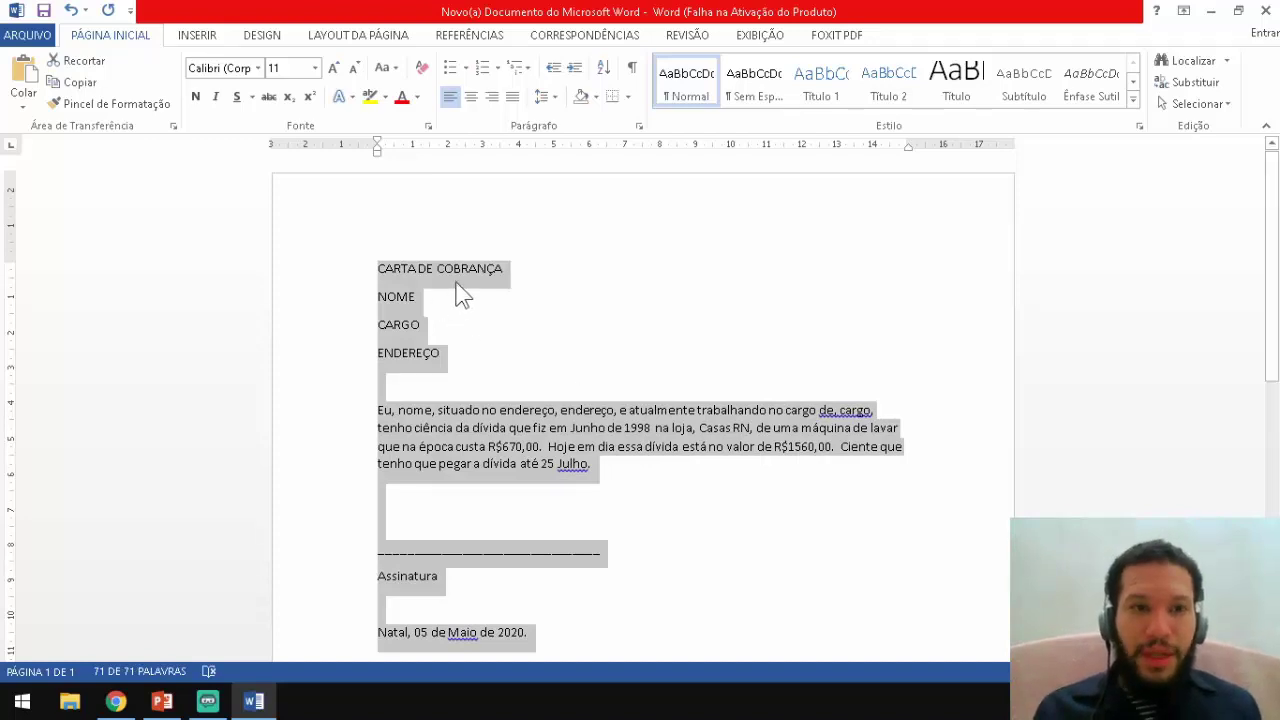
Change the whole letter from Times New Roman 11 to Arial at size 12.
click(332, 70)
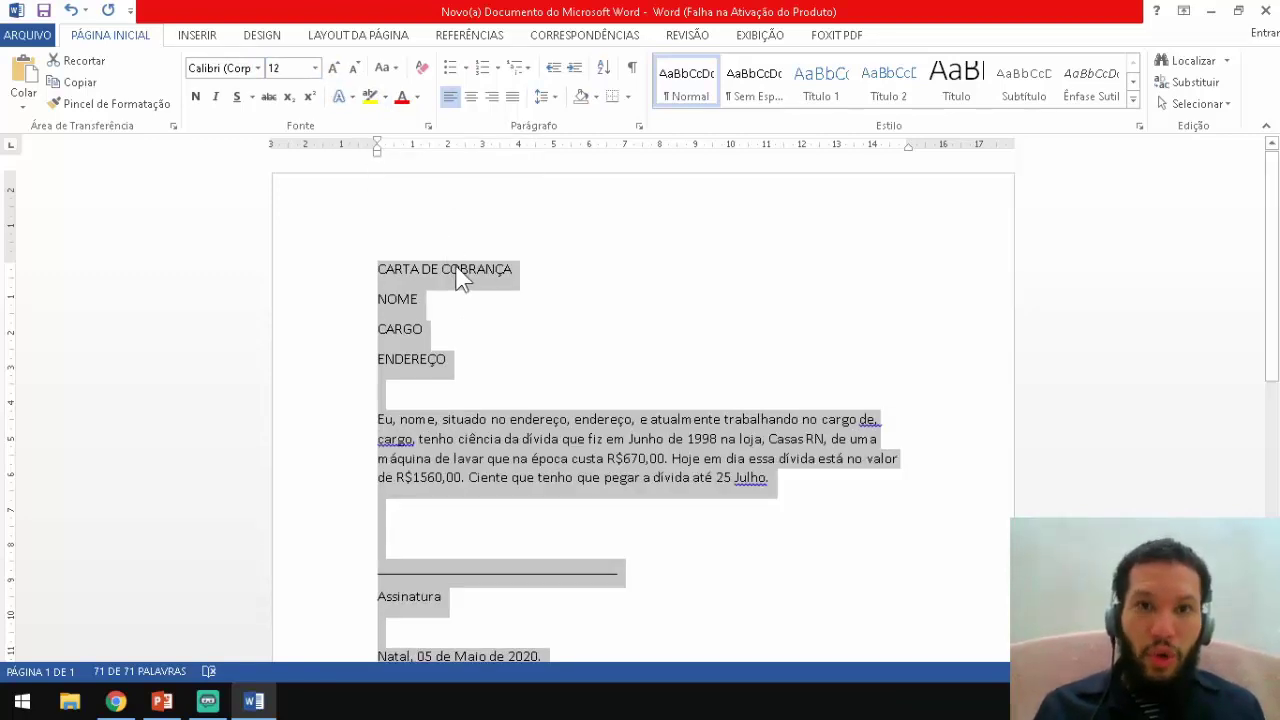
click(253, 72)
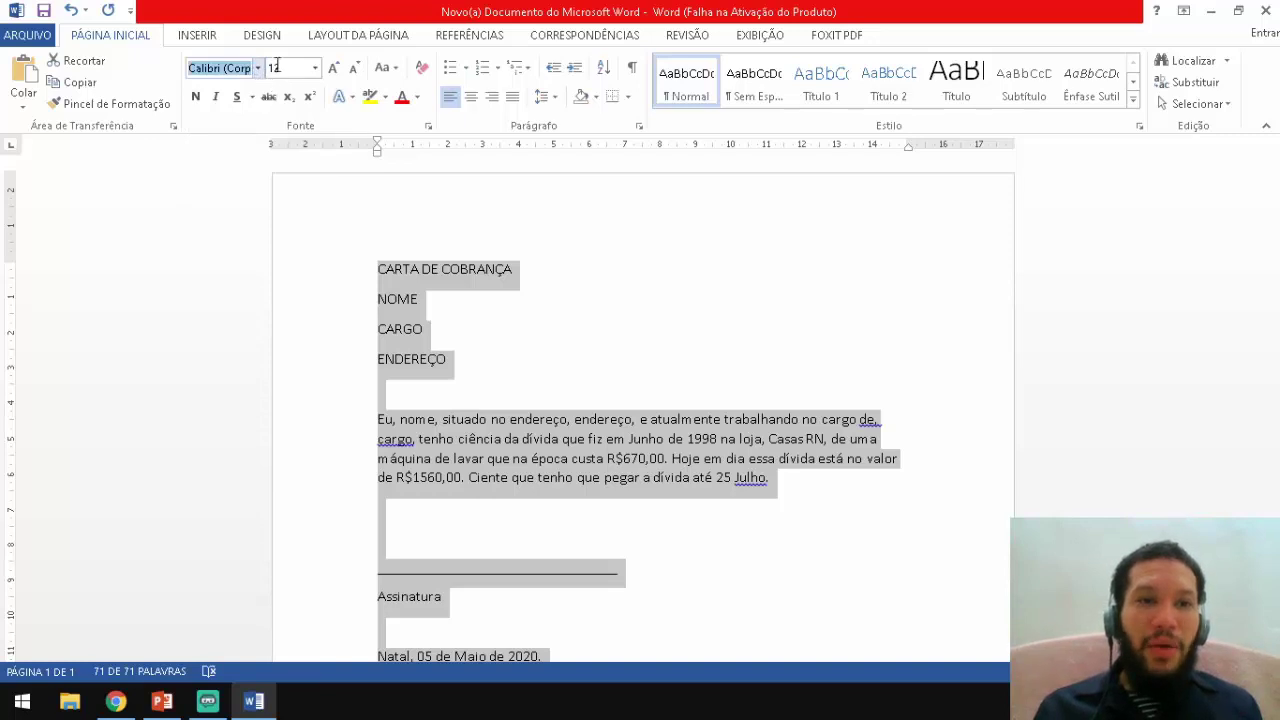
click(258, 68)
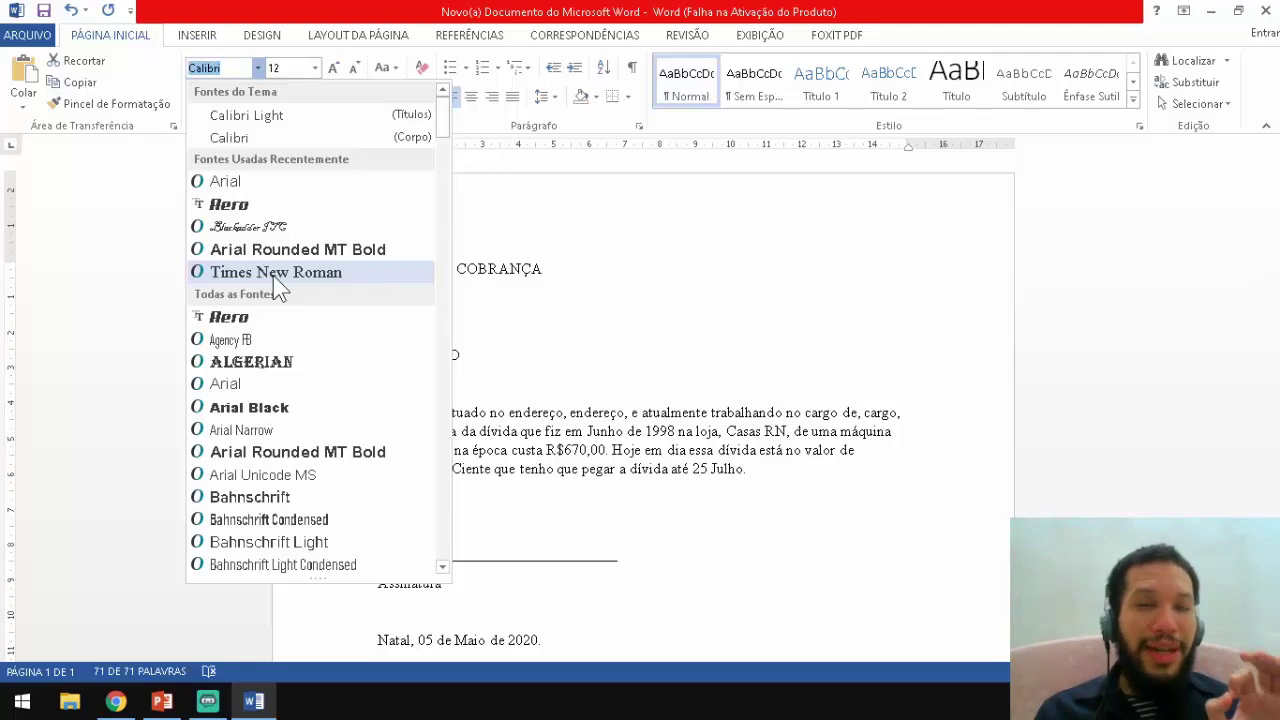
click(260, 190)
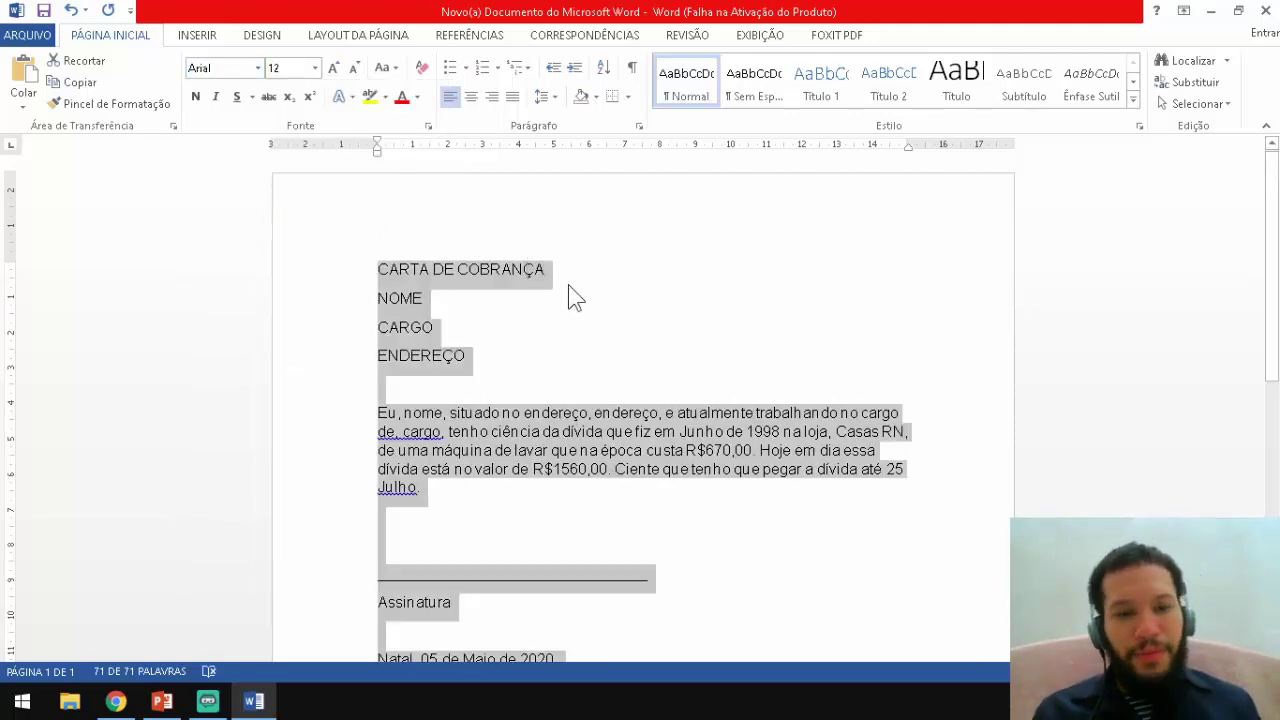
click(400, 263)
Center the title CARTA DE COBRANÇA and make it bold.
drag(378, 268, 550, 270)
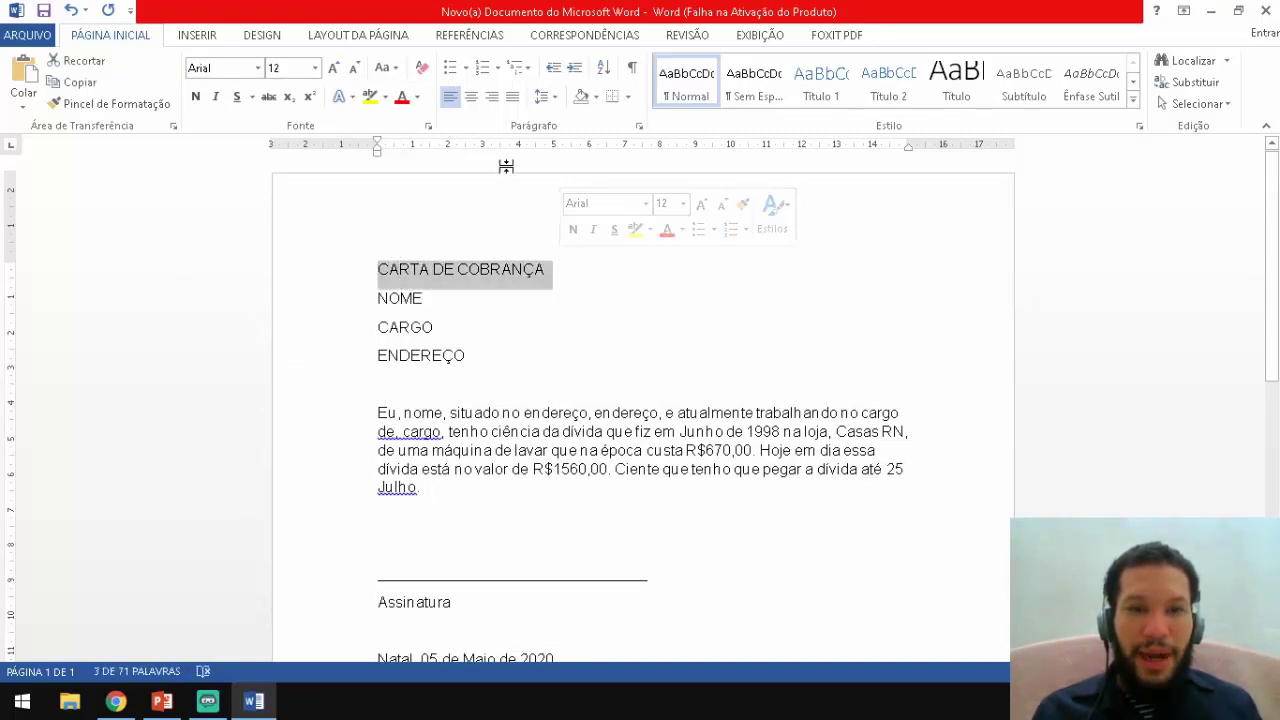
click(472, 97)
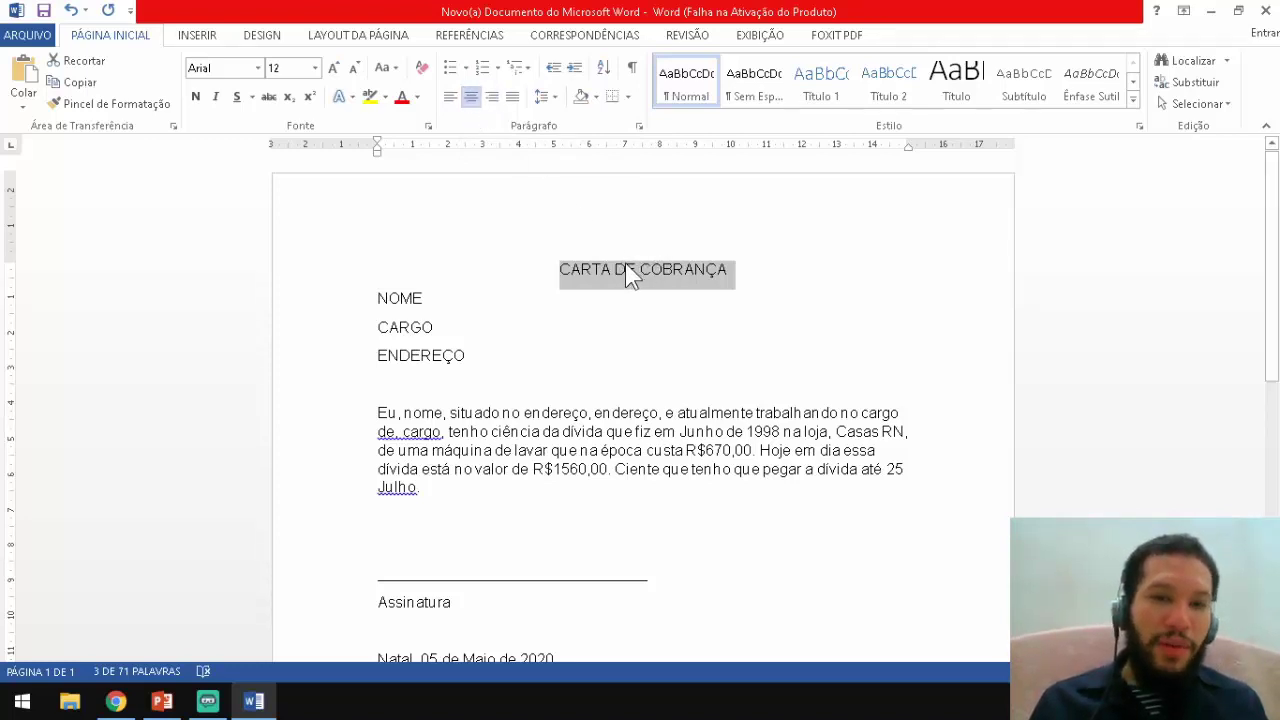
click(196, 98)
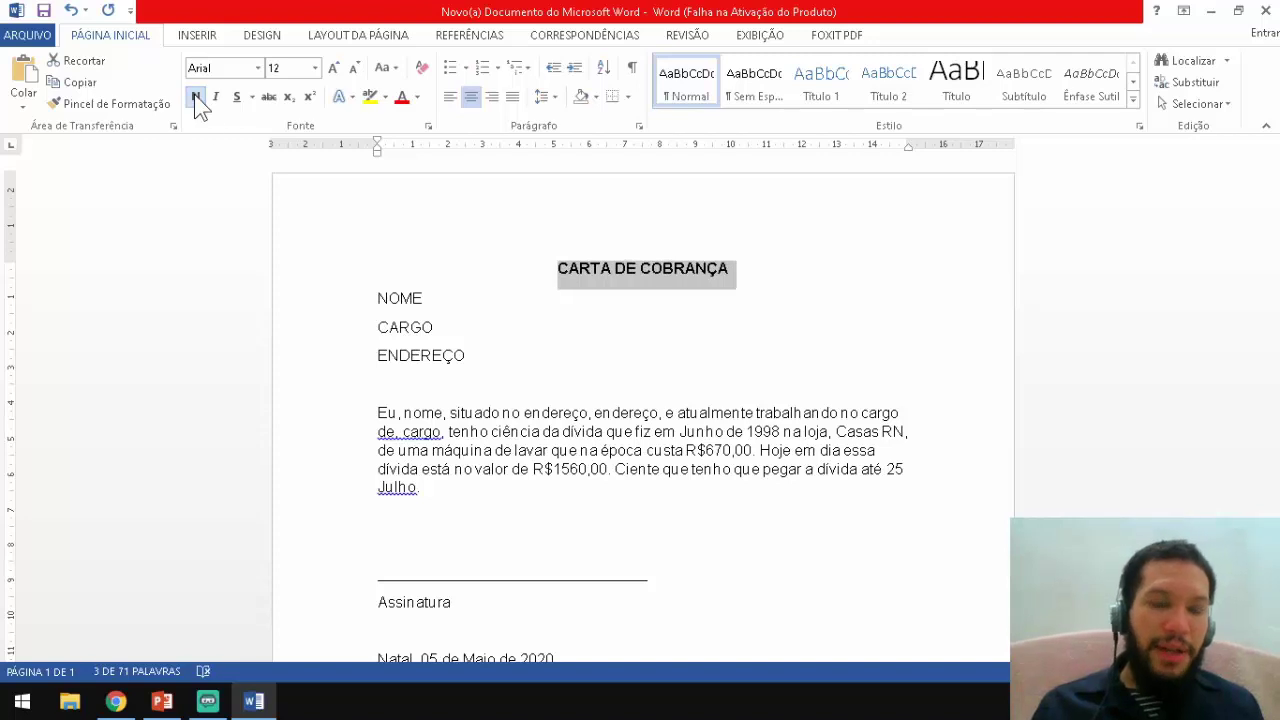
Justify the letter's body paragraph and minimize Word to reveal the desktop.
scroll(578, 404, down, 1)
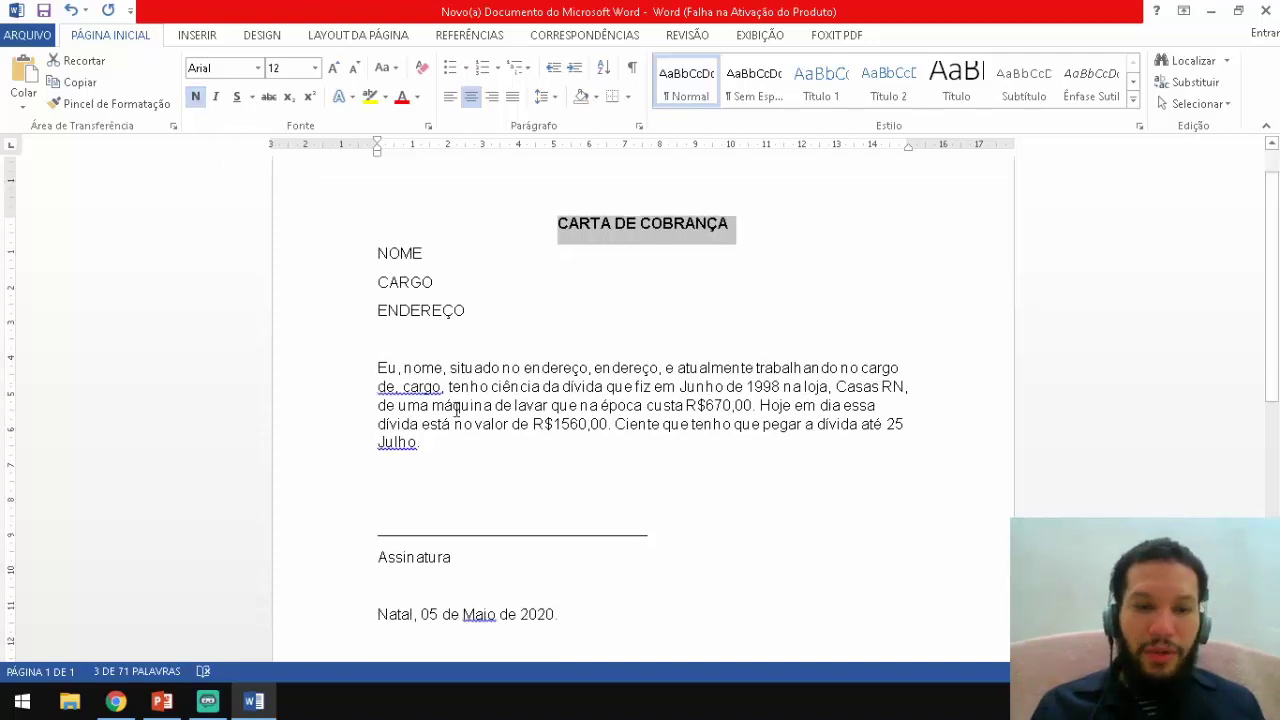
drag(425, 446, 380, 368)
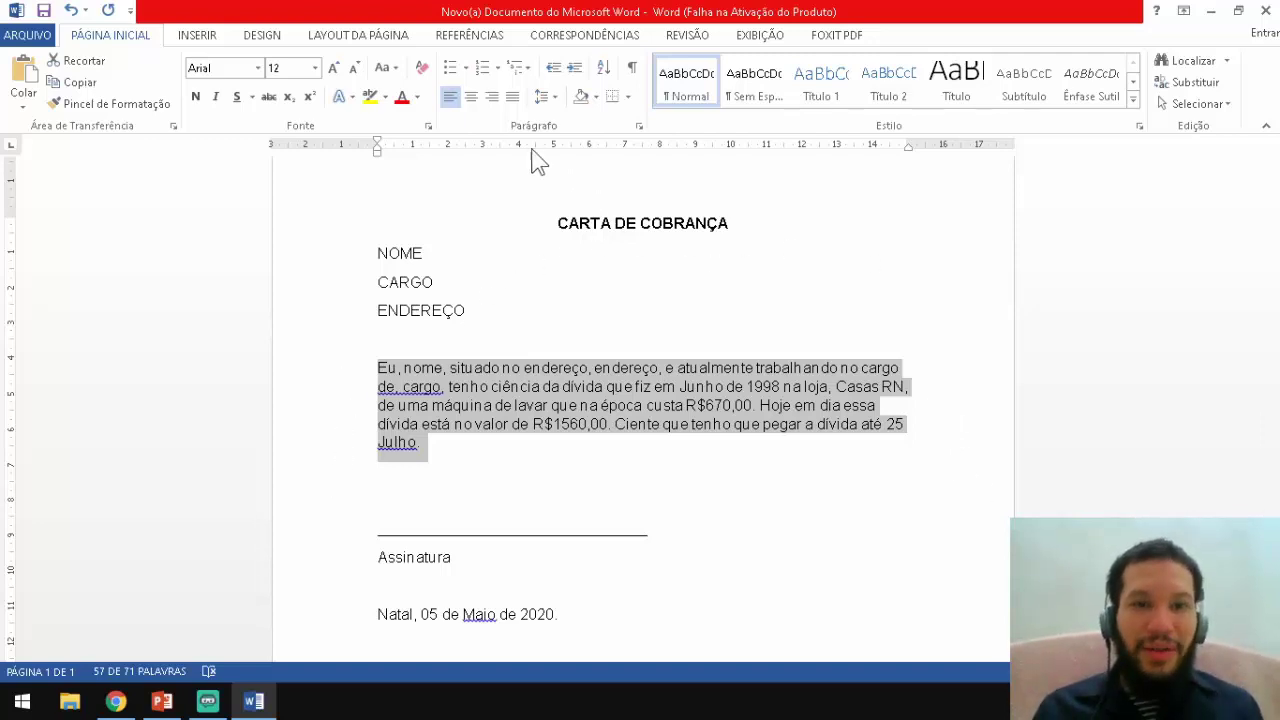
click(512, 97)
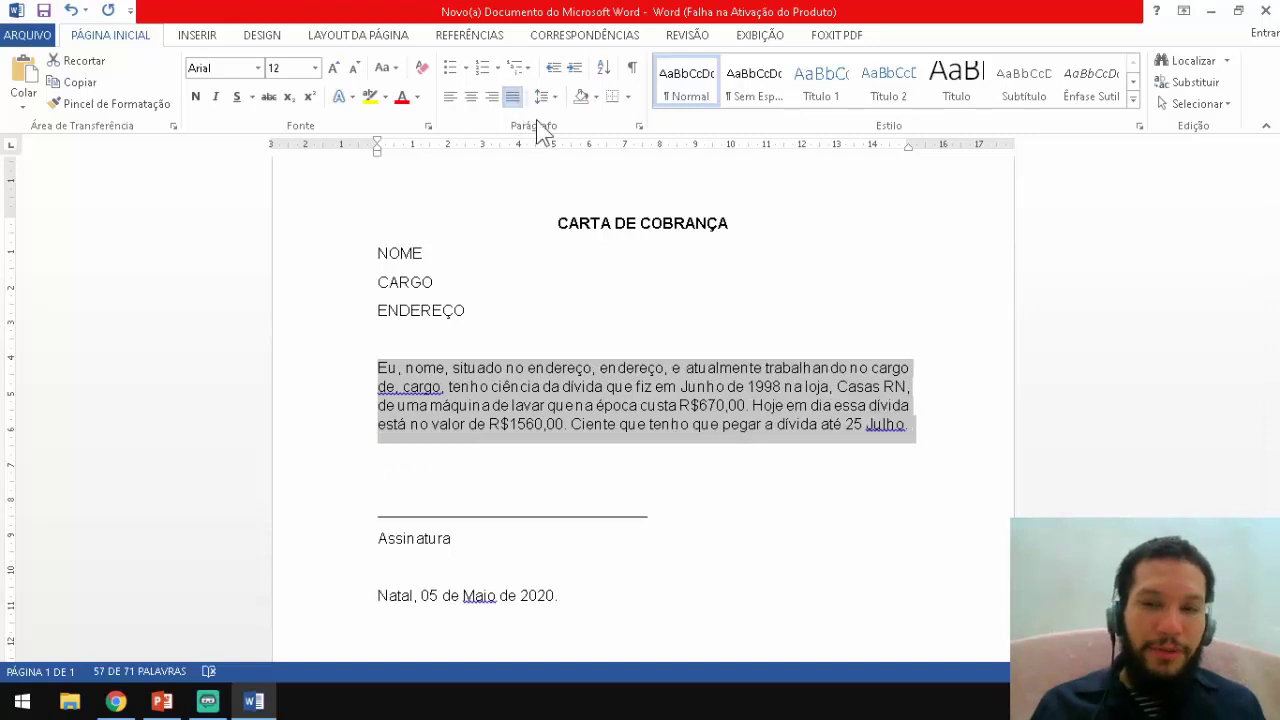
click(893, 384)
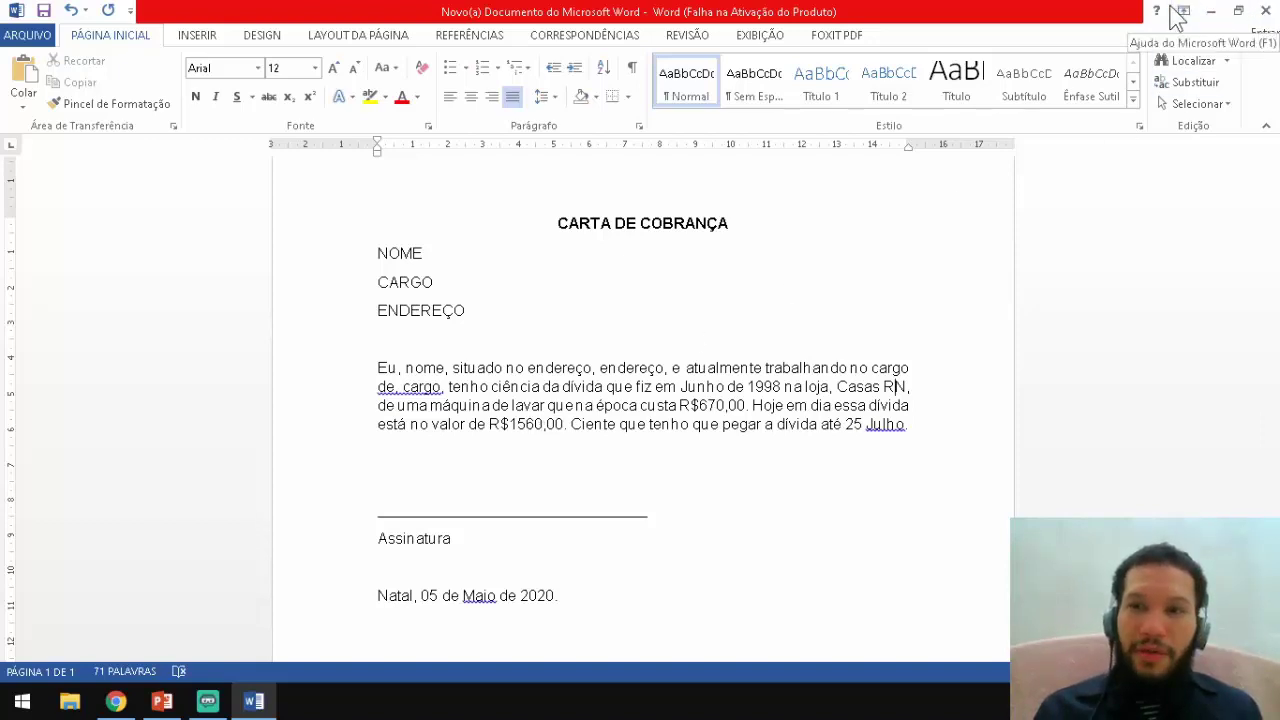
click(1210, 10)
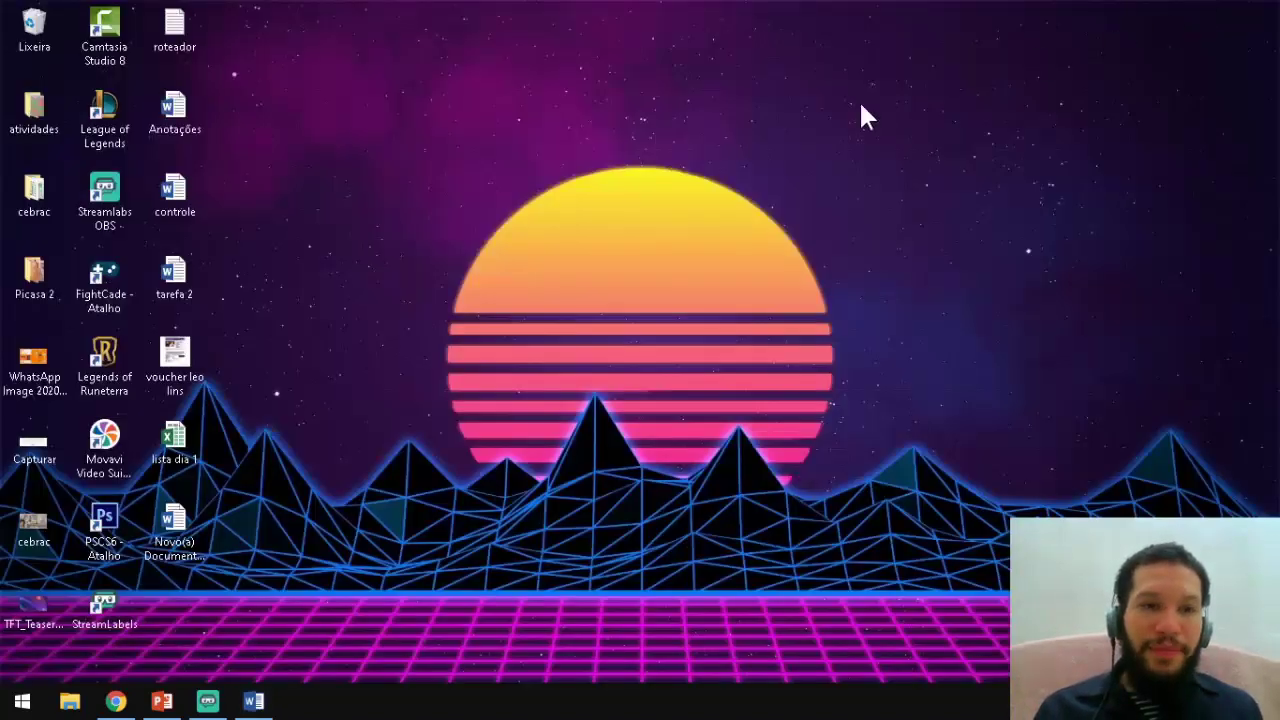
Create a new Microsoft Excel spreadsheet on the desktop with its default name.
right_click(453, 268)
mouse_move(618, 472)
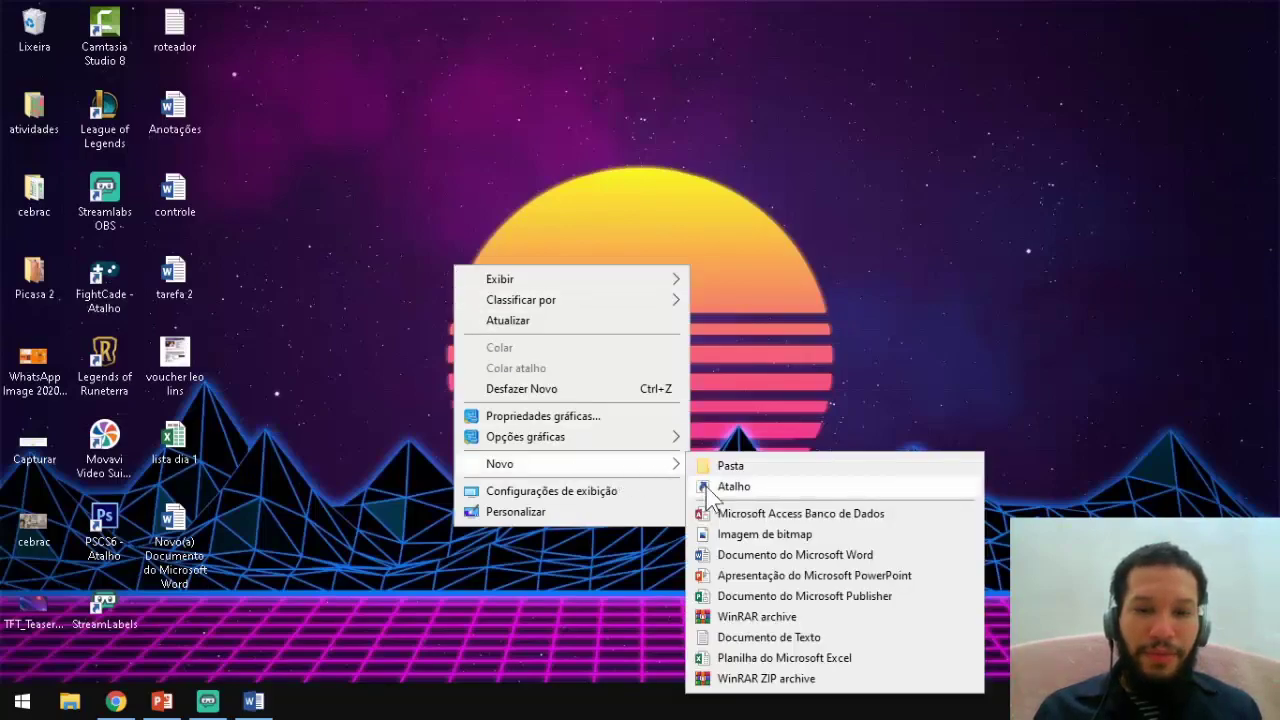
click(716, 600)
right_click(538, 335)
mouse_move(633, 540)
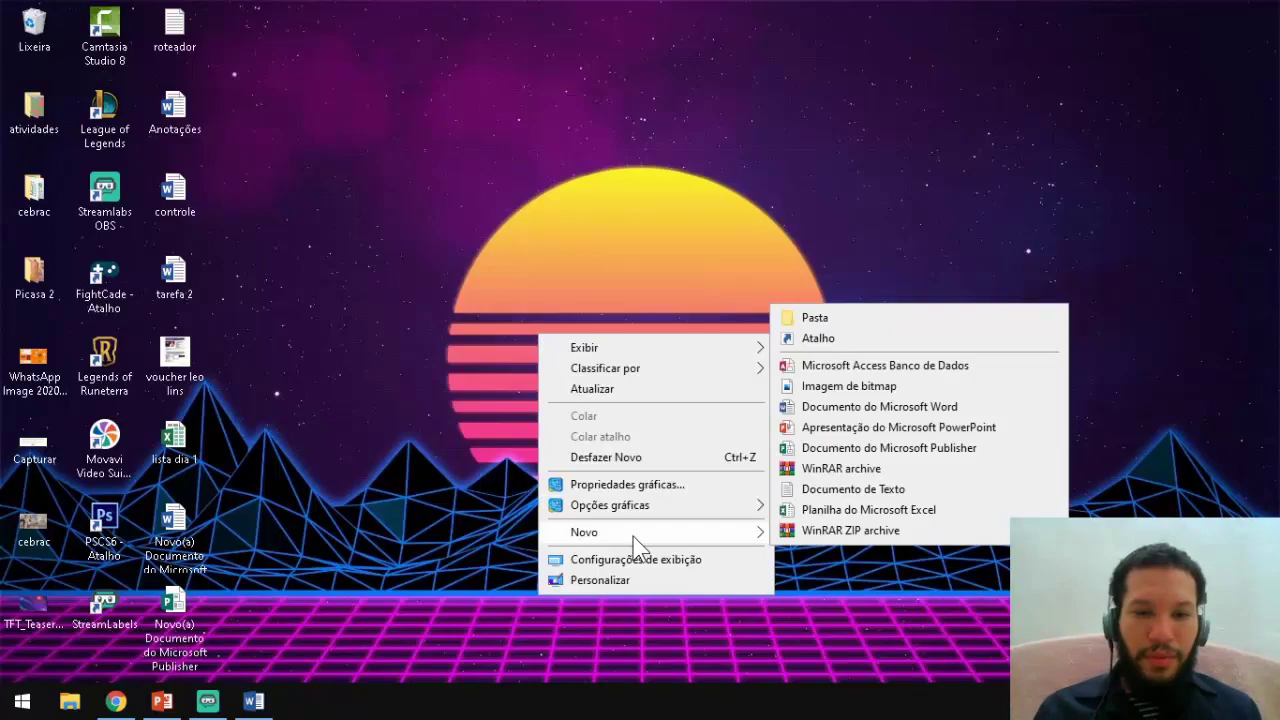
click(857, 510)
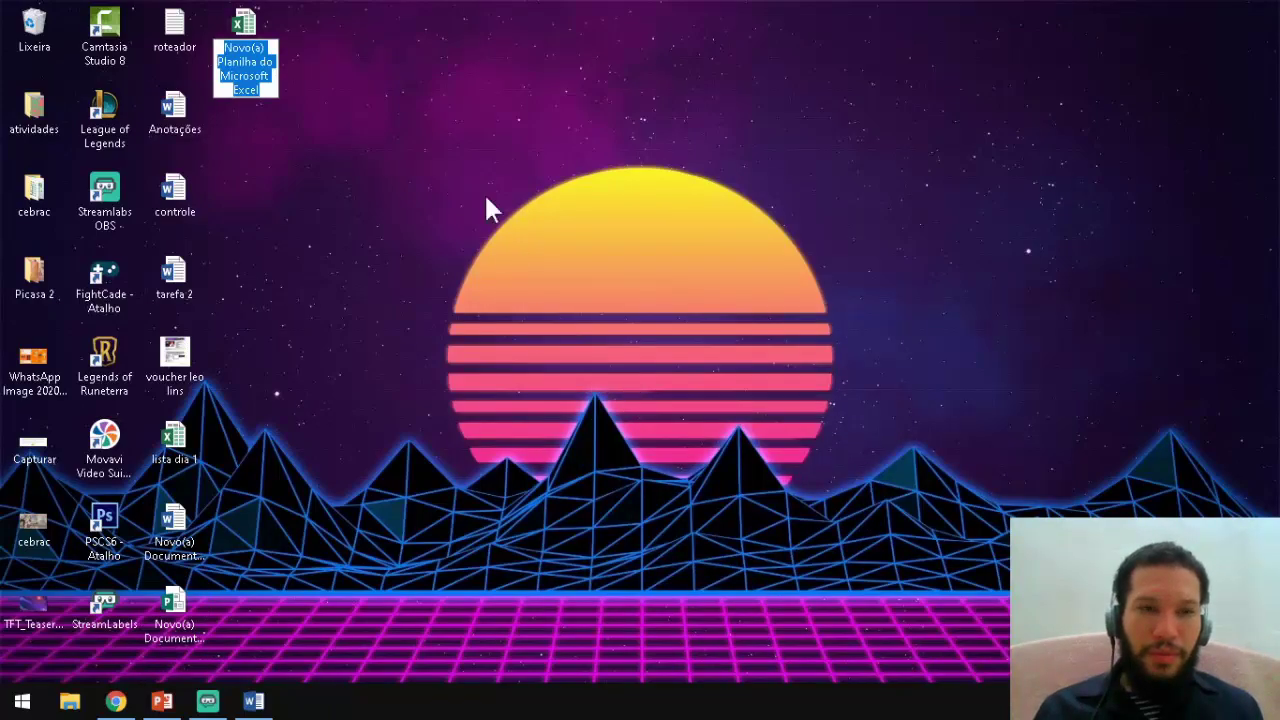
click(248, 30)
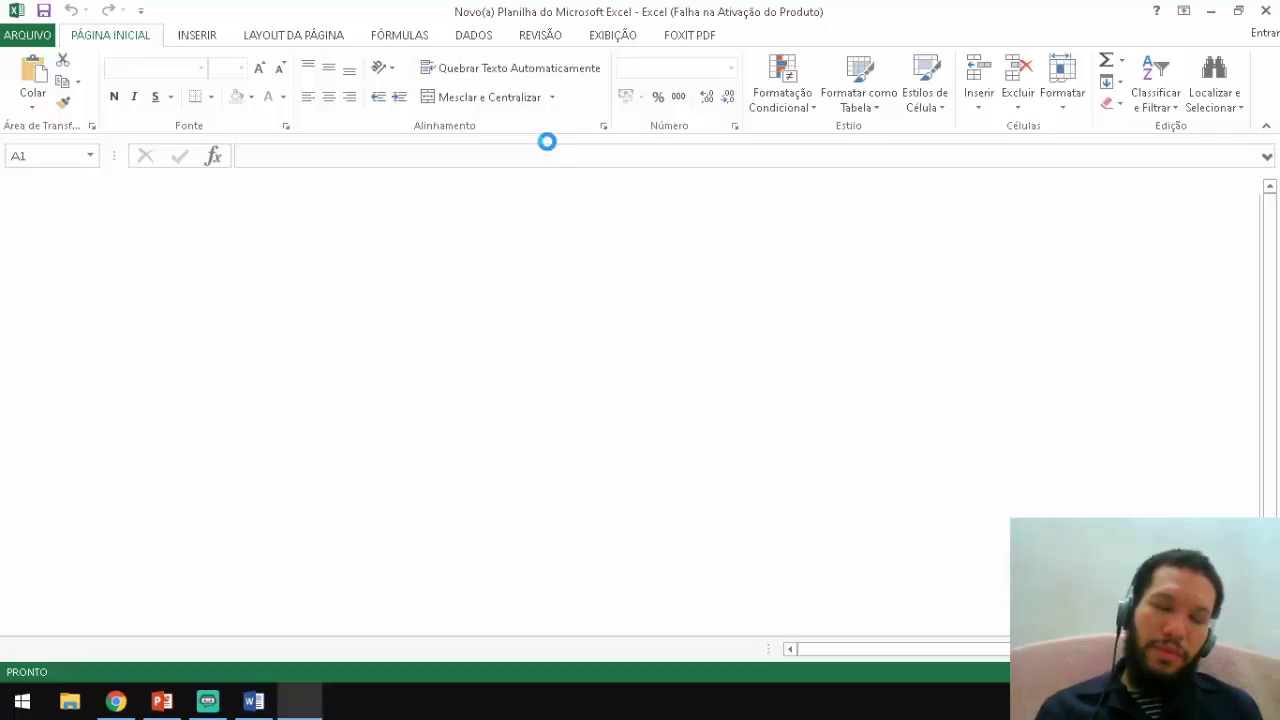
In the opened workbook, dismiss the activation notice and select cell A1.
click(97, 225)
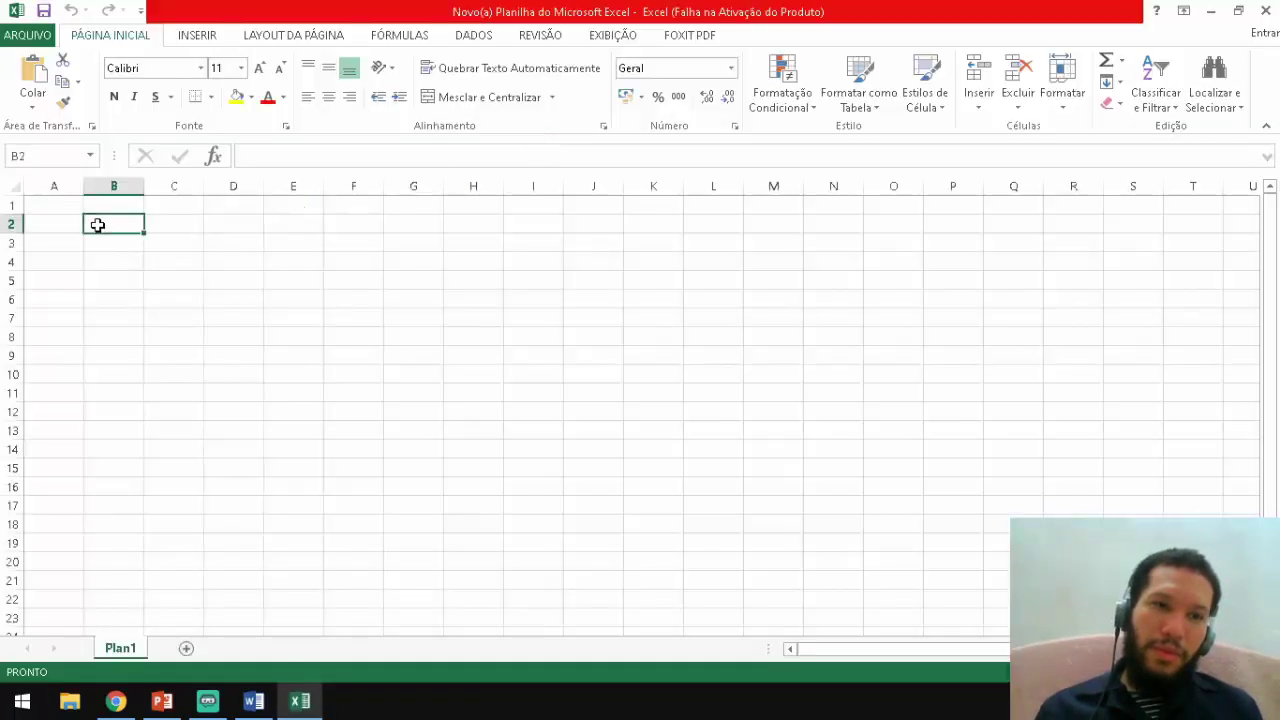
click(857, 142)
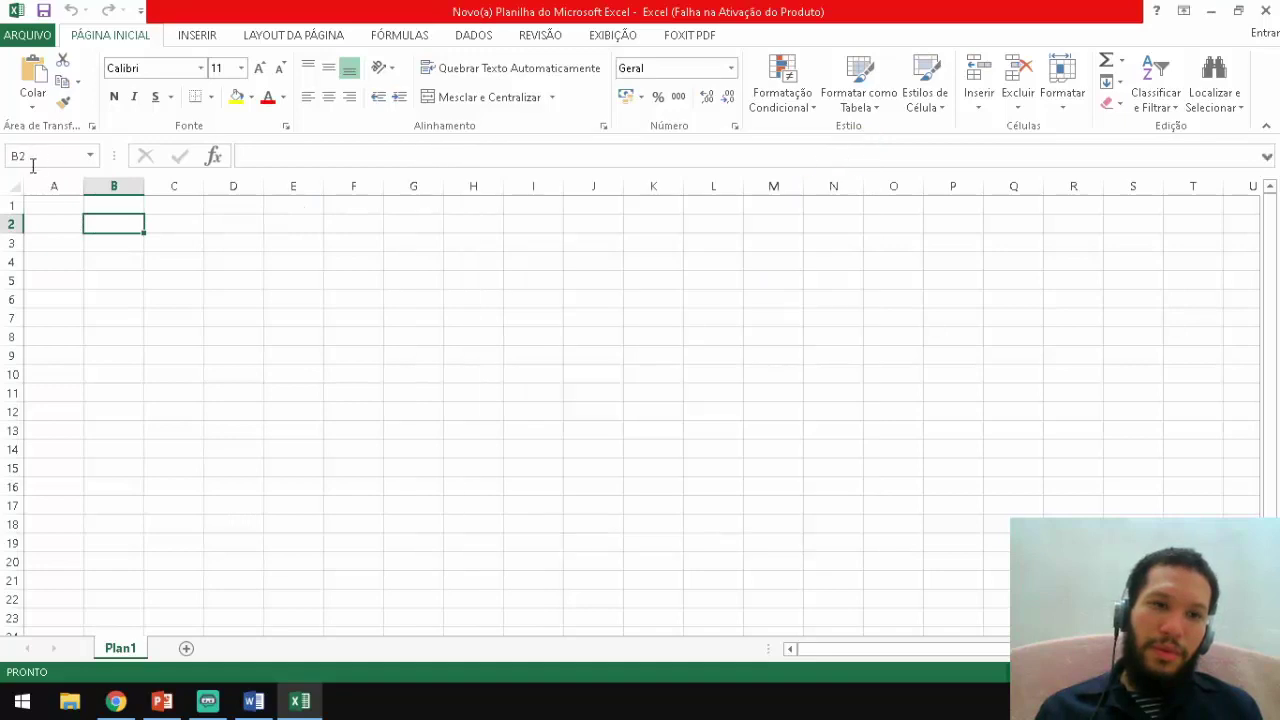
click(71, 208)
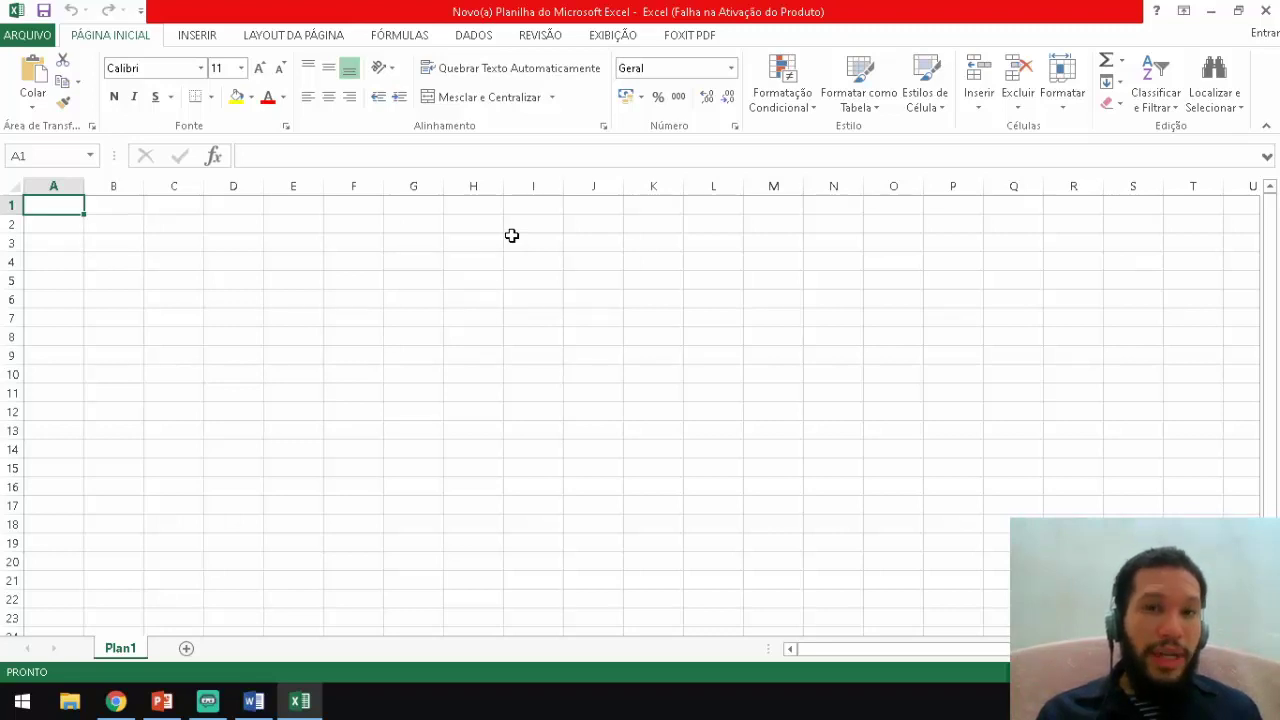
Enter the headings NOME, CARGO and ENDEREÇO in cells A1 through C1.
text(NOME)
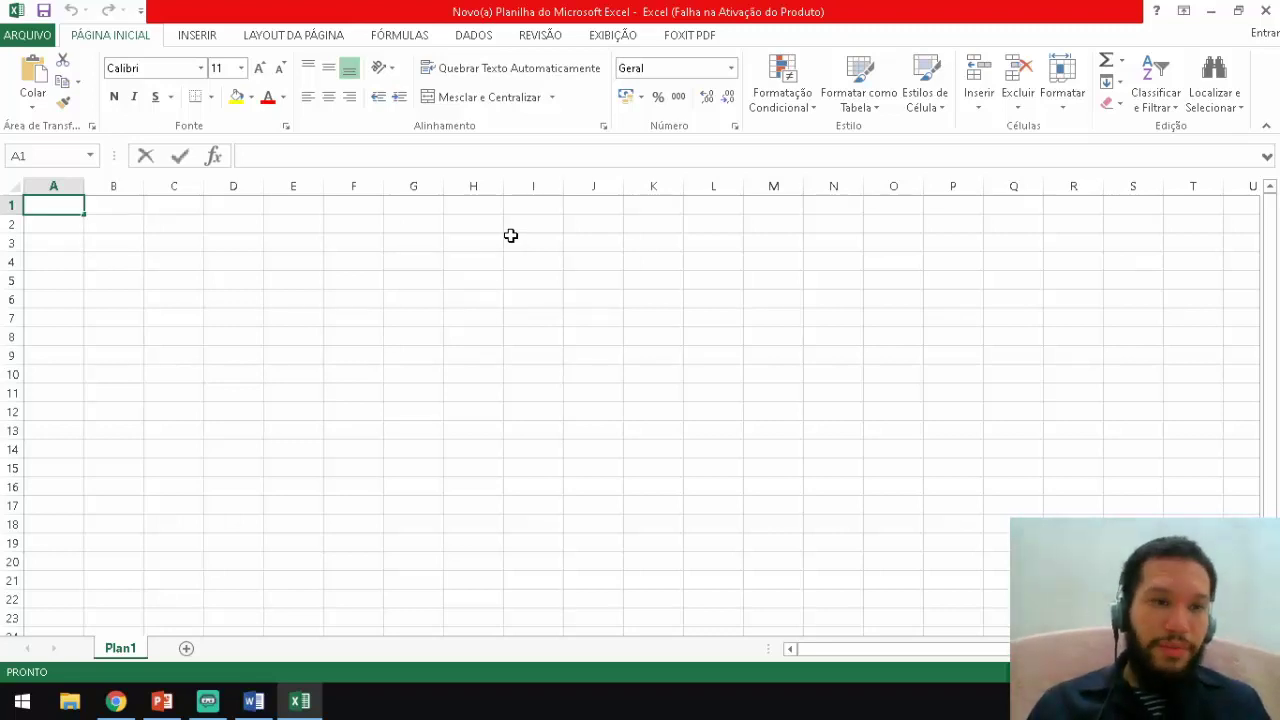
key(Tab)
text(CARGO)
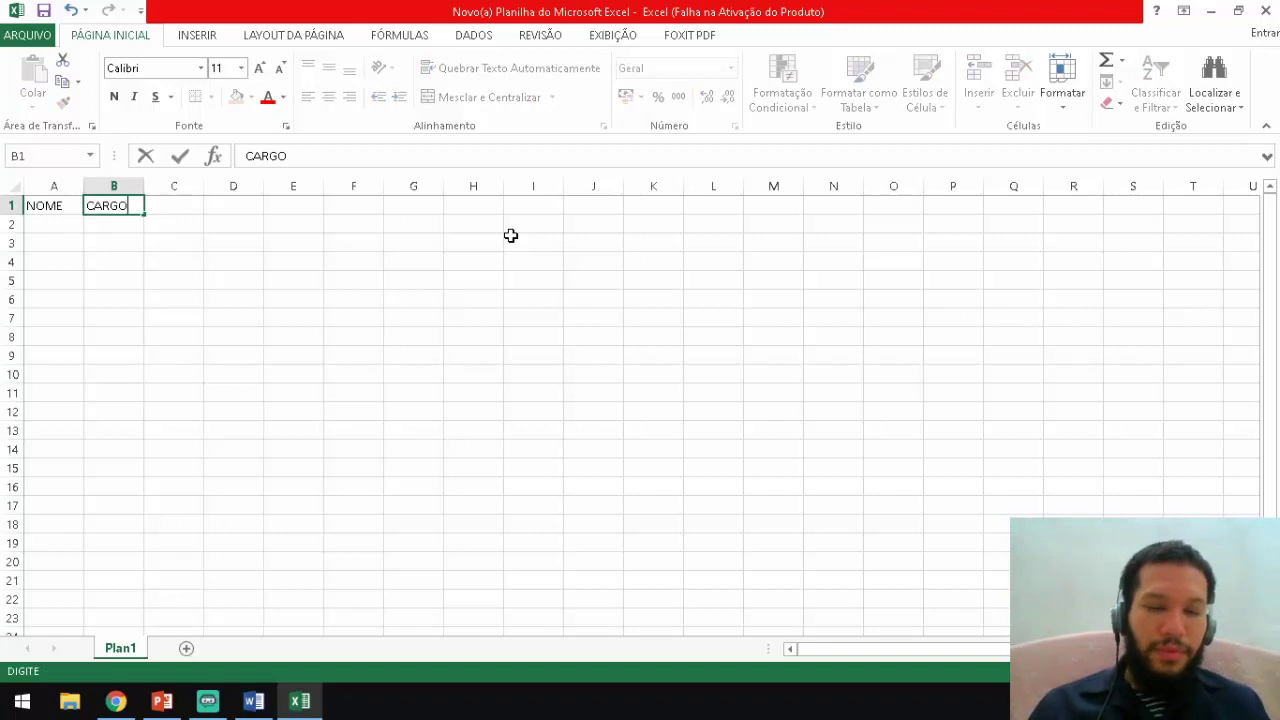
key(Tab)
text(ENDEREÇO)
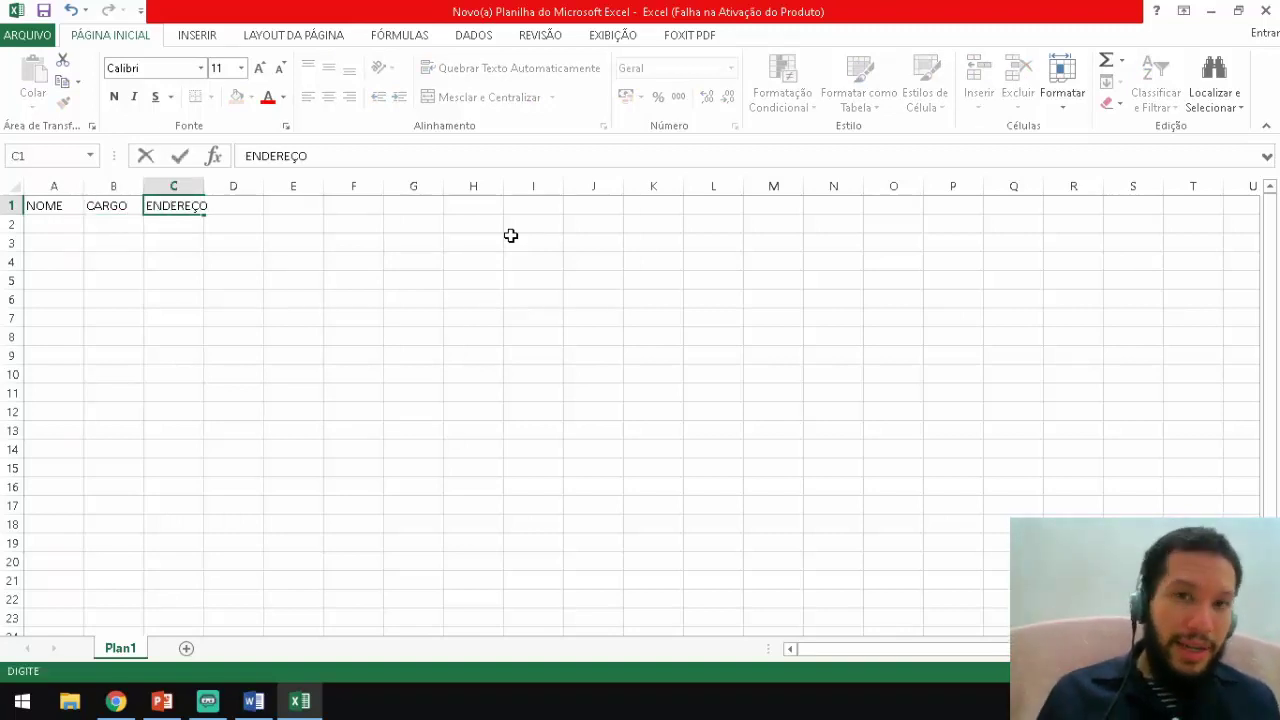
key(Return)
key(Left)
key(Left)
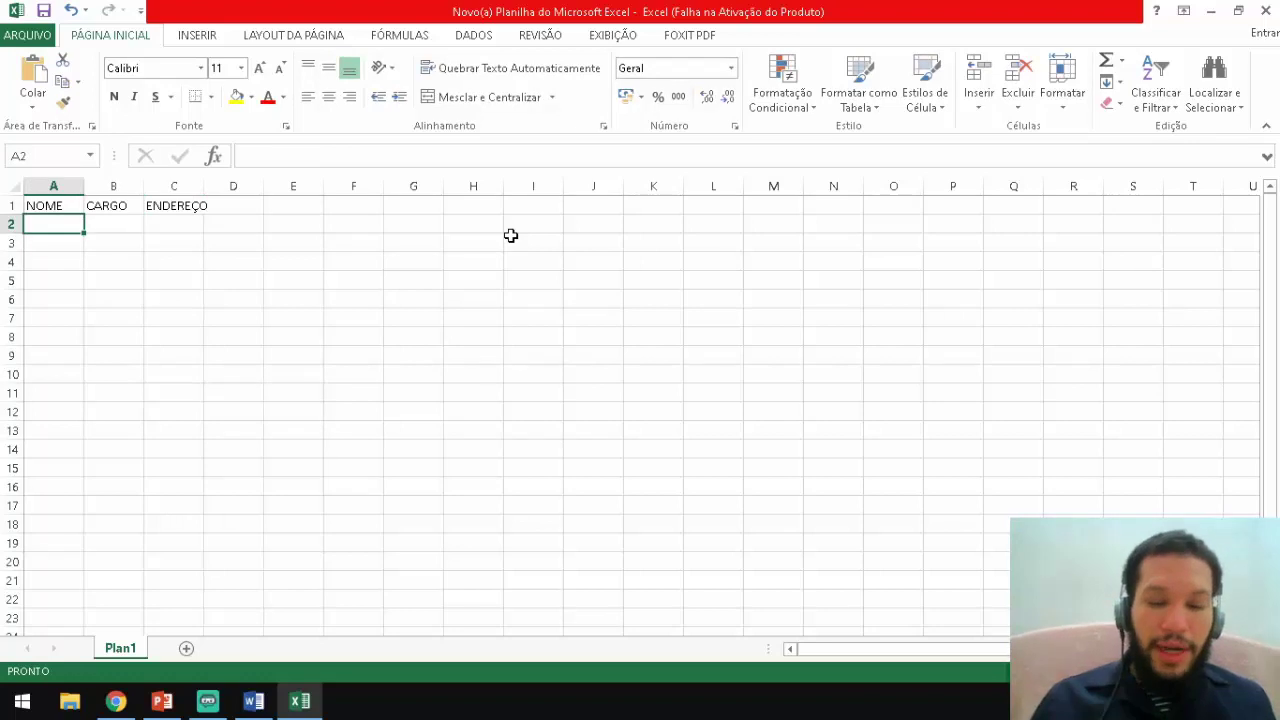
Enter five people's full names in cells A2 through A6 under NOME.
text(João)
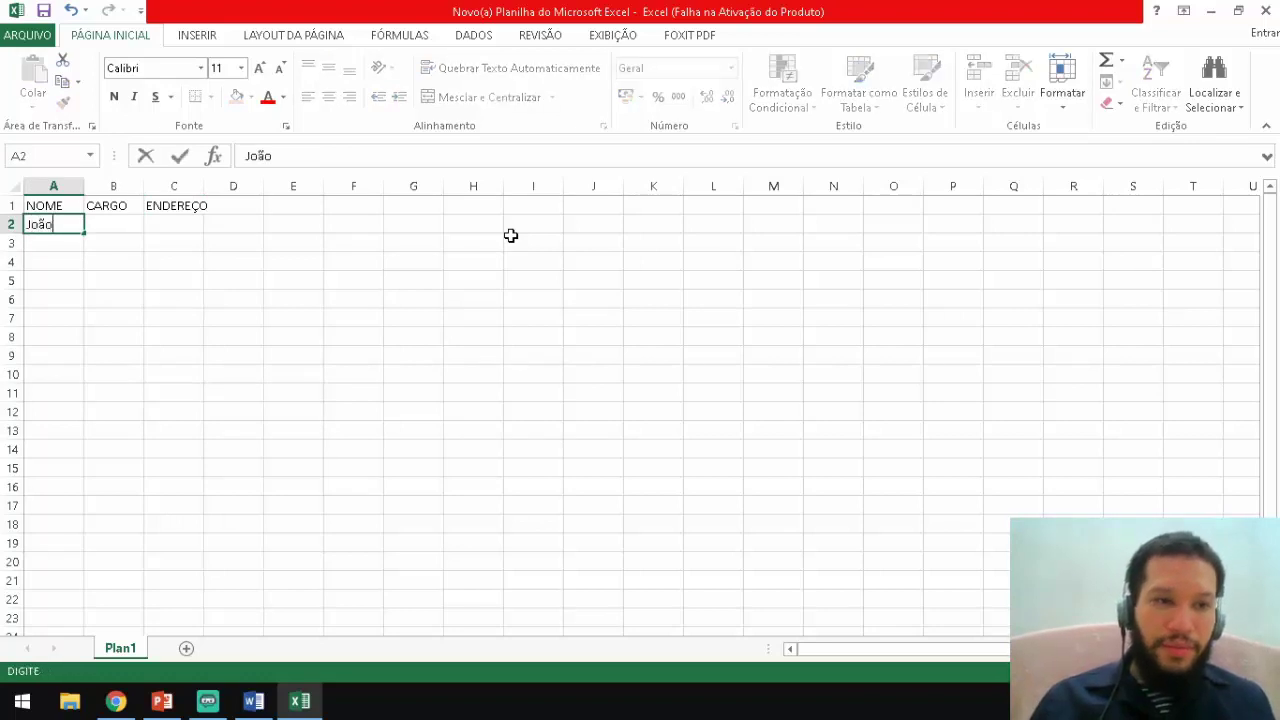
text( da)
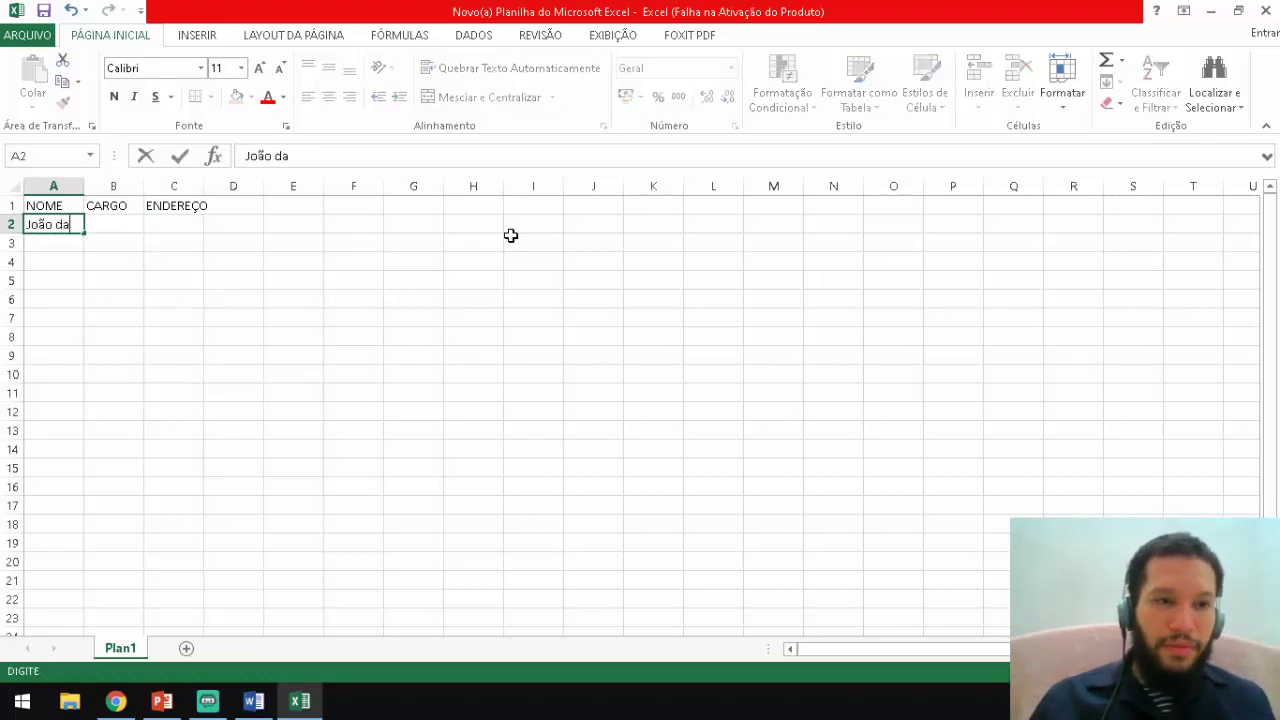
key(BackSpace)
key(BackSpace)
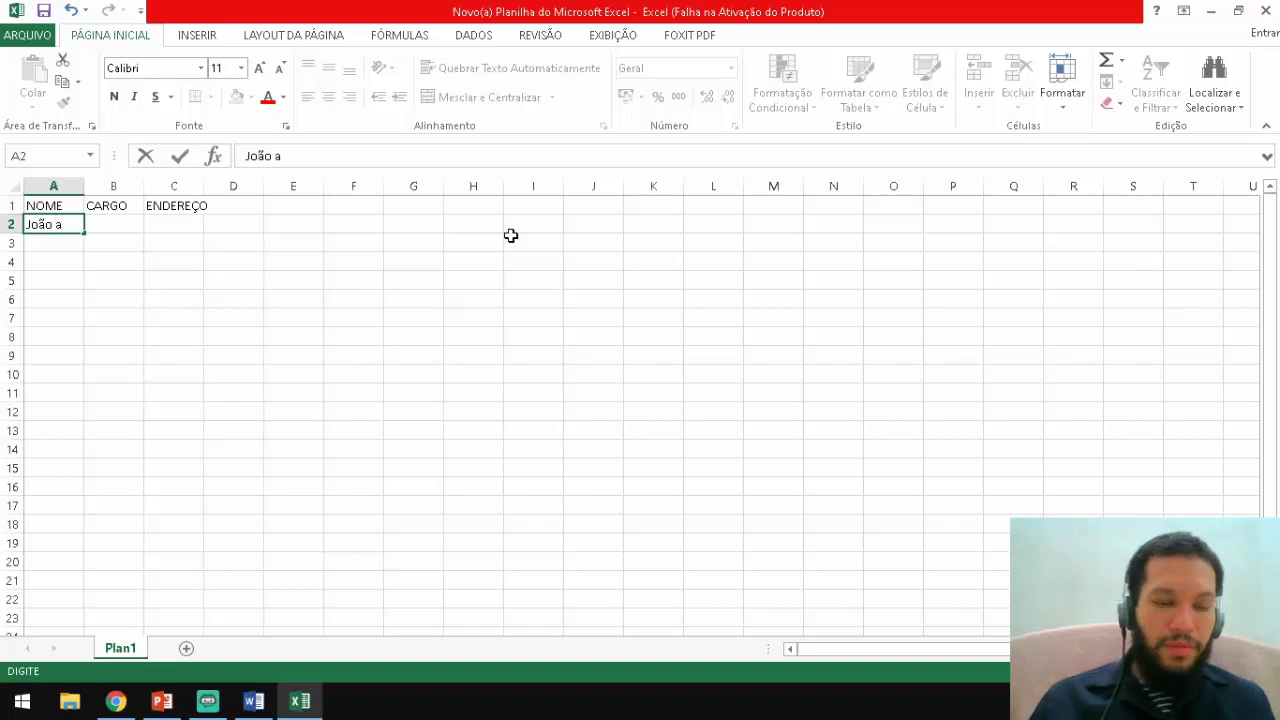
text(a)
key(BackSpace)
text(da)
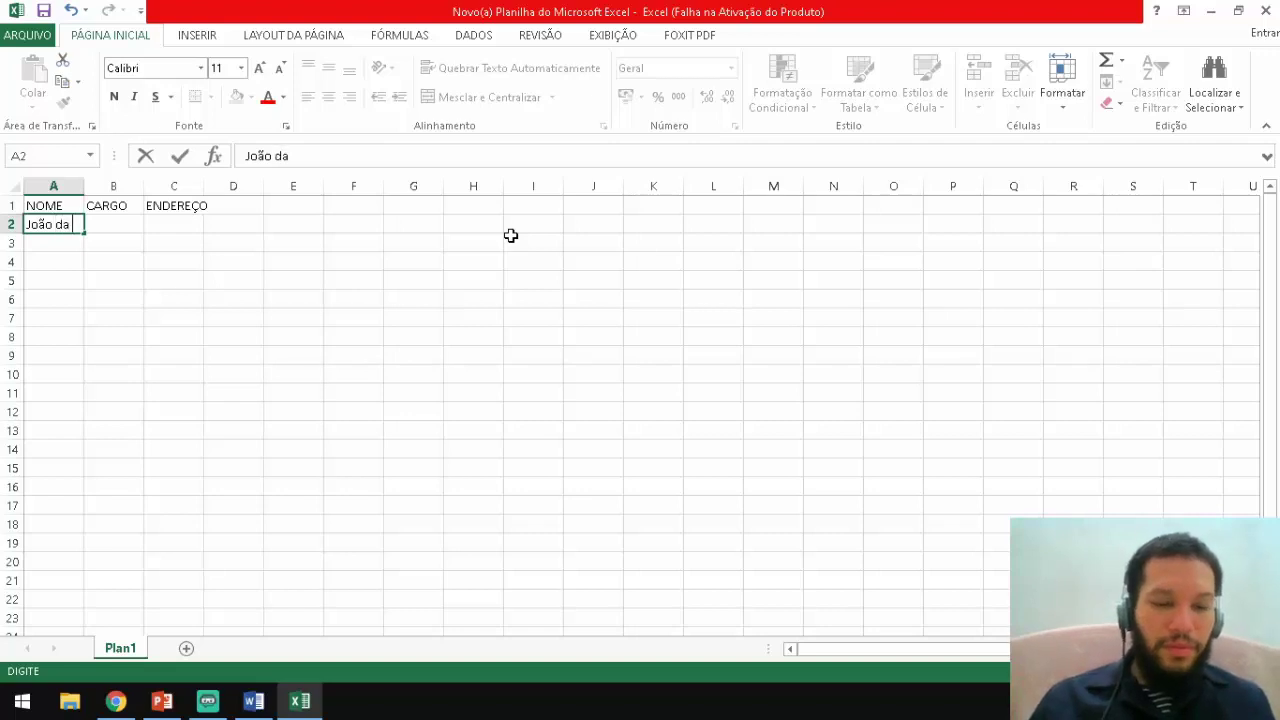
text( Silva)
key(Return)
text(Ca)
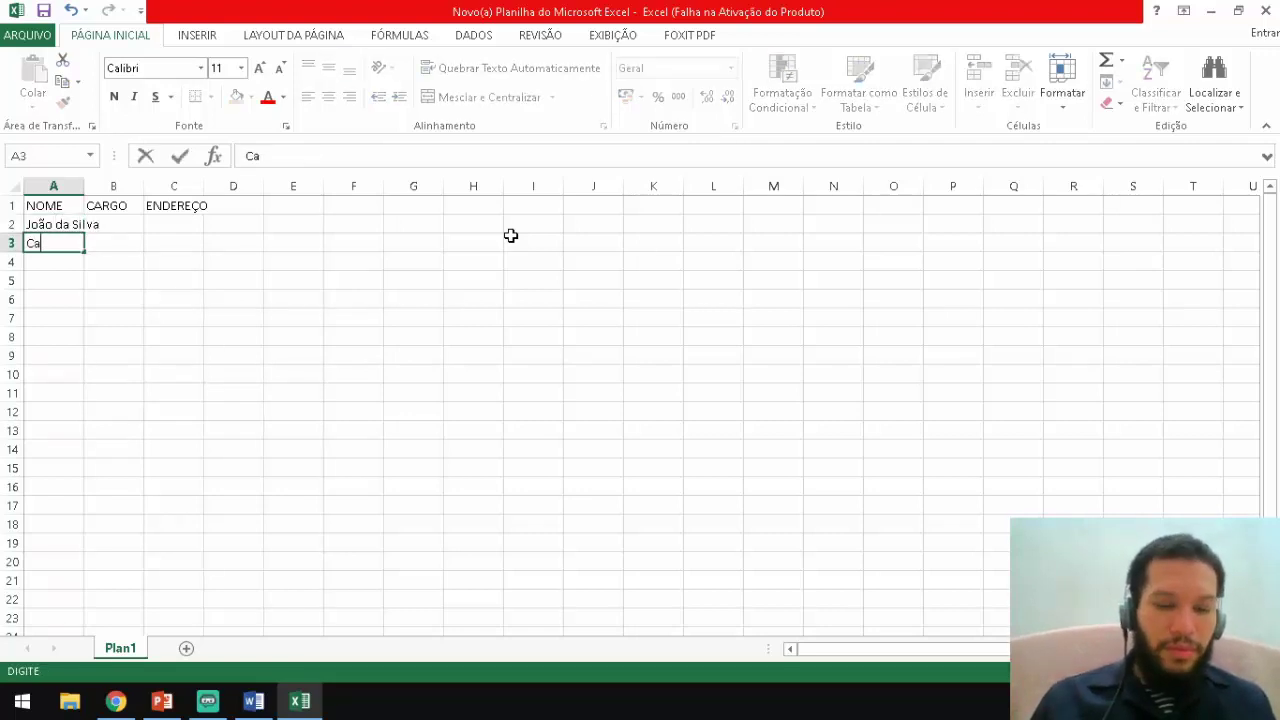
text(rlos Henrique)
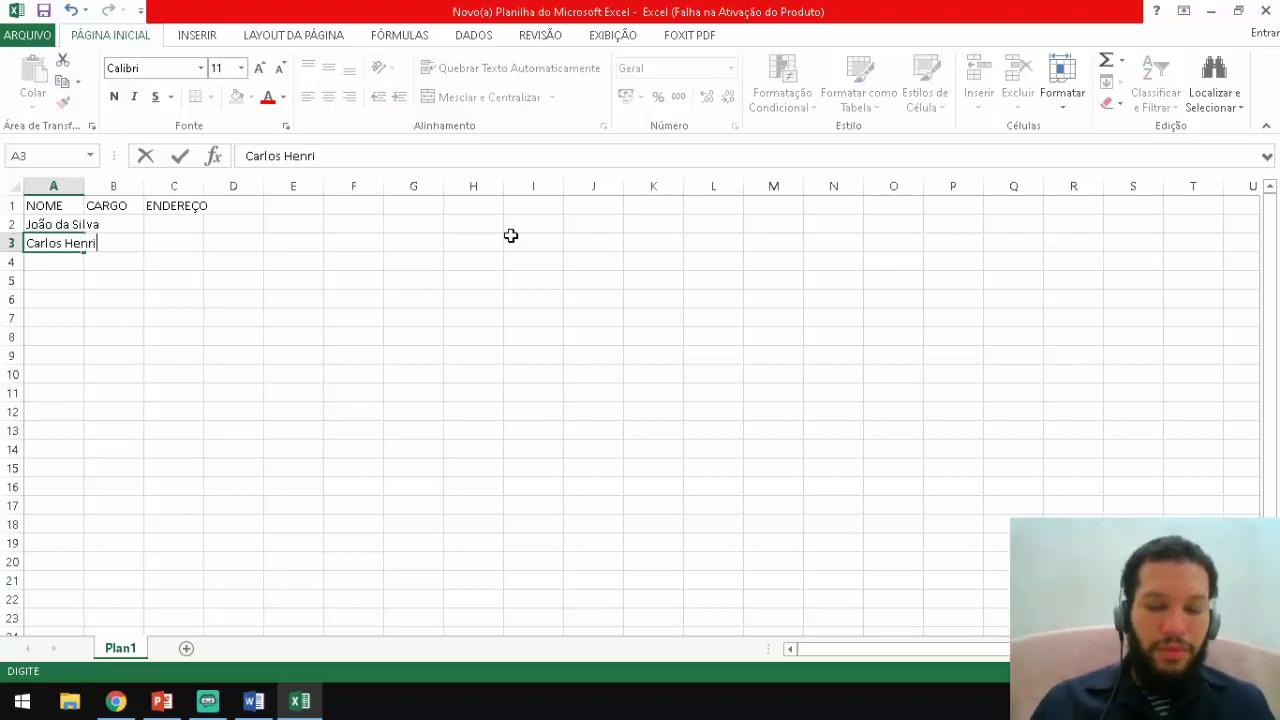
key(Return)
text(Pedro )
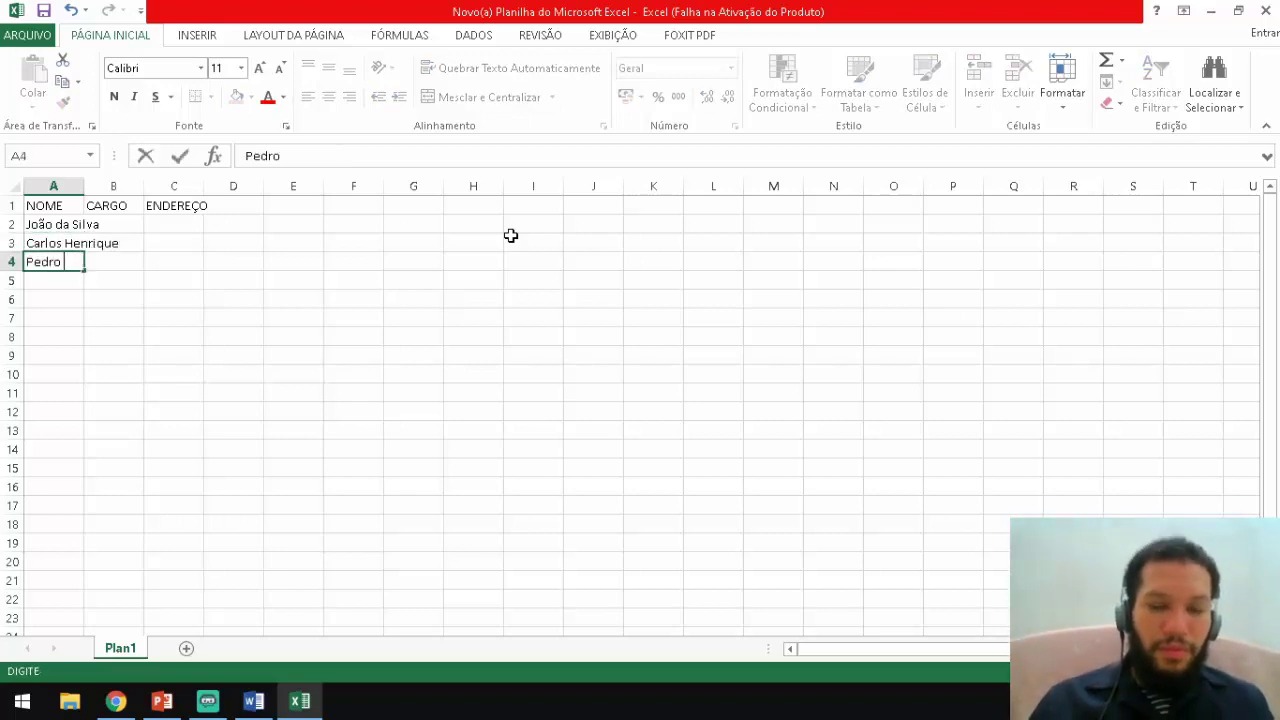
text(André)
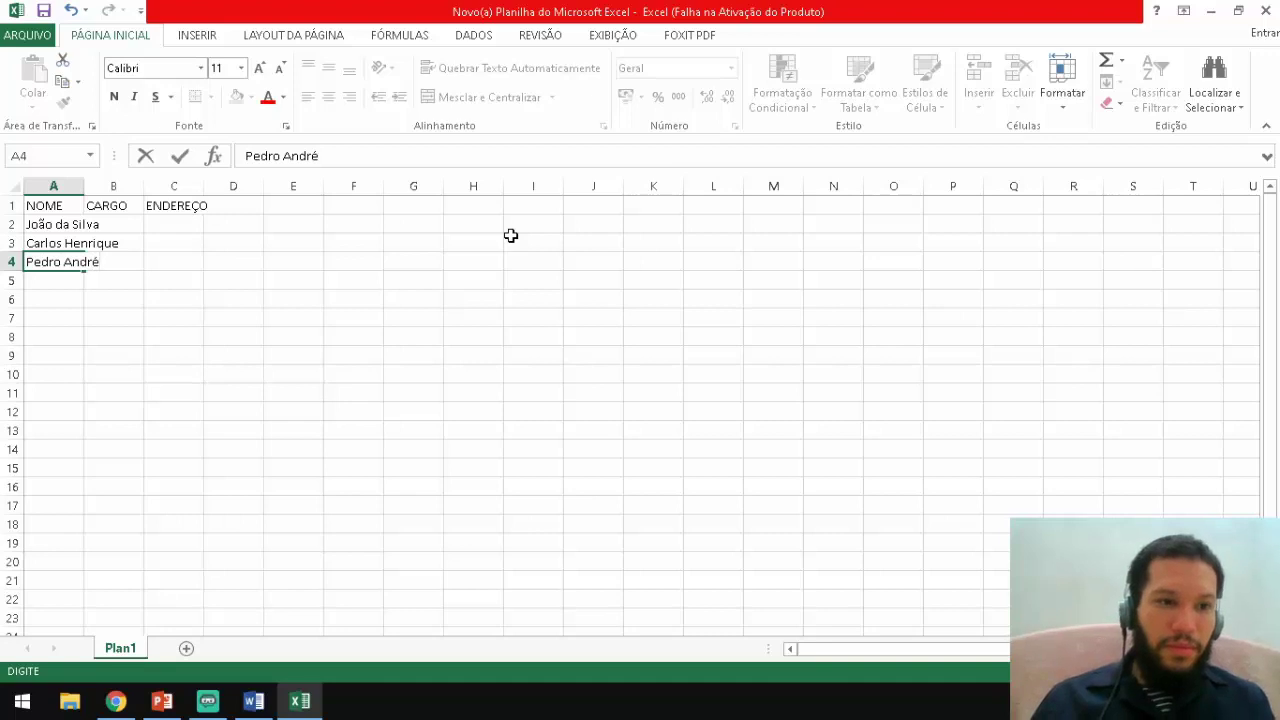
key(Return)
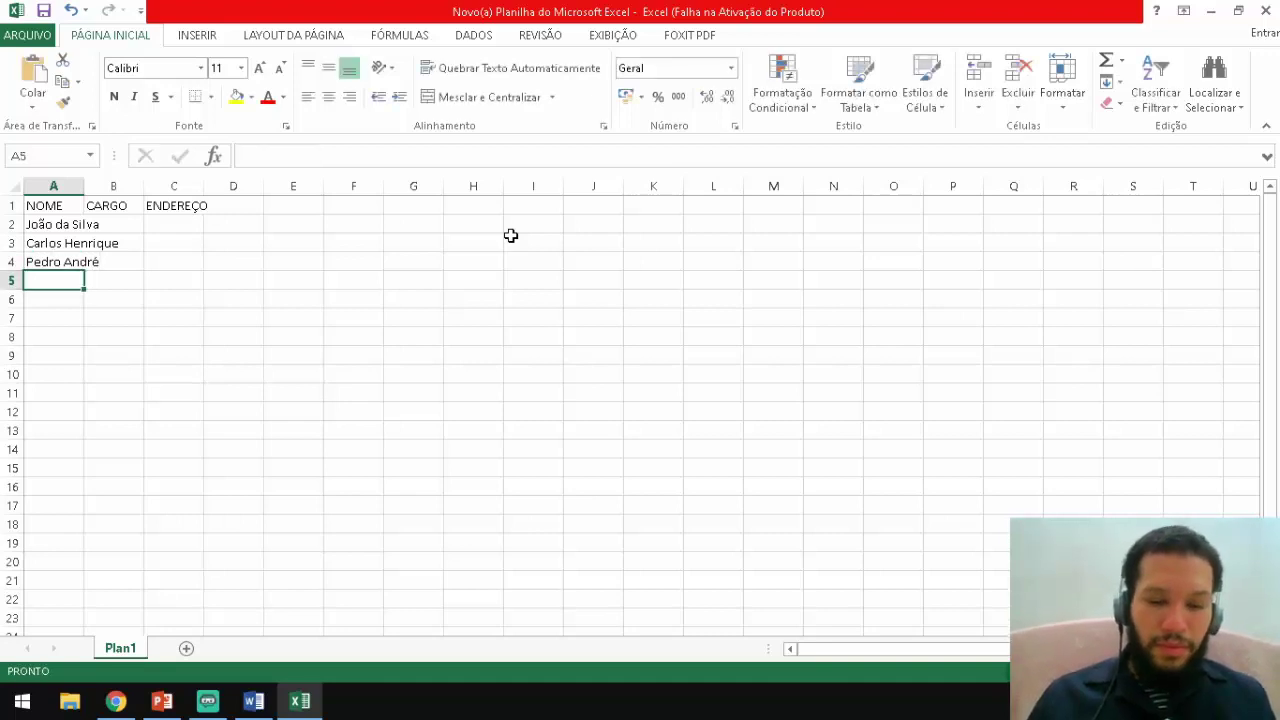
text(Ma)
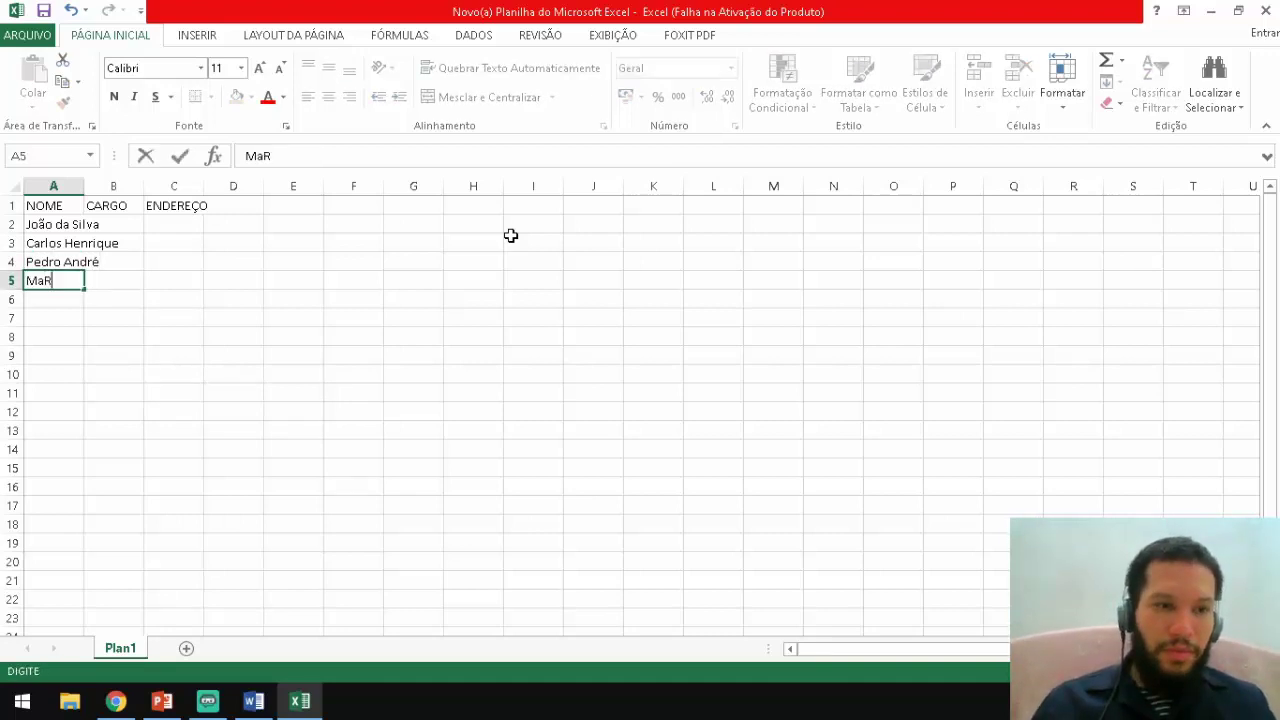
text(r)
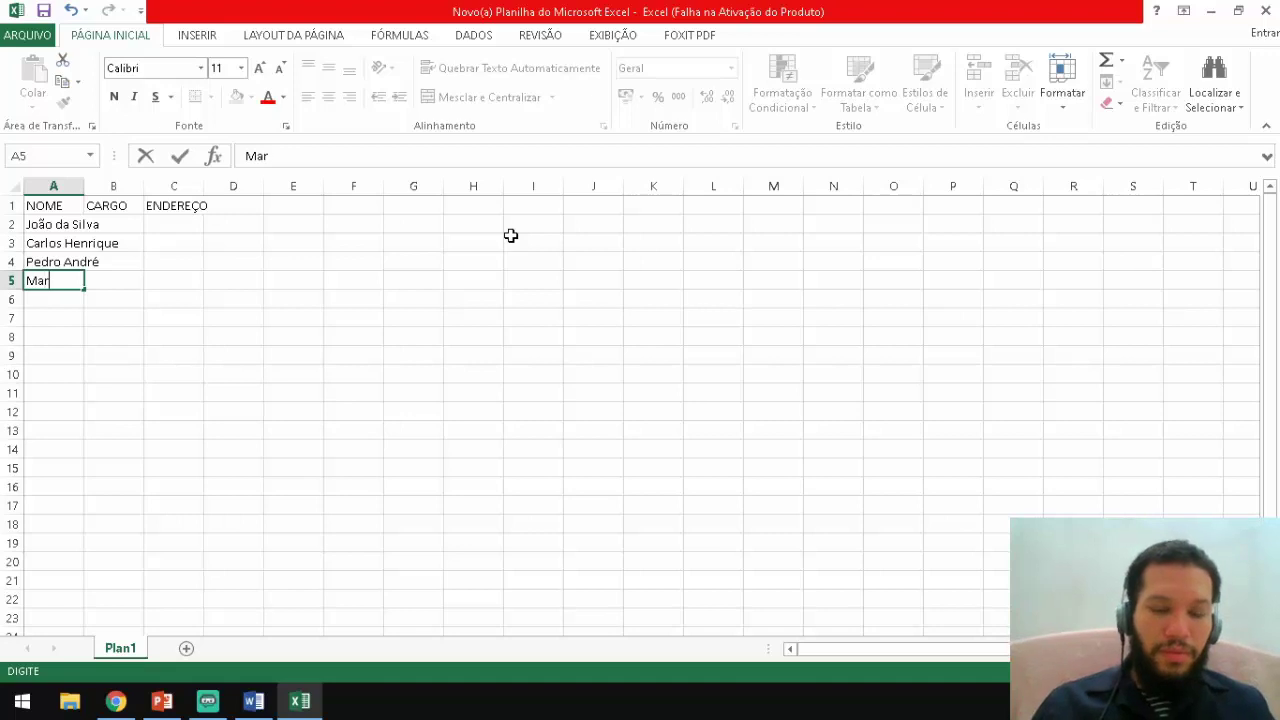
text(ia Clara)
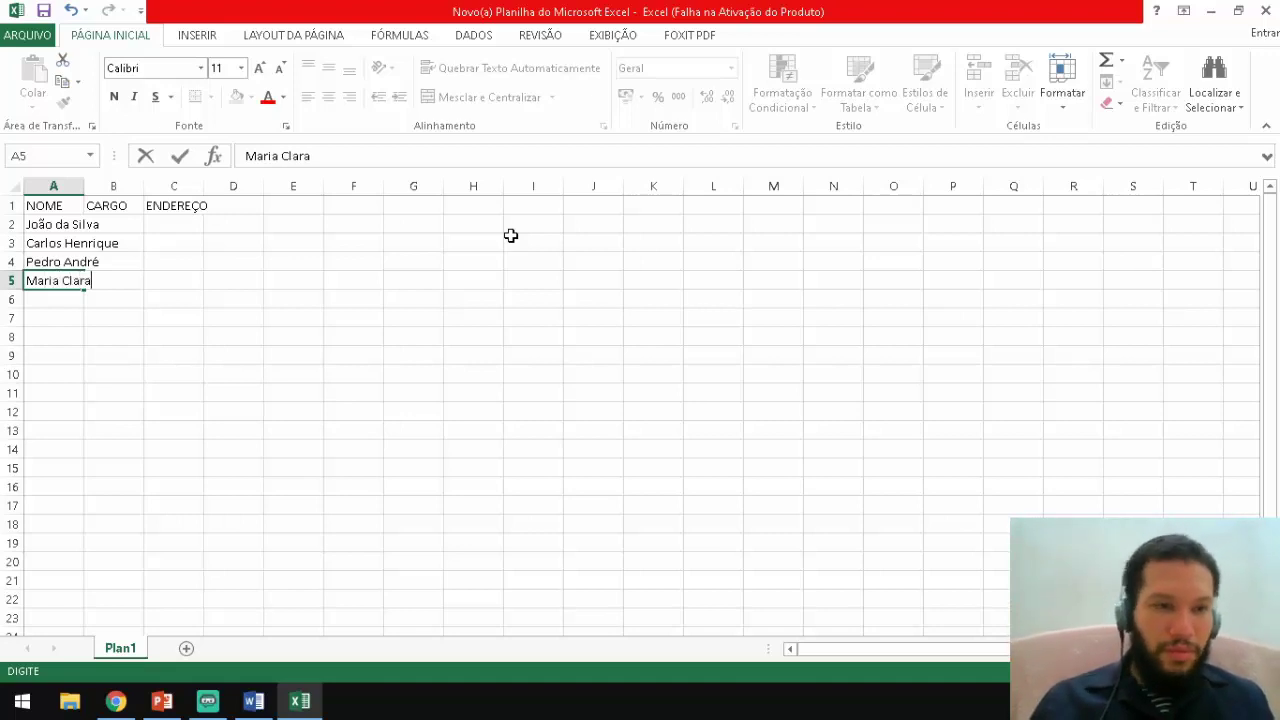
key(Return)
text(Mara)
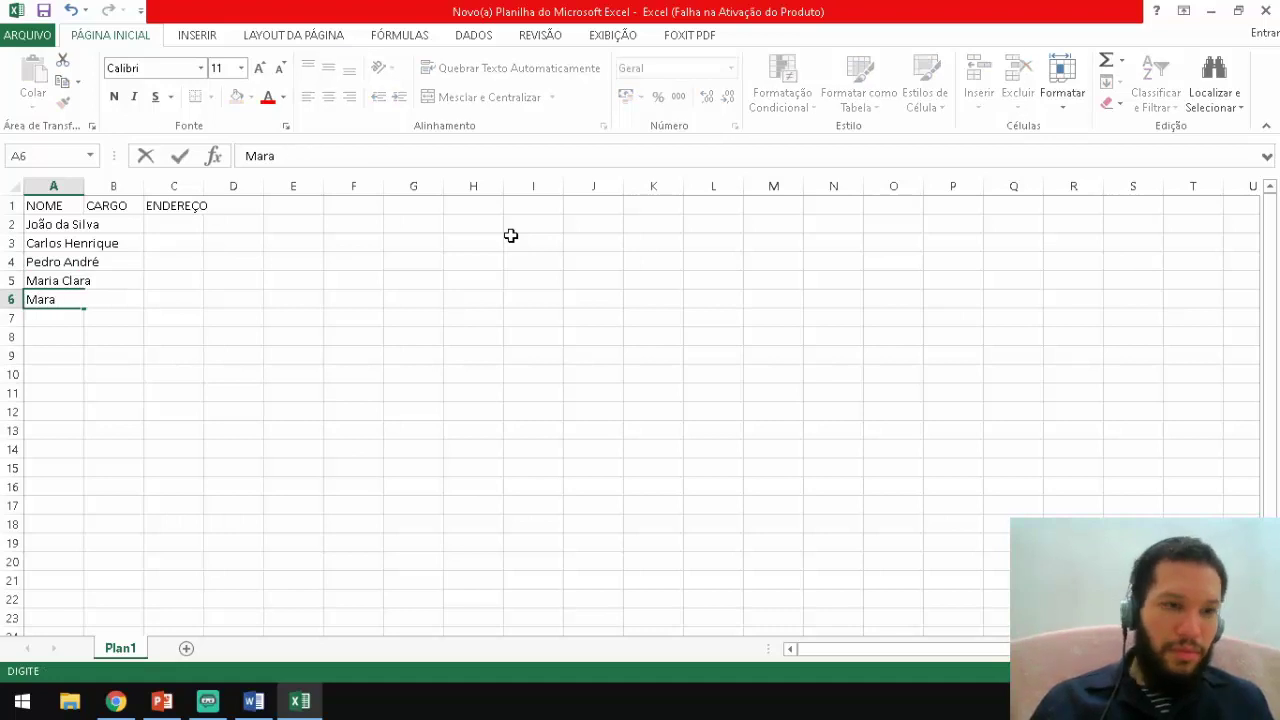
key(BackSpace)
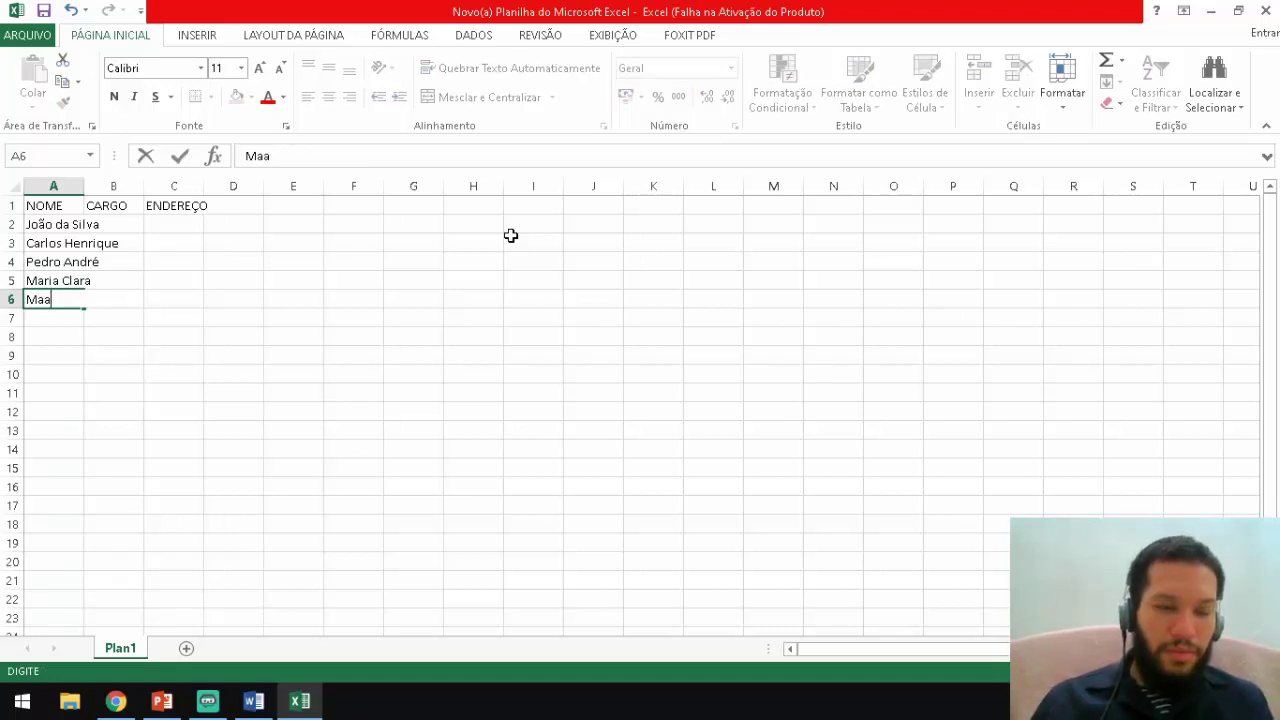
text(ria R)
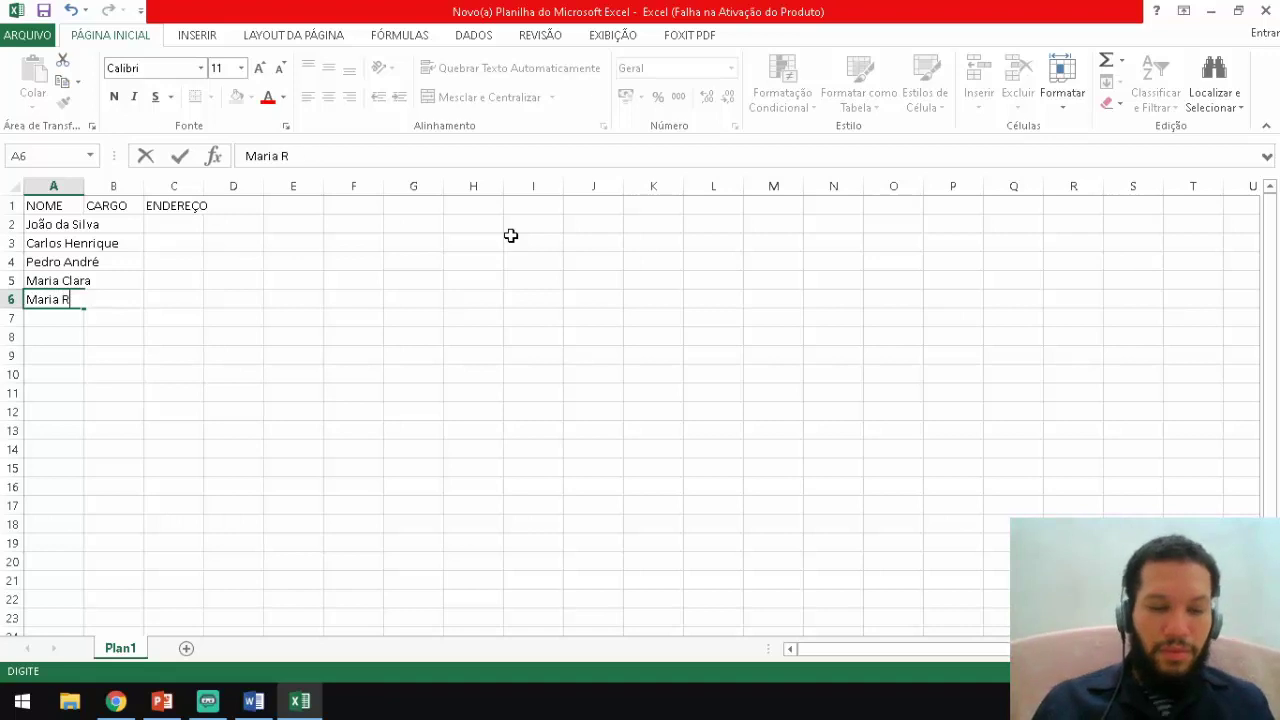
text(egina)
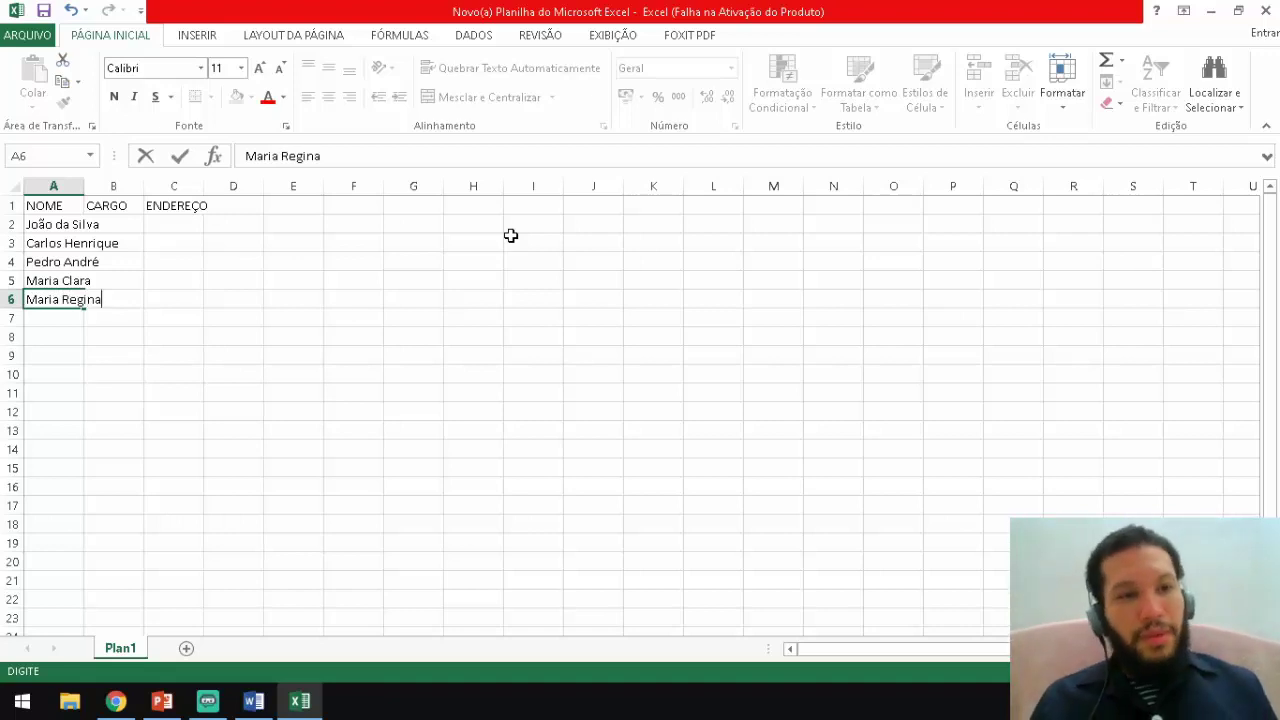
key(Tab)
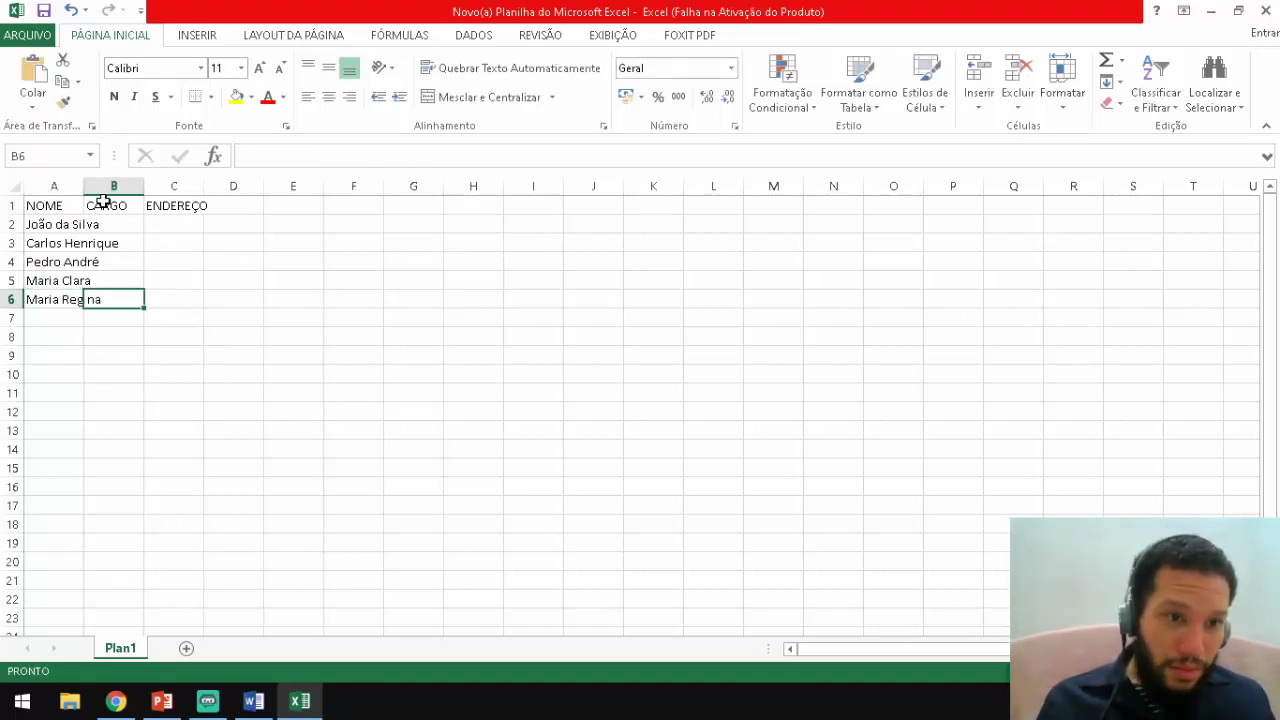
Widen column A, then enter the jobs Professor in B2 and Médico in B3.
drag(83, 181, 129, 186)
click(157, 224)
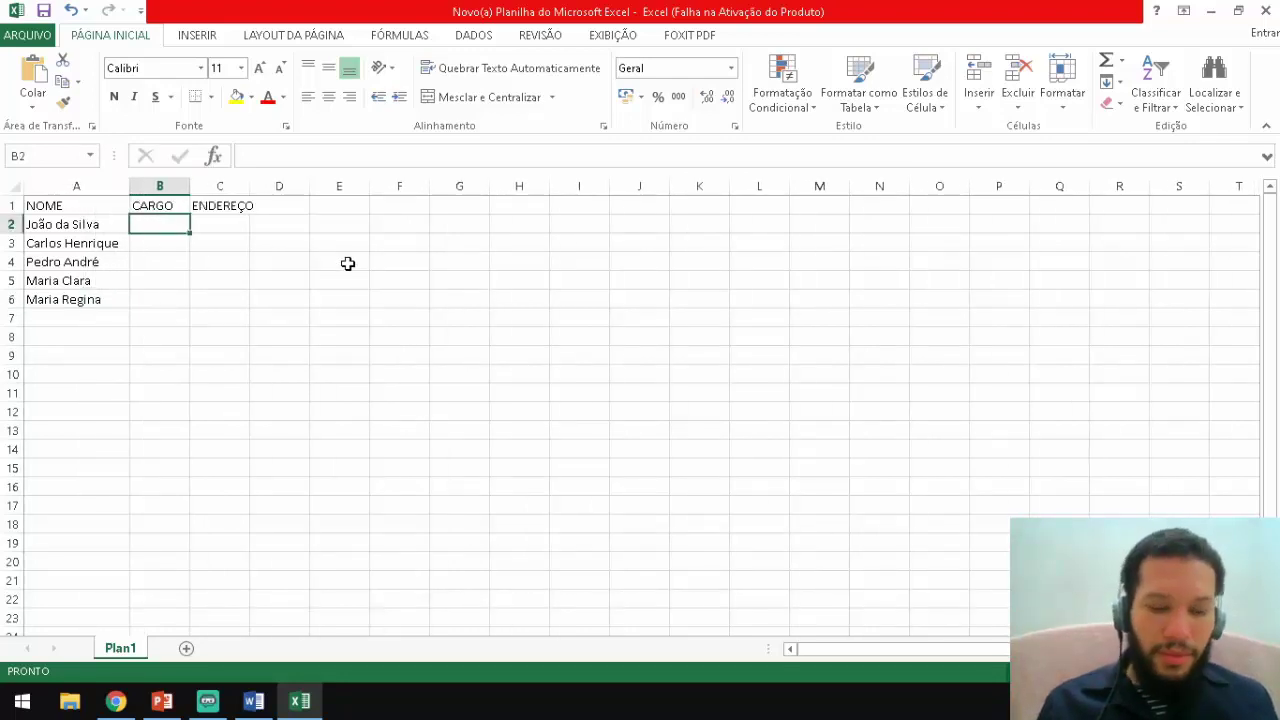
text(Prof)
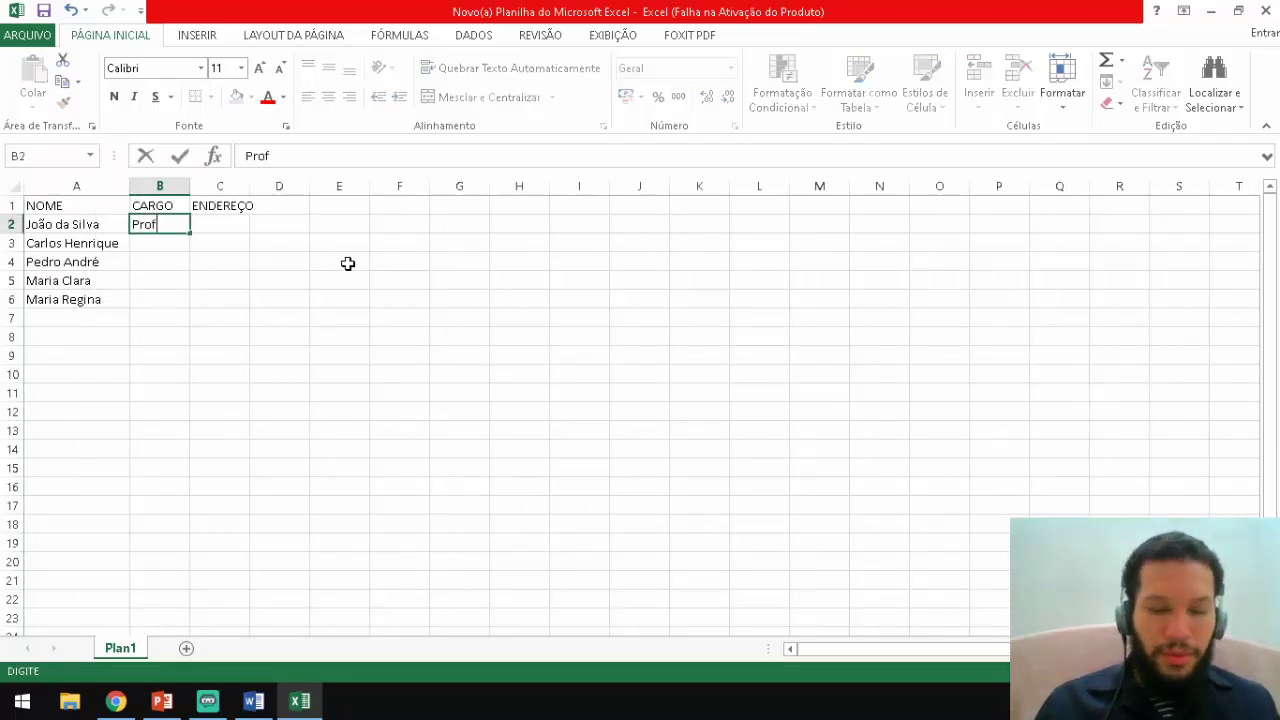
text(esser)
key(BackSpace)
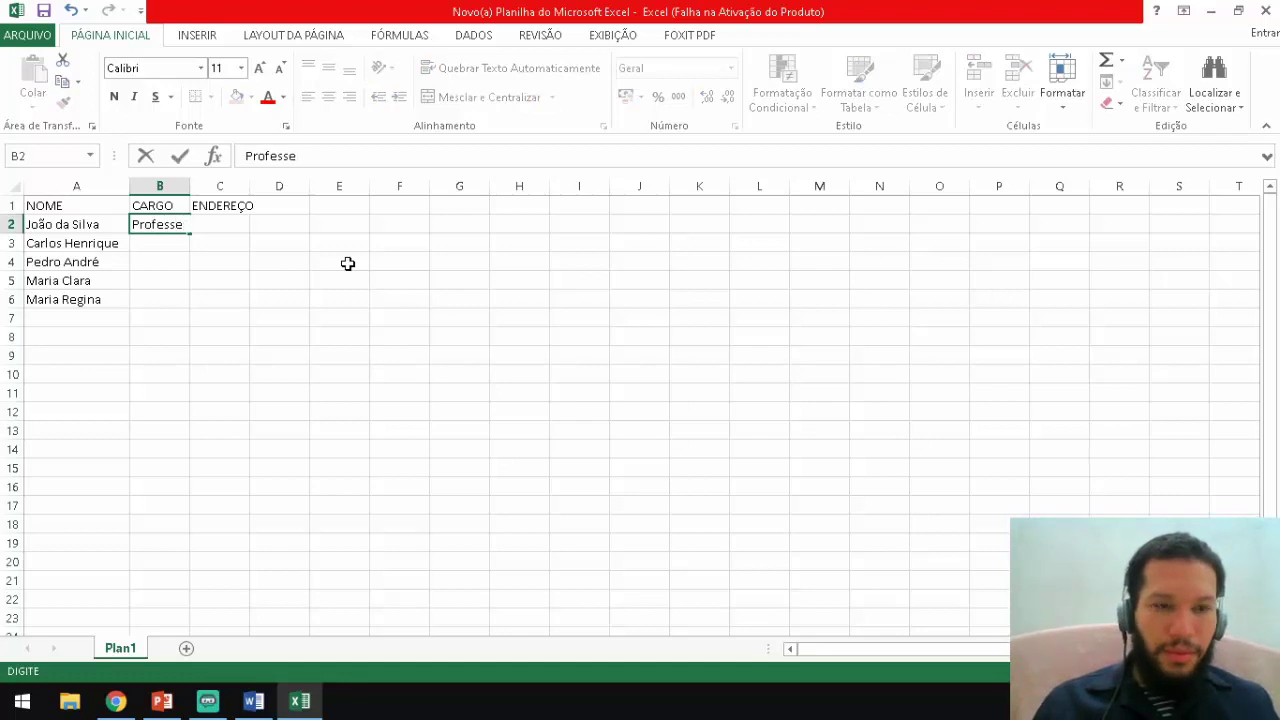
key(BackSpace)
text(or)
key(Return)
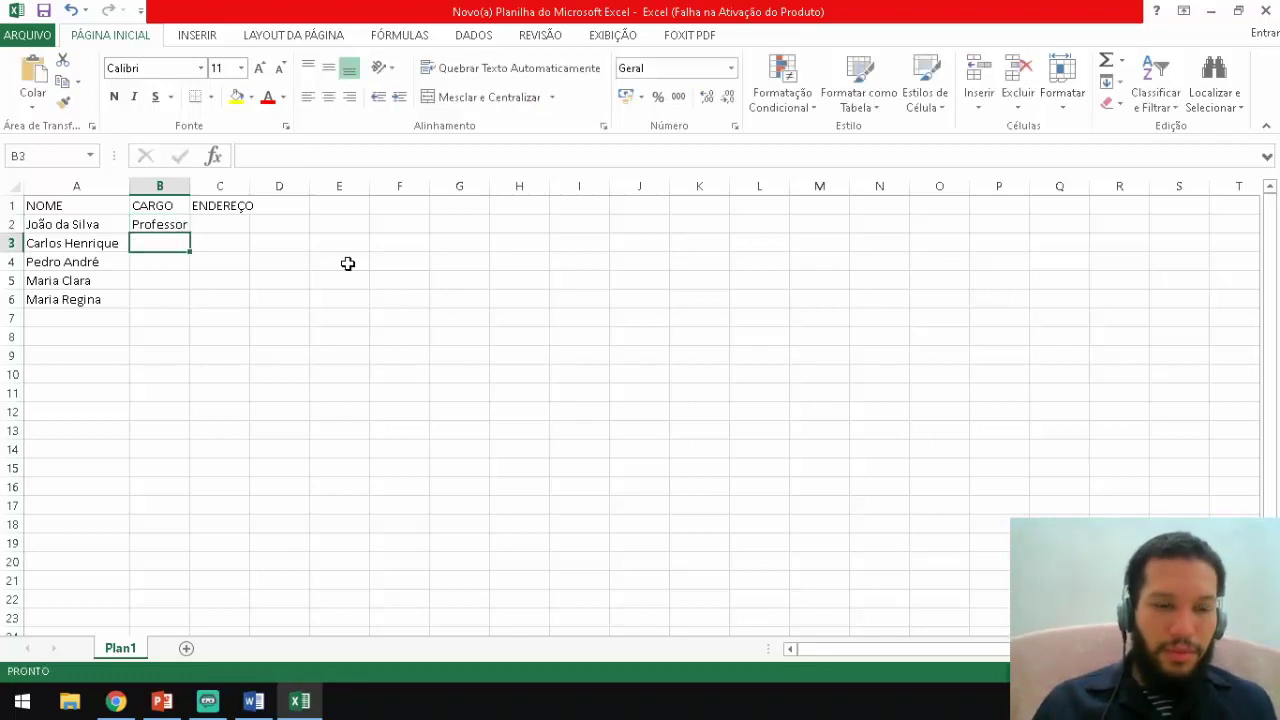
text(Maq)
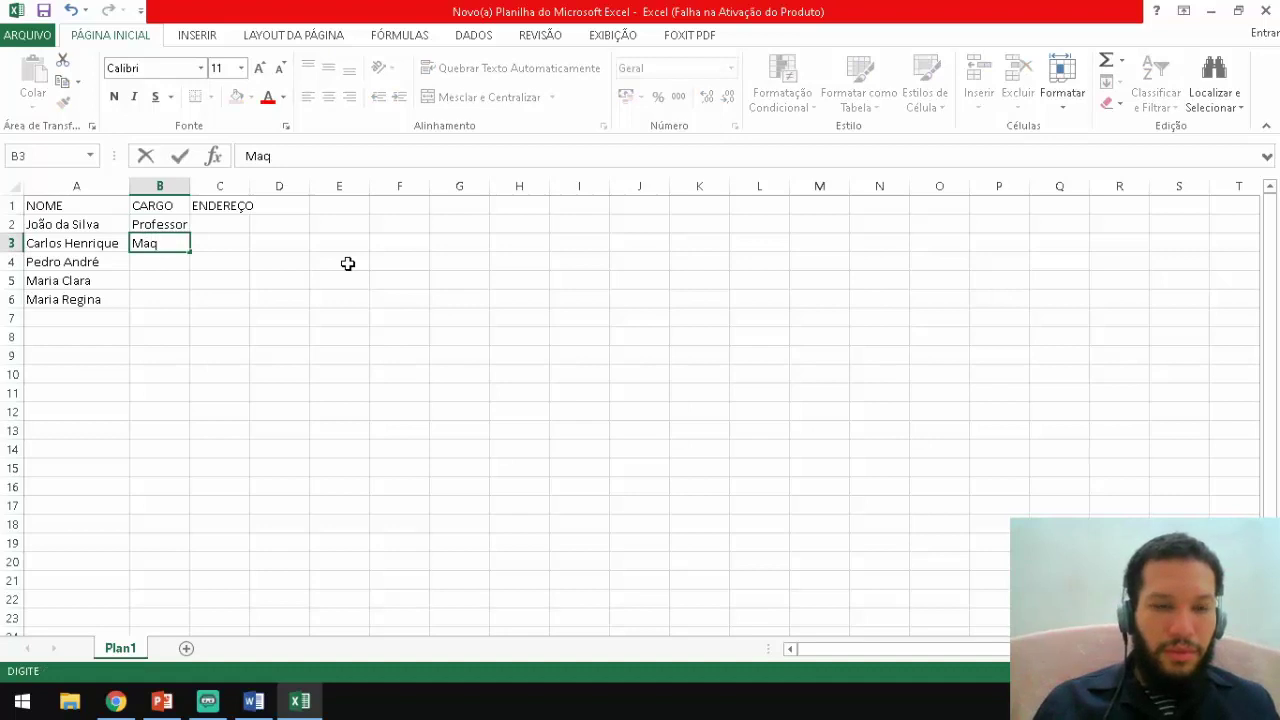
text(uinista)
key(BackSpace)
key(BackSpace)
key(BackSpace)
key(BackSpace)
key(BackSpace)
key(BackSpace)
key(BackSpace)
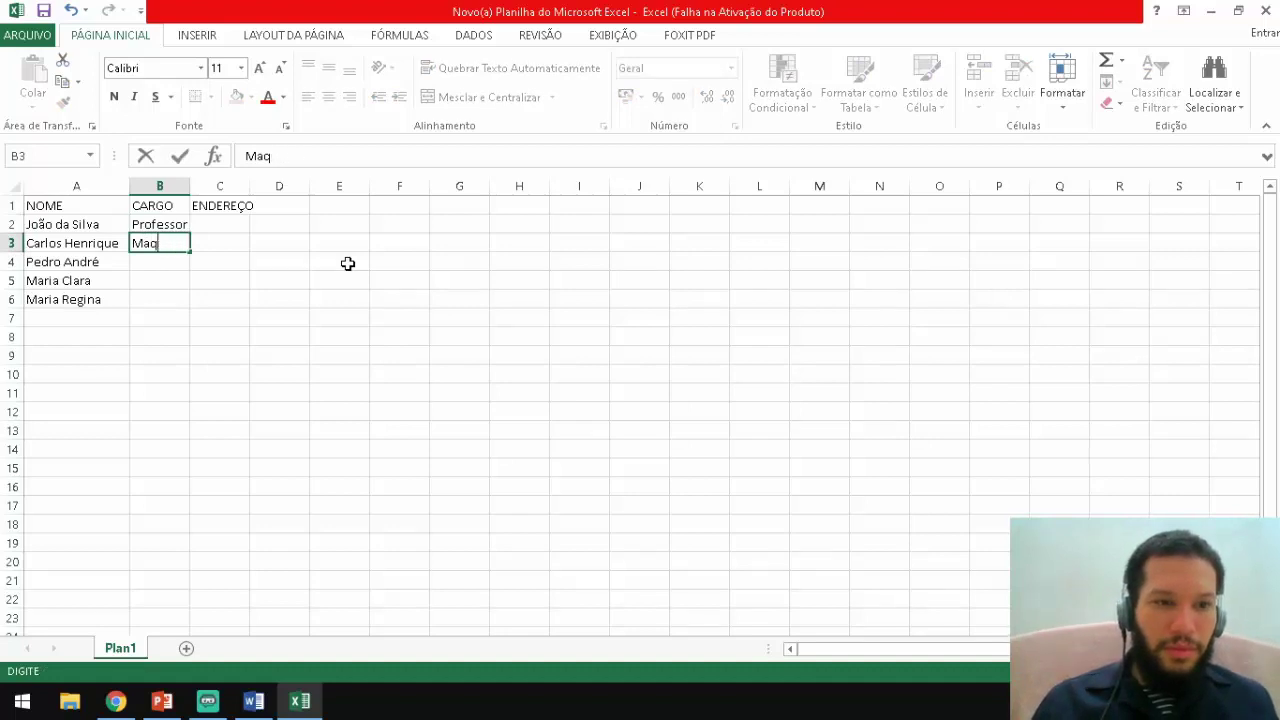
key(BackSpace)
key(BackSpace)
key(BackSpace)
text(M)
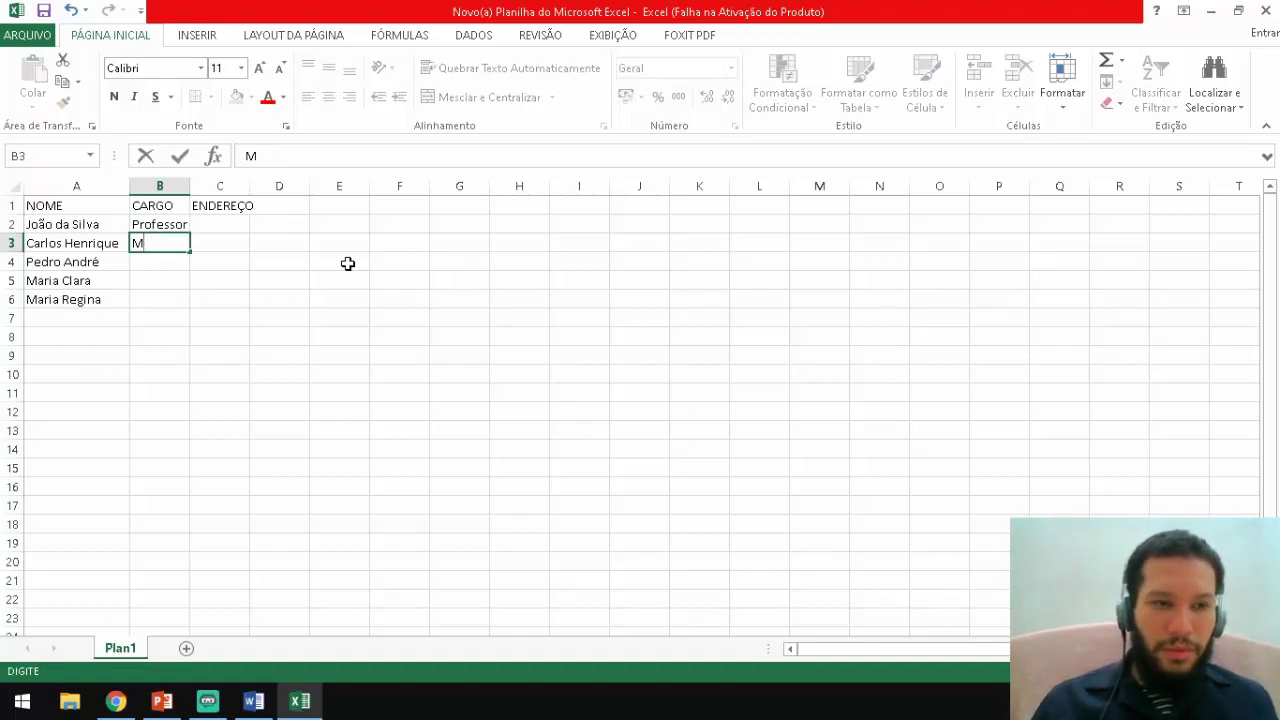
text(arinheir)
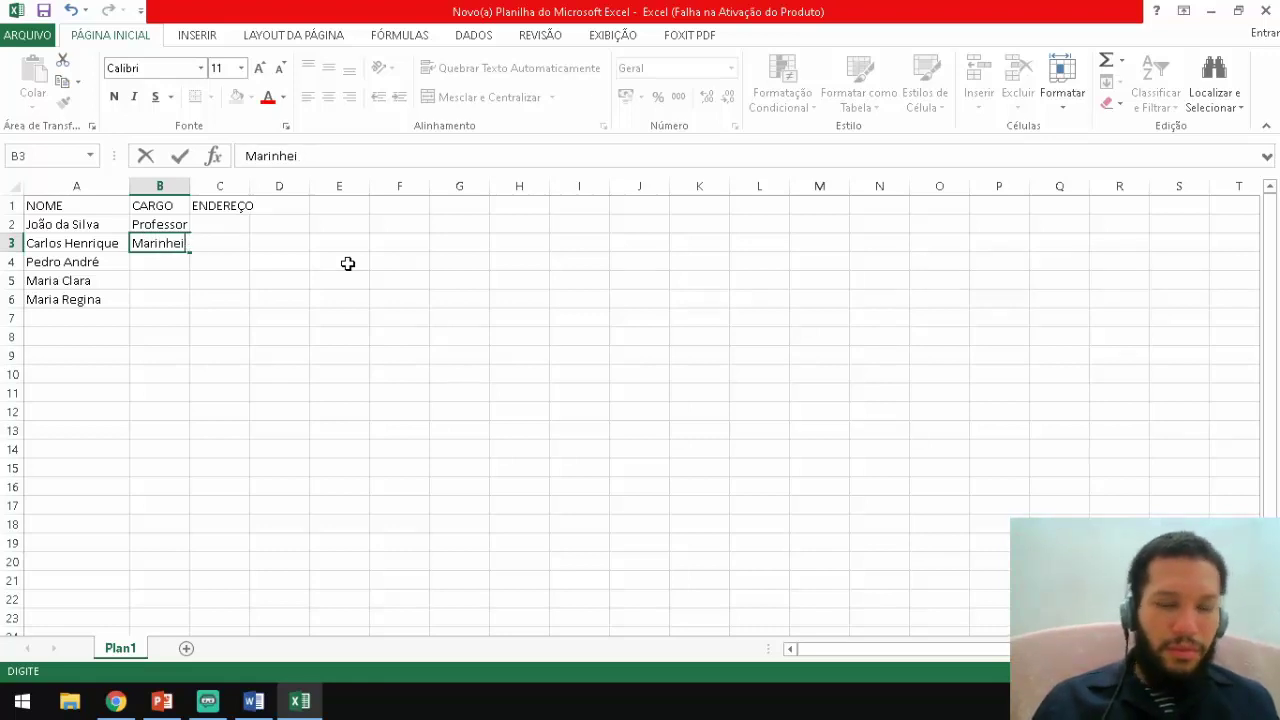
key(BackSpace)
key(BackSpace)
key(BackSpace)
key(BackSpace)
key(BackSpace)
key(BackSpace)
key(BackSpace)
key(BackSpace)
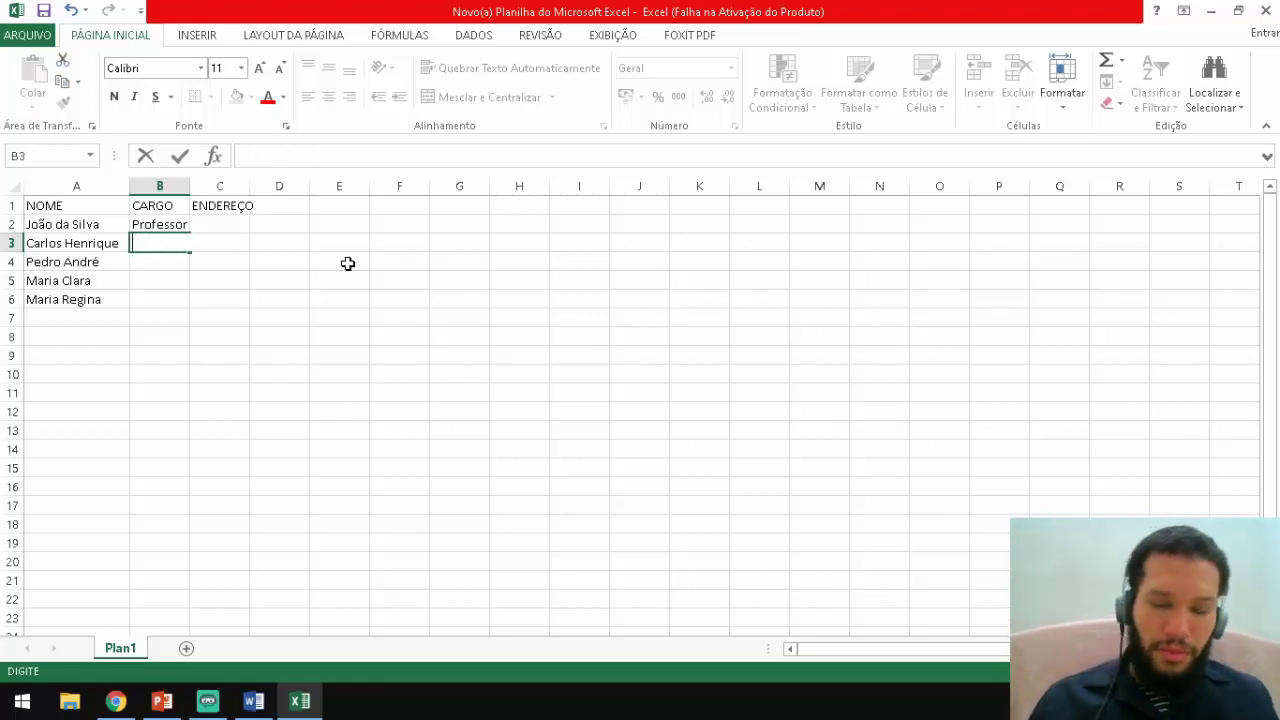
text(C)
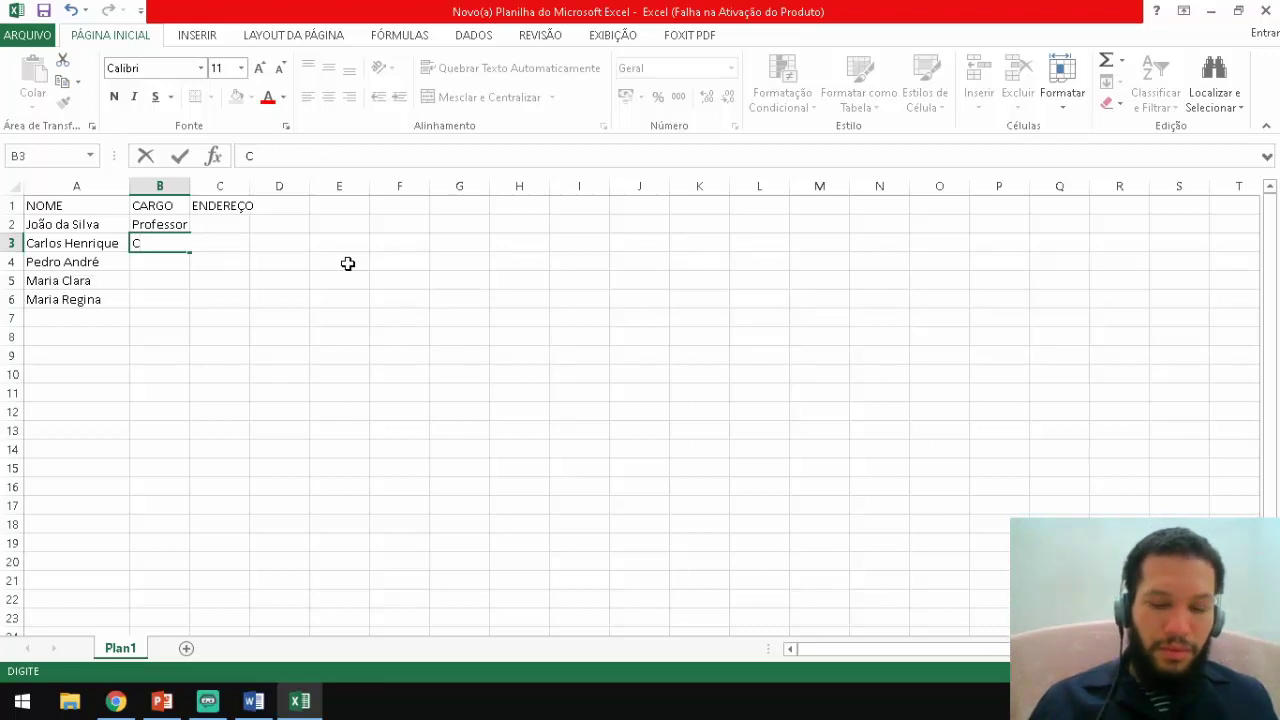
text(at)
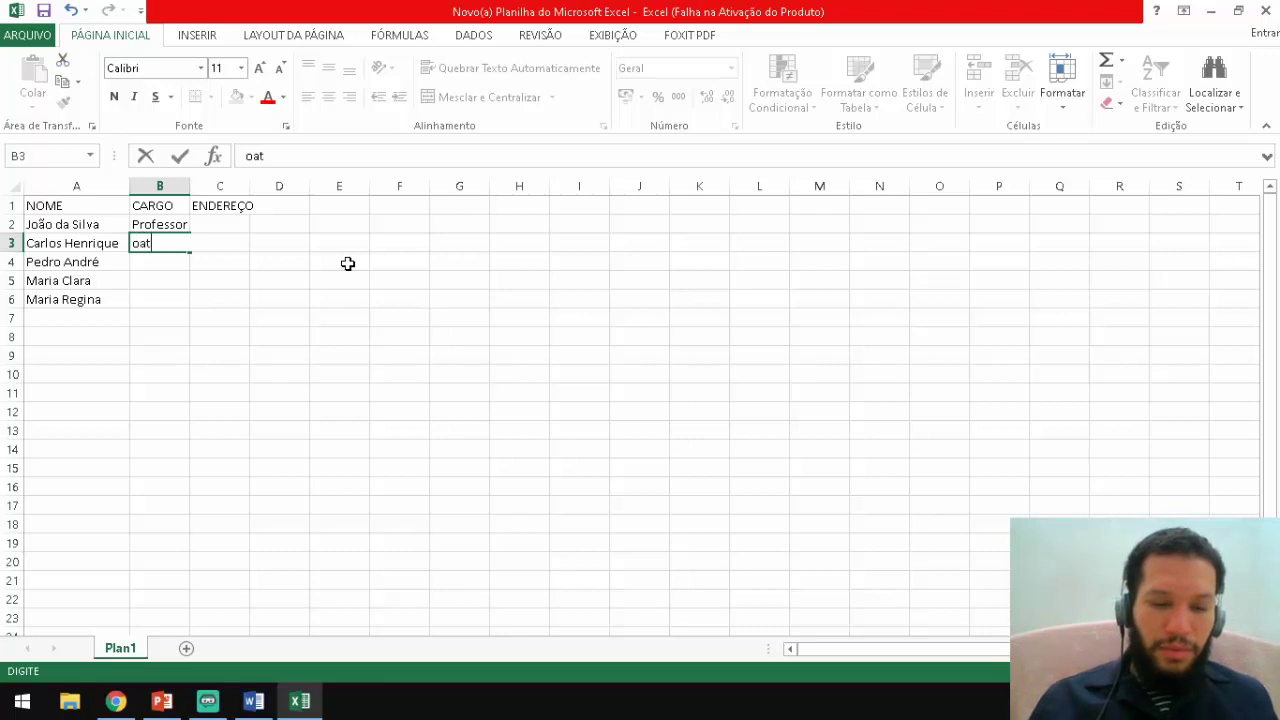
key(BackSpace)
key(BackSpace)
key(BackSpace)
text(Médico)
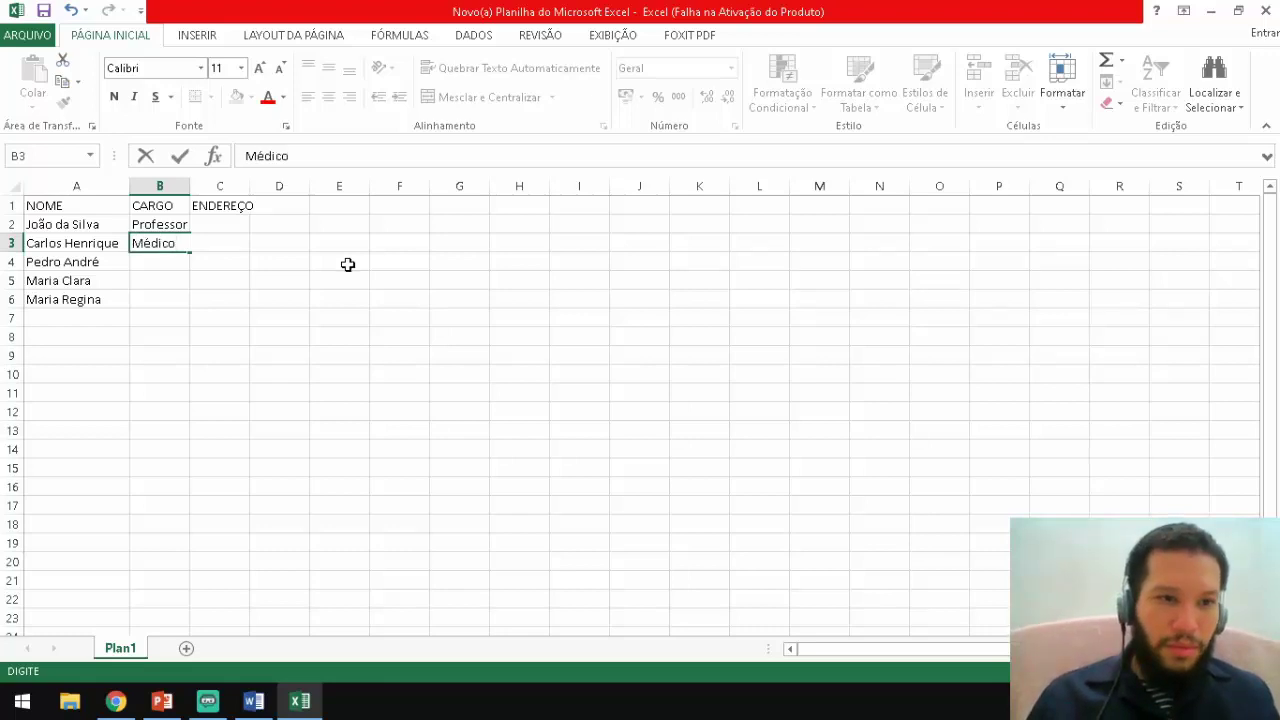
key(Return)
Enter Advogado in B4 and 'Engenheira de computação' in both B5 and B6.
text(A)
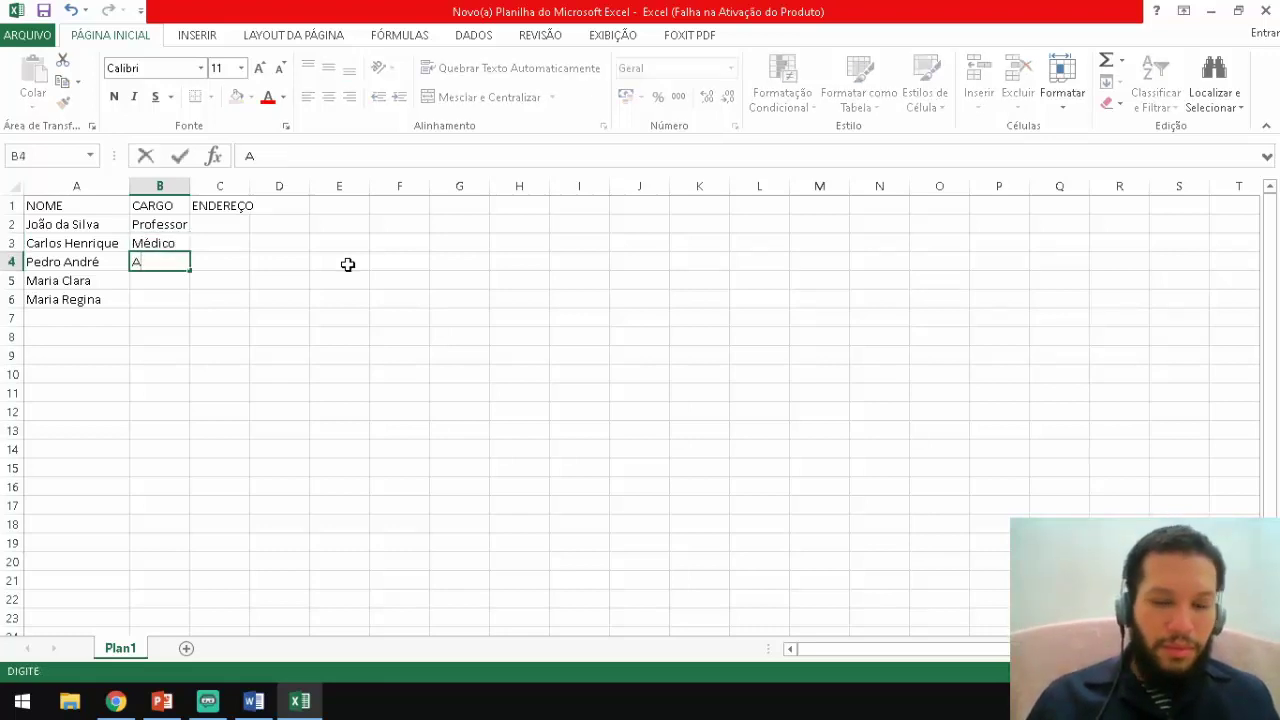
text(dvogado)
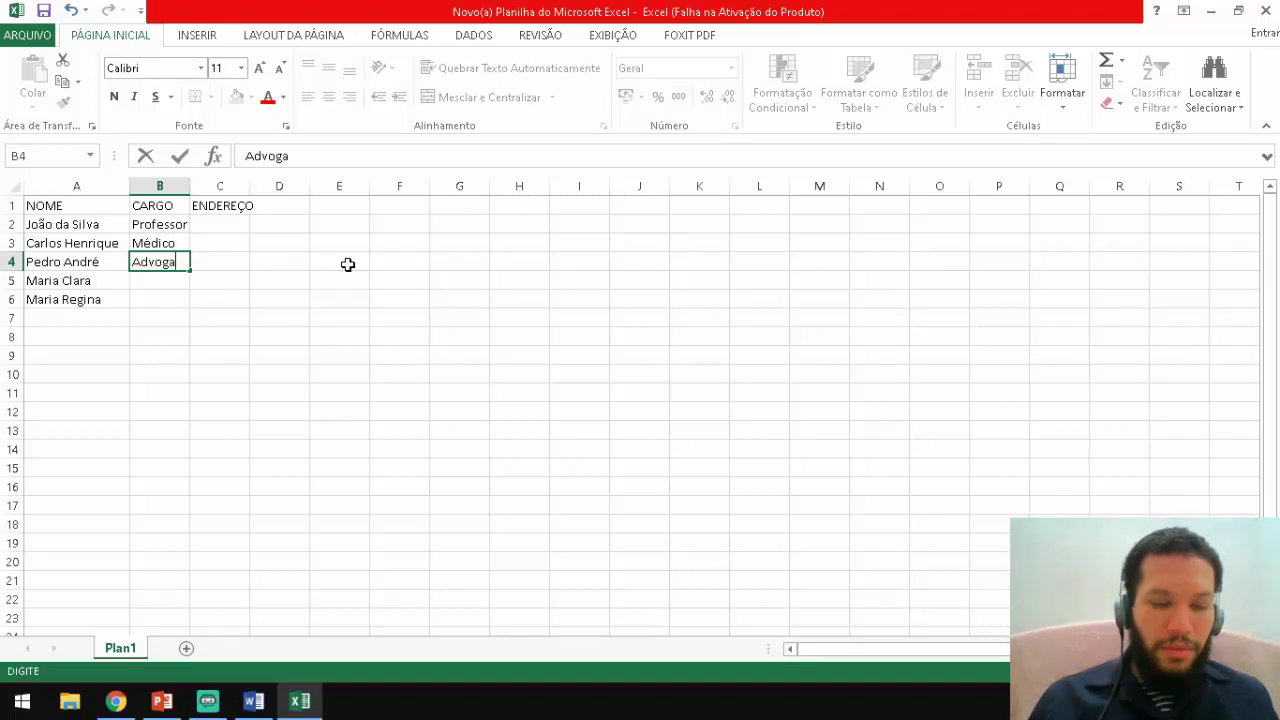
key(Return)
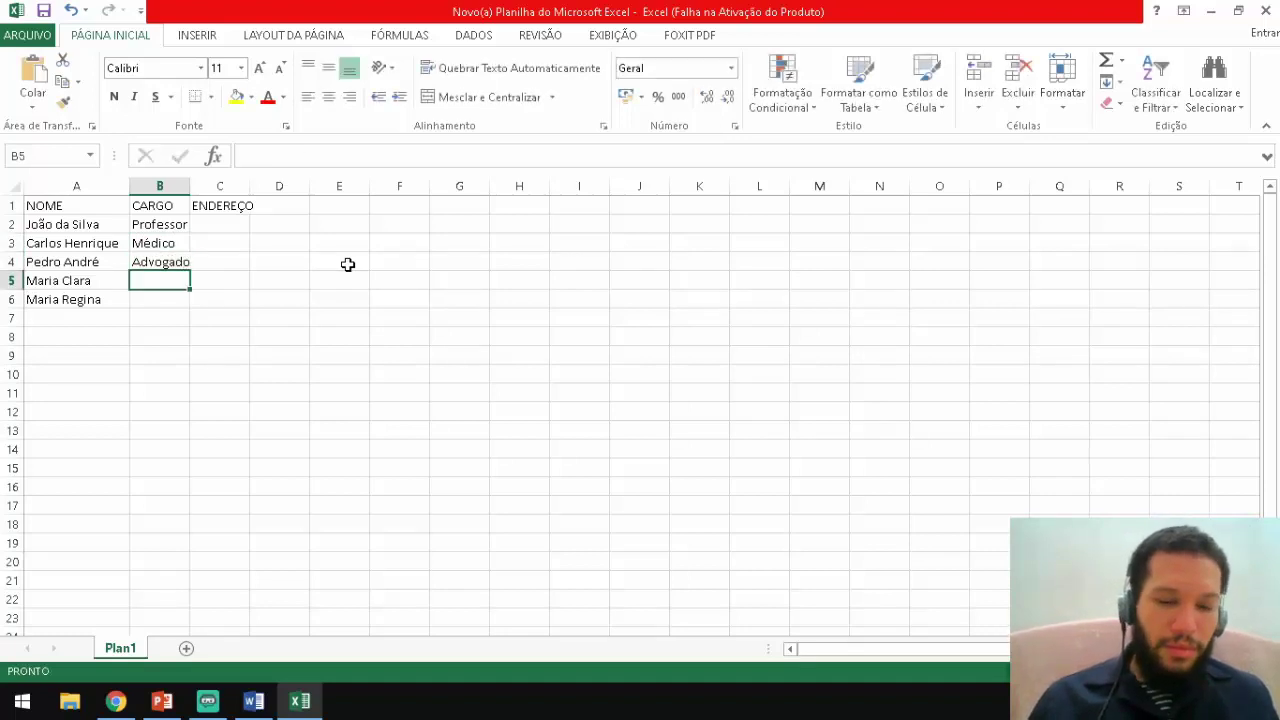
text(Engenh)
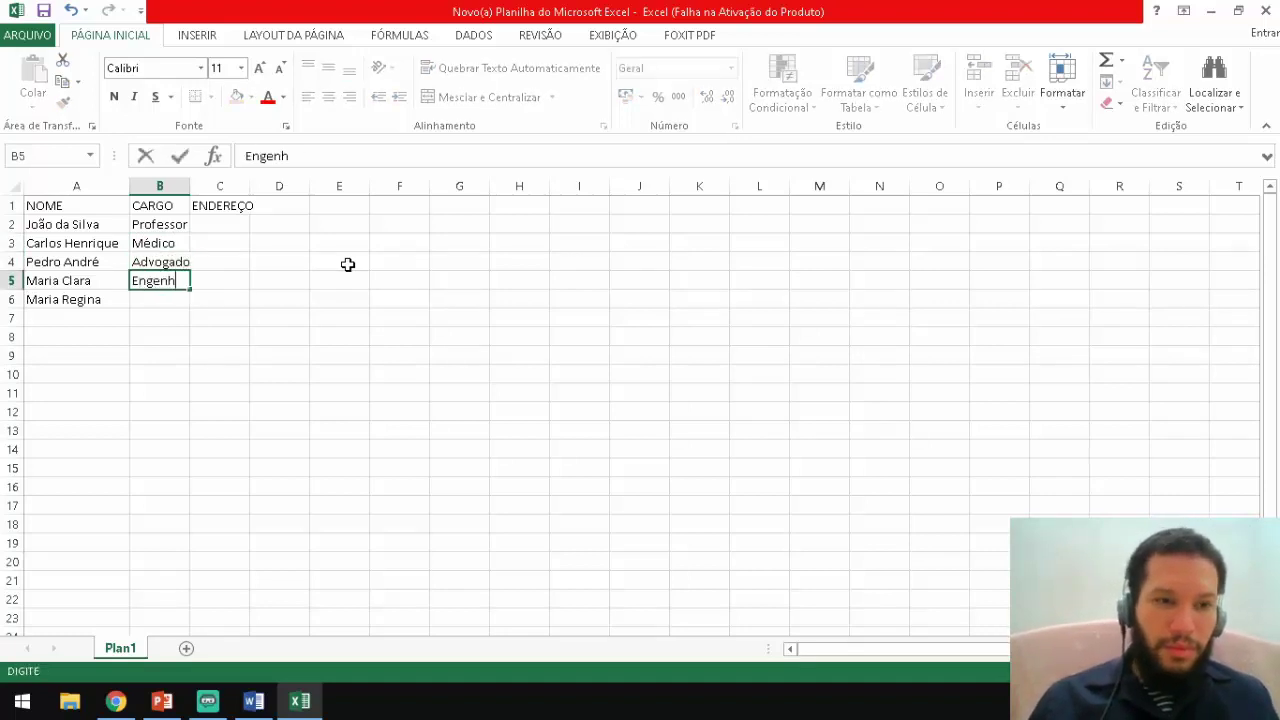
text(a)
text(i)
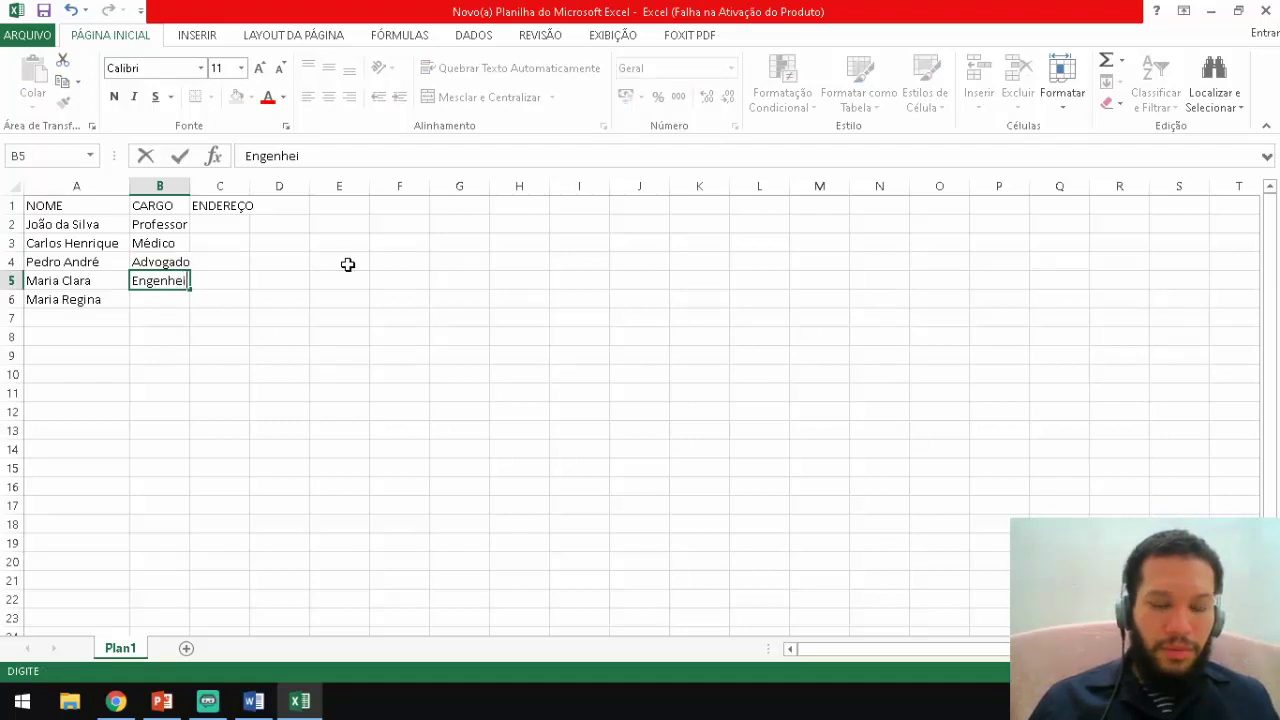
text(ra de co)
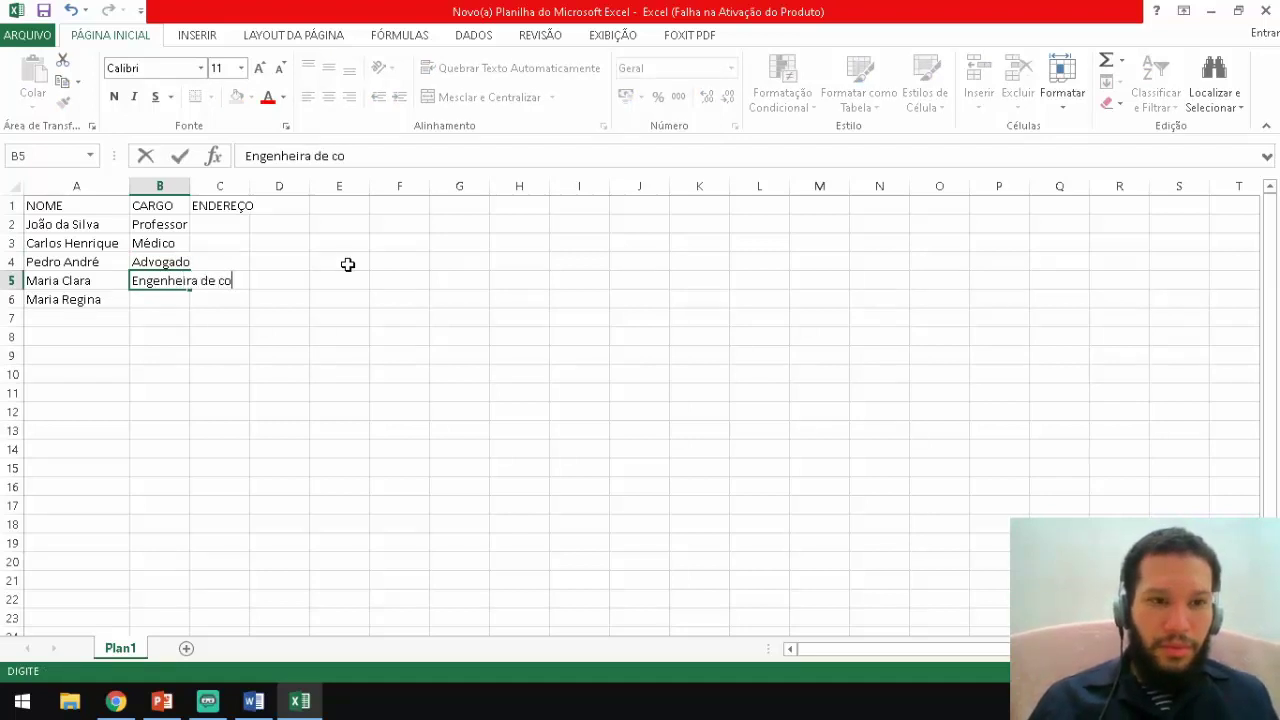
text(mputaçã)
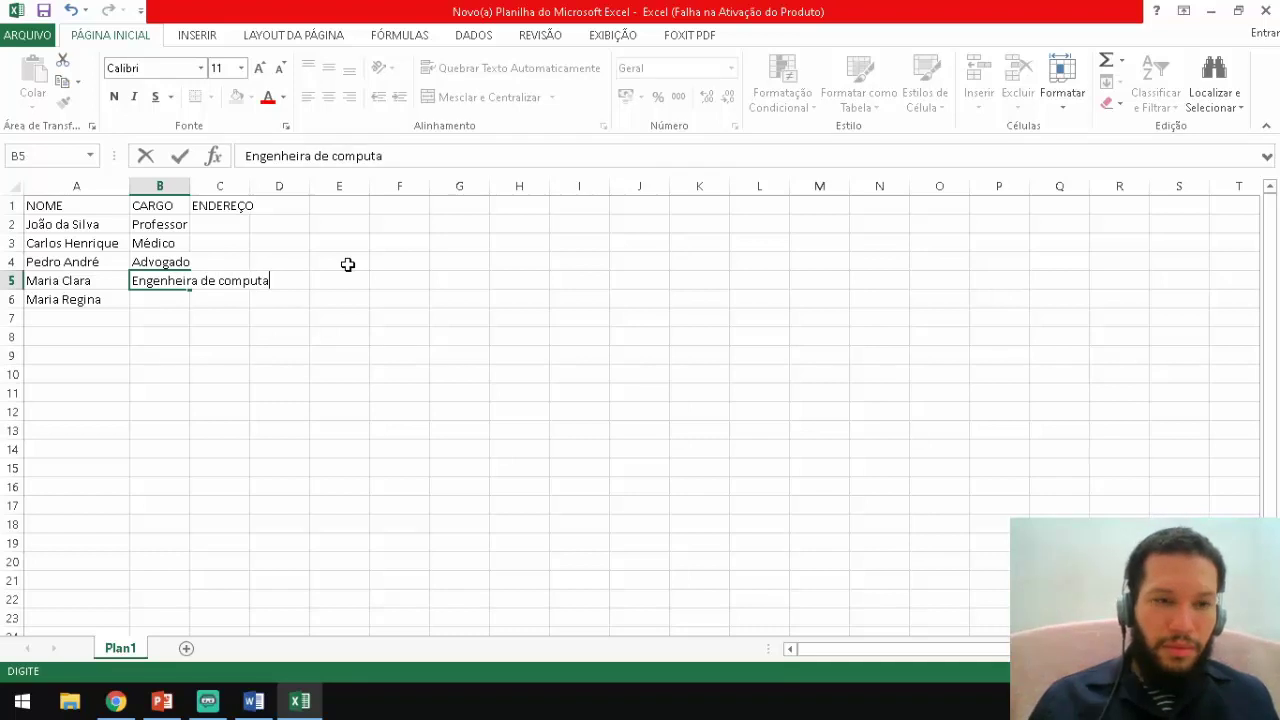
key(BackSpace)
key(BackSpace)
text(çã)
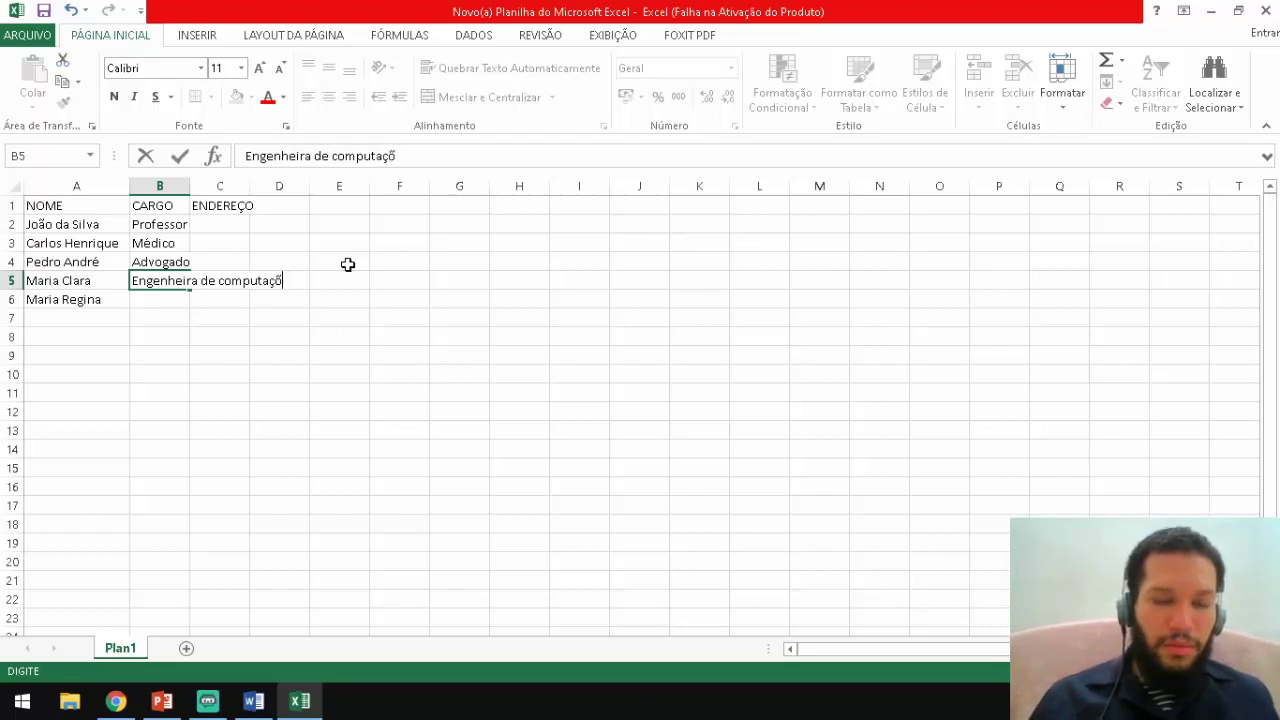
key(BackSpace)
text(aç)
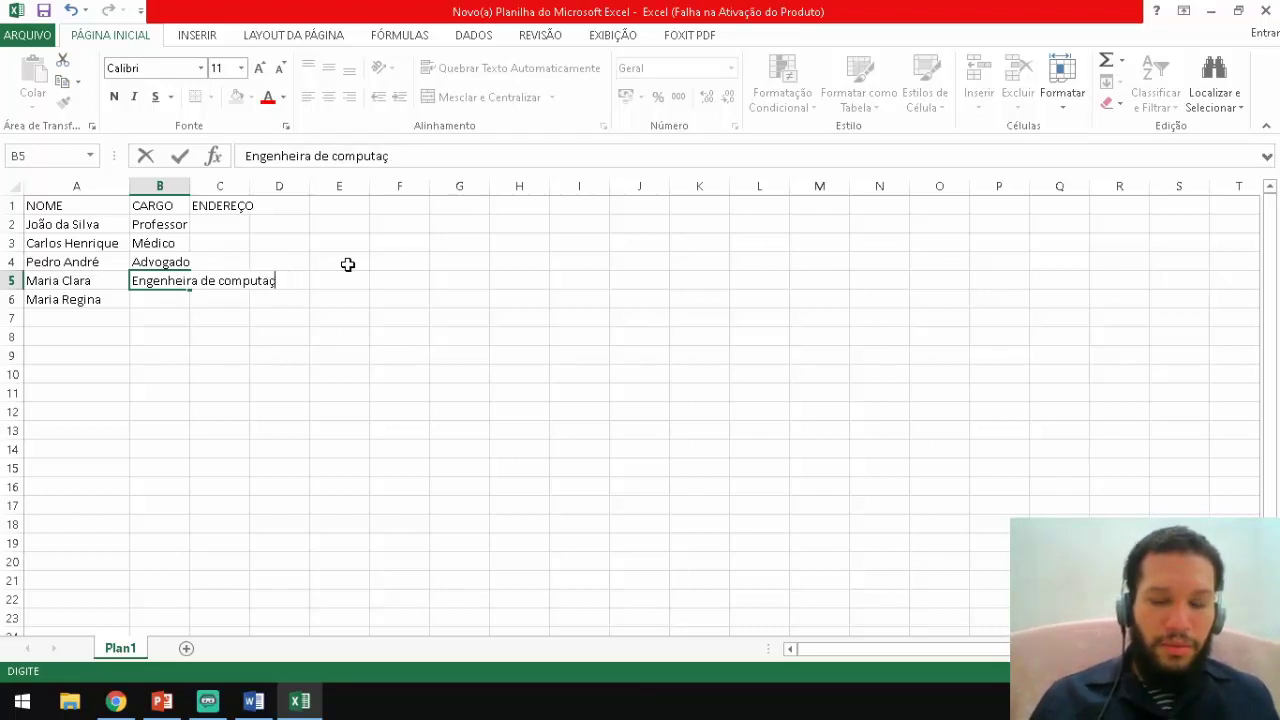
text(ão)
key(Return)
text(E)
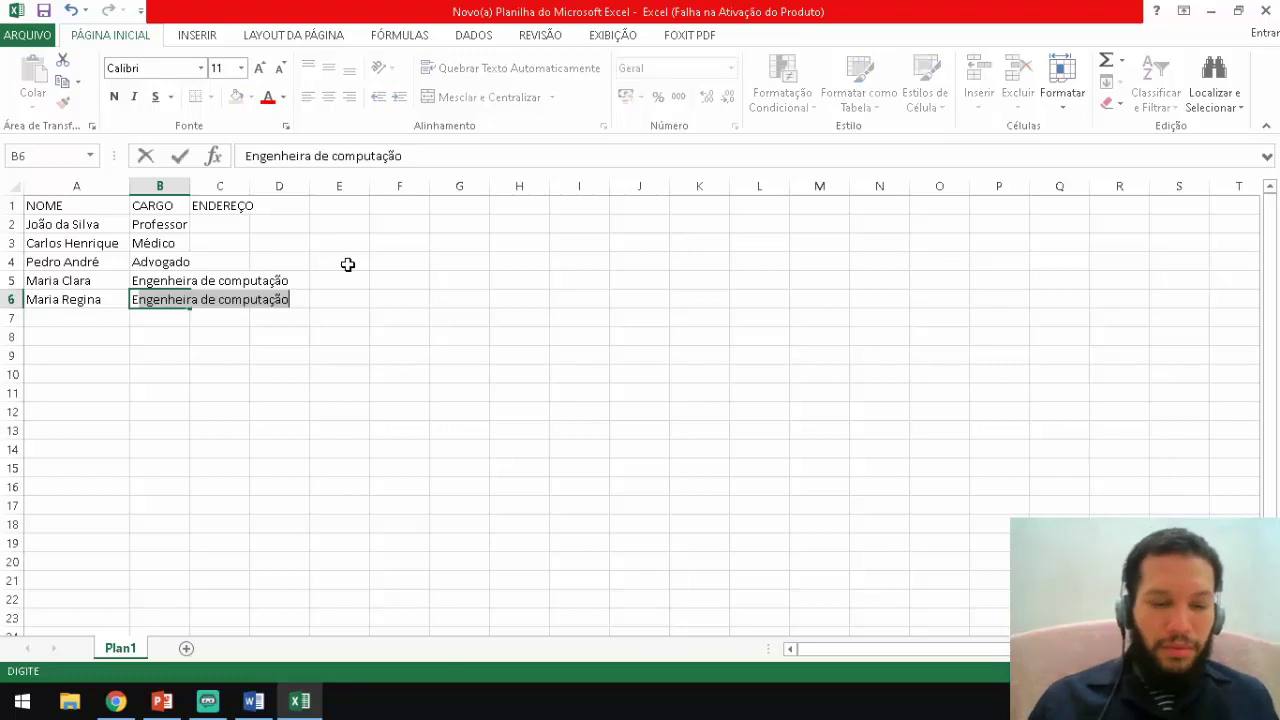
key(Tab)
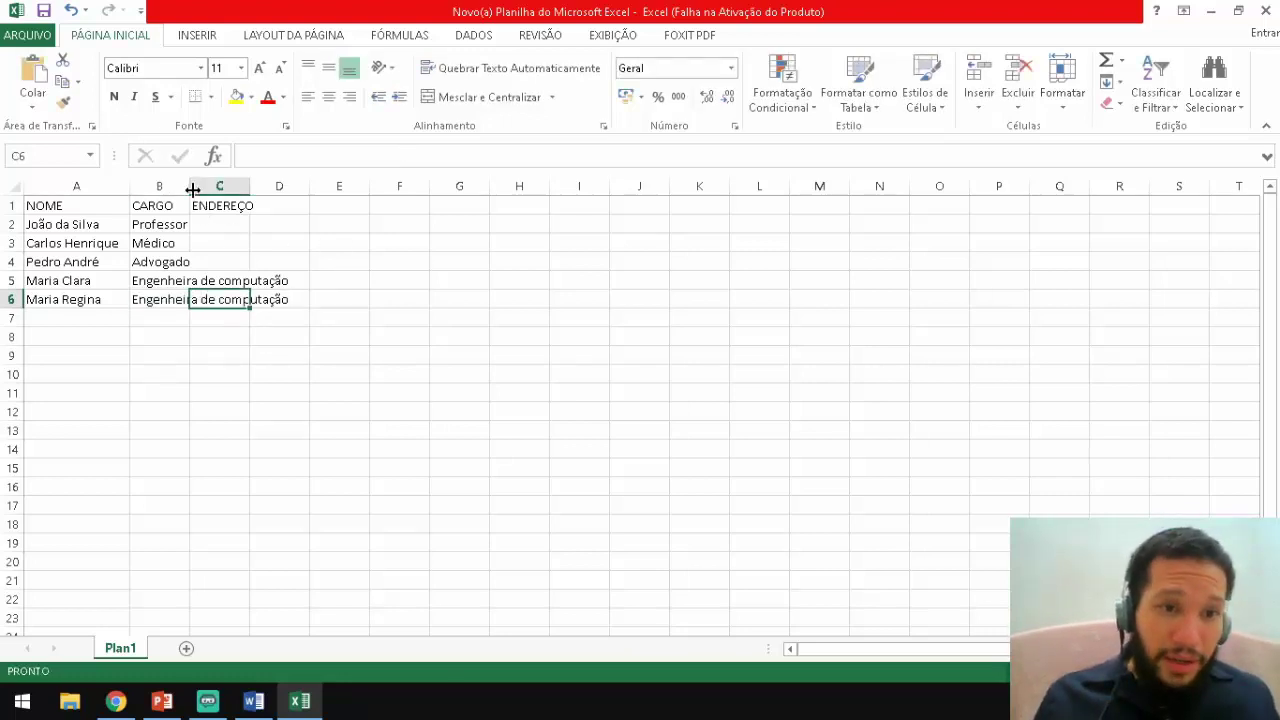
Widen column B and enter the first person's street address in C2.
drag(190, 188, 295, 188)
ctrl+scroll(300, 290, up, 3)
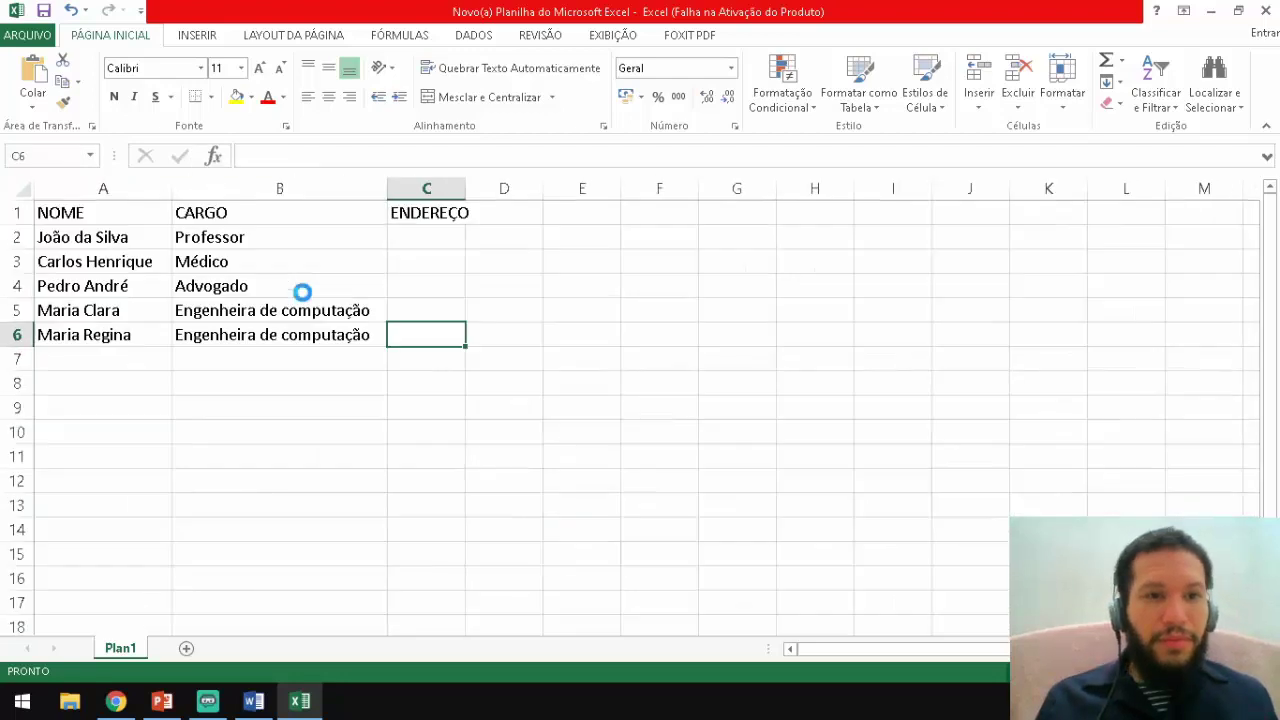
click(457, 252)
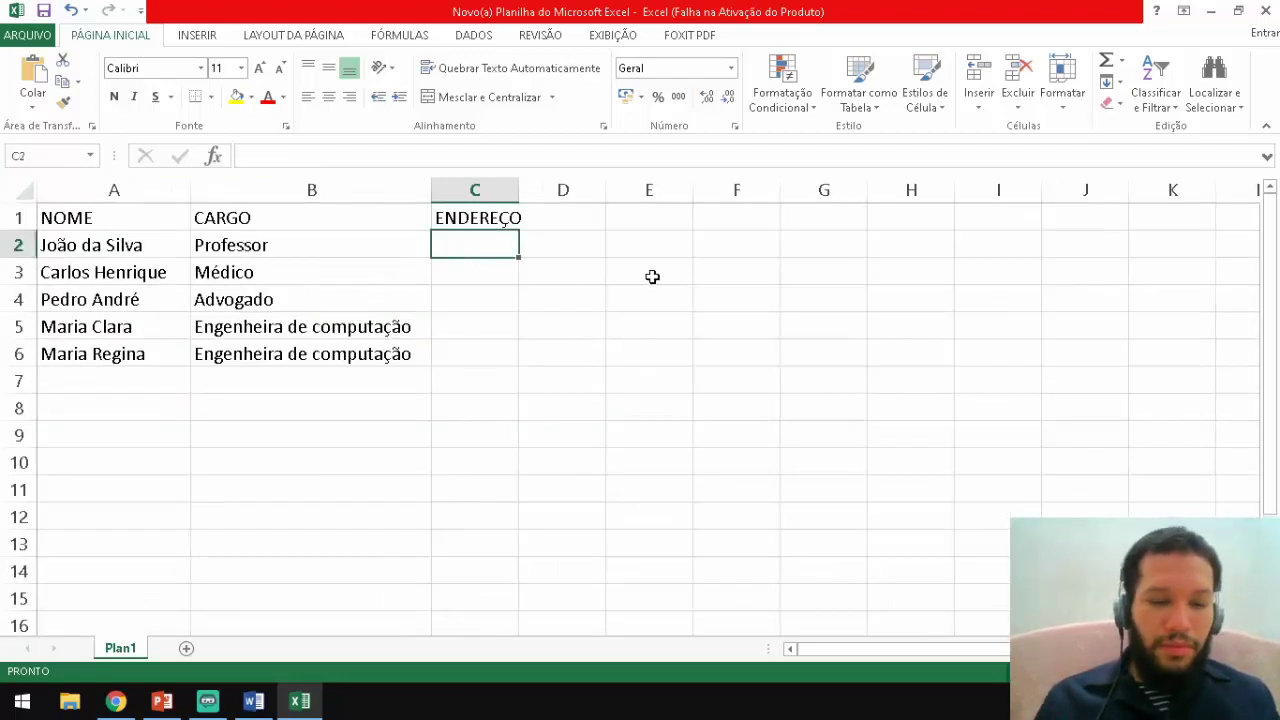
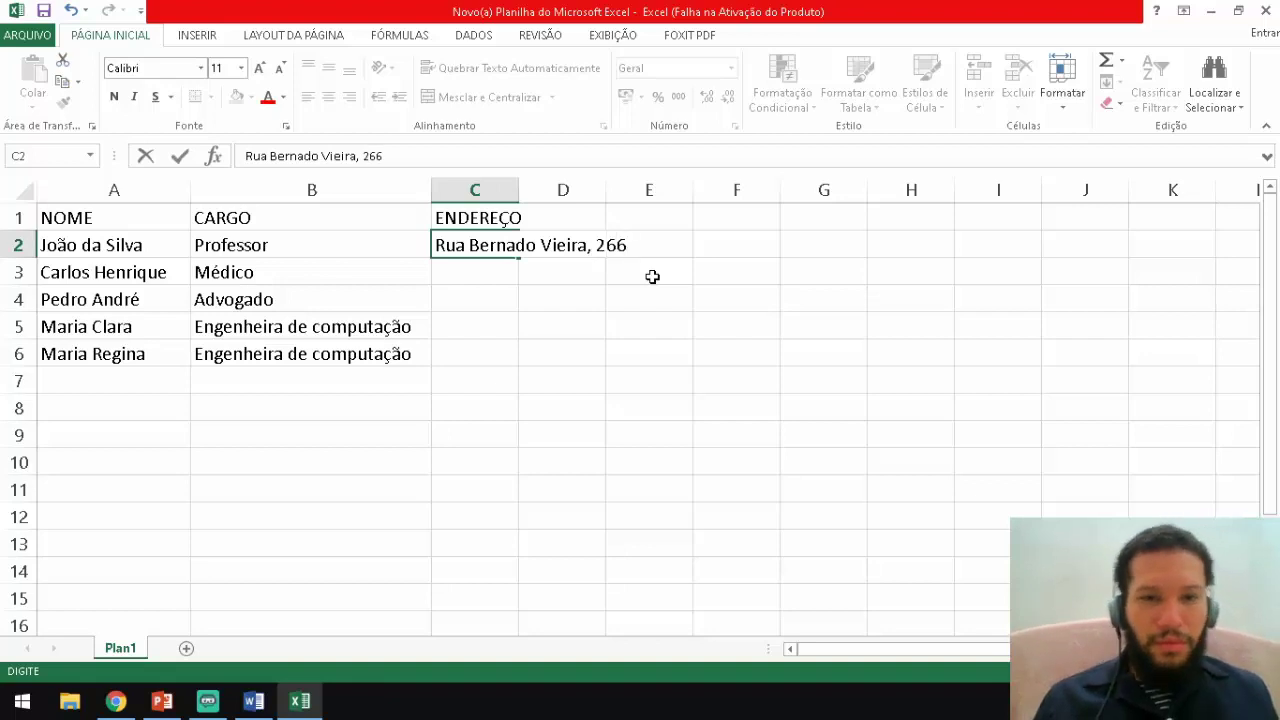
key(Return)
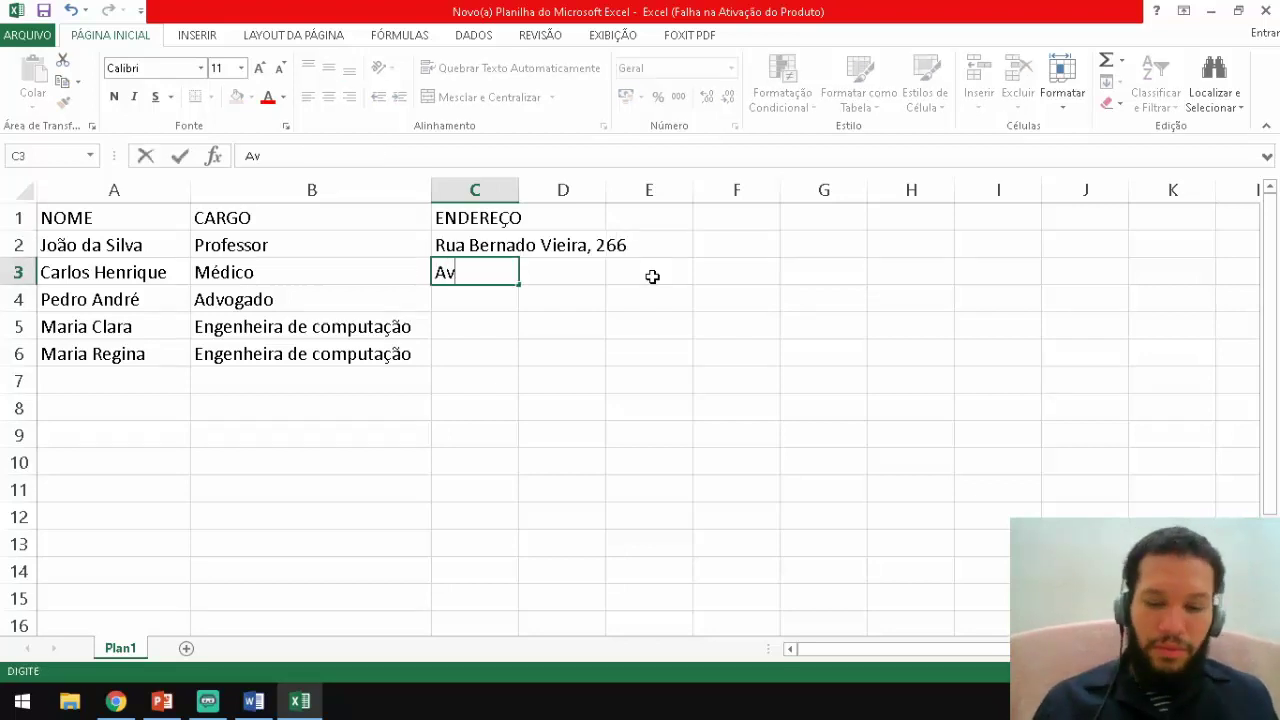
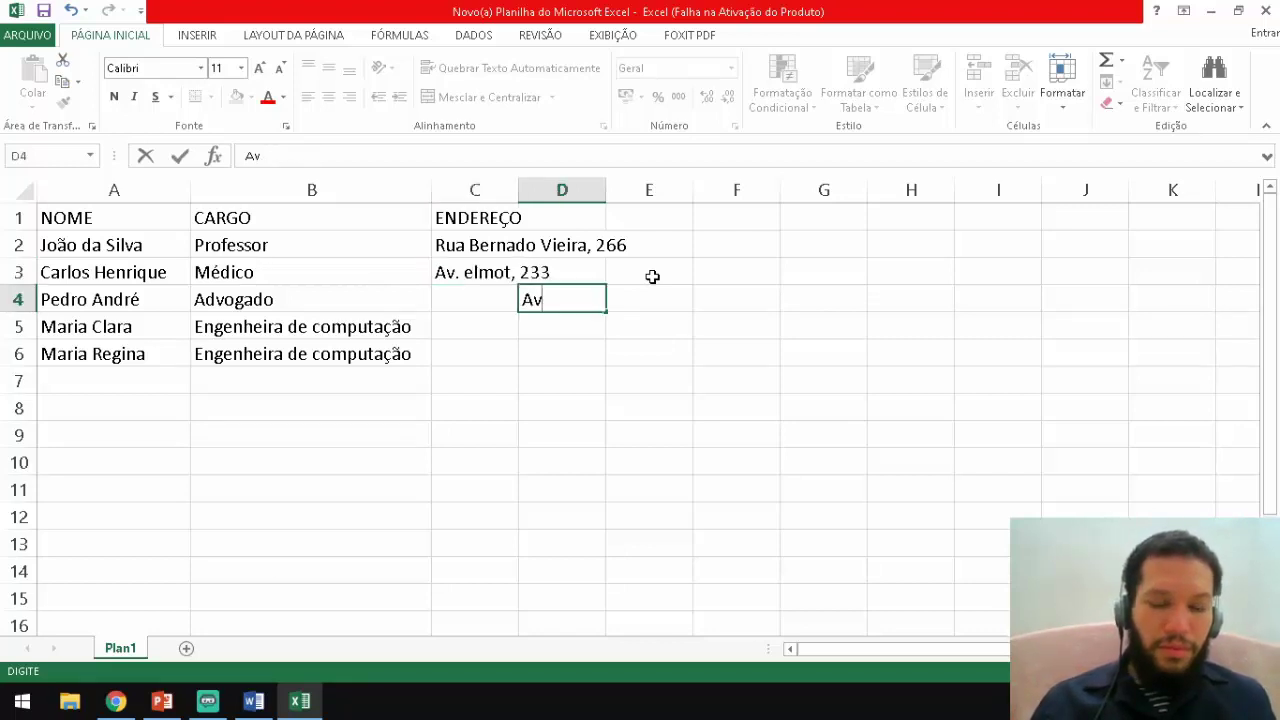
Enter the remaining addresses, placing the shared avenue address in C4 and filling it to C6.
text(De)
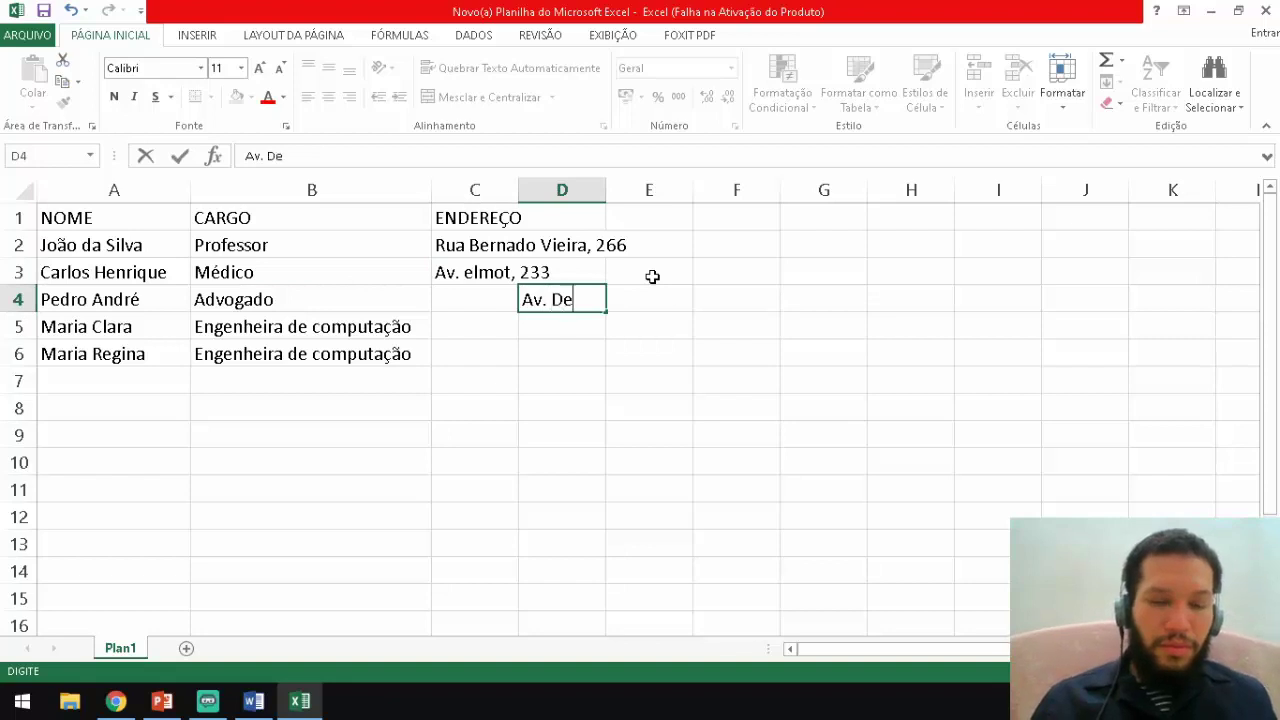
text(odoro da)
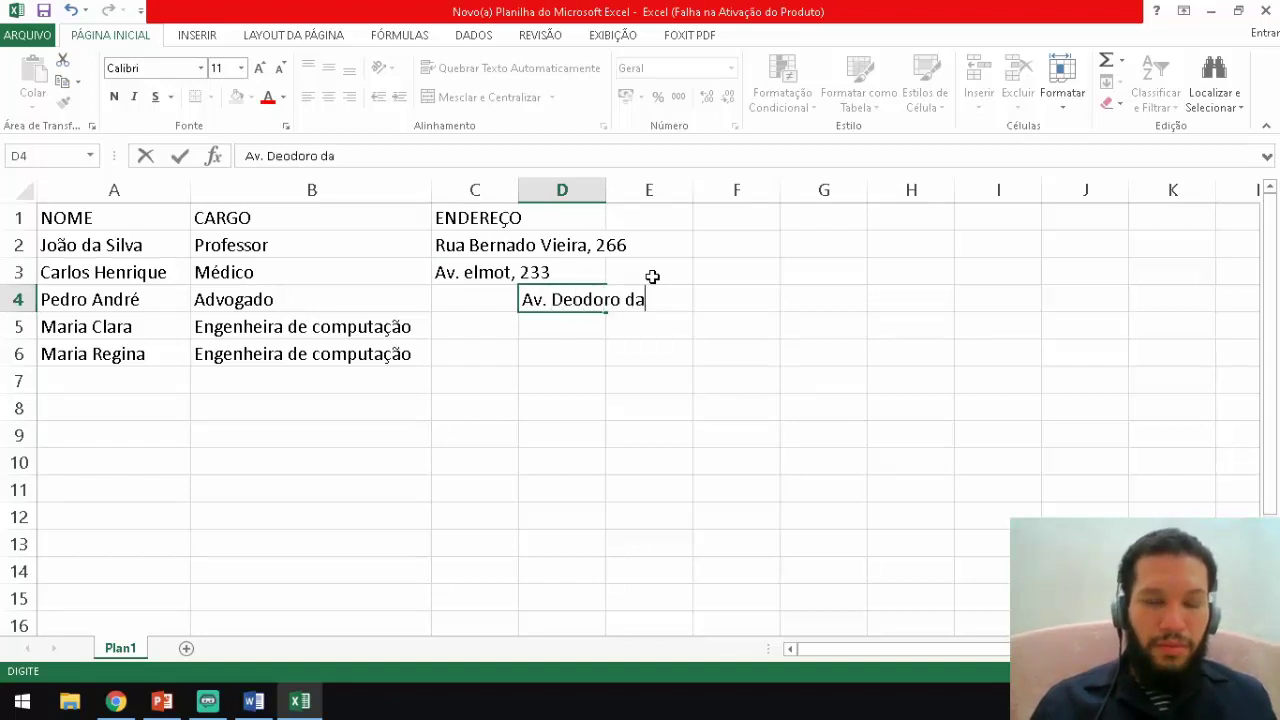
text( fu)
key(BackSpace)
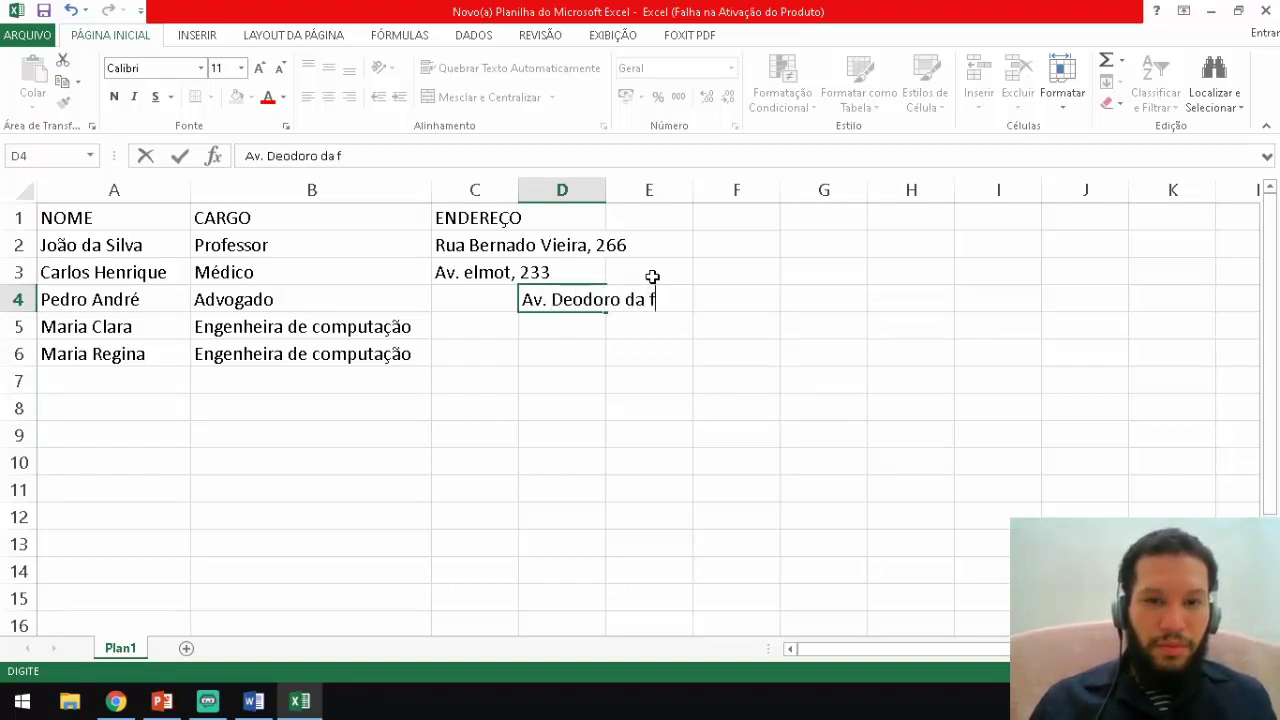
text(n)
key(BackSpace)
text(onseca)
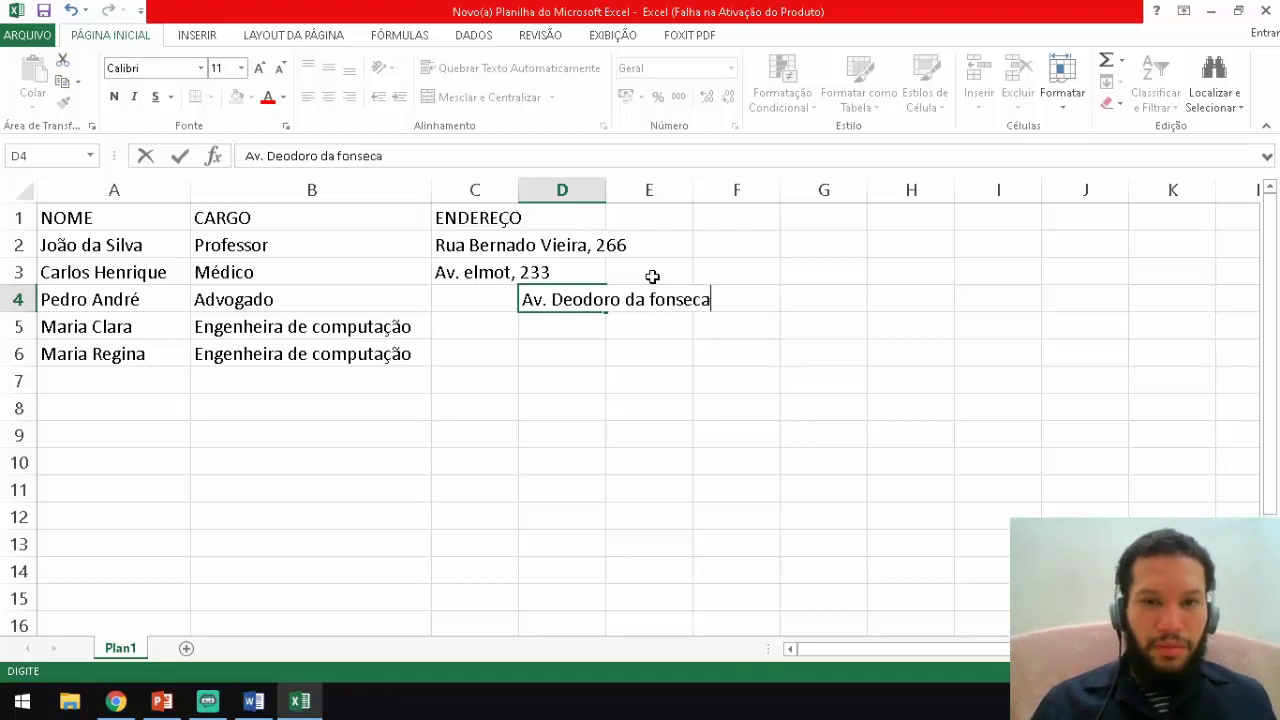
key(Left)
click(580, 351)
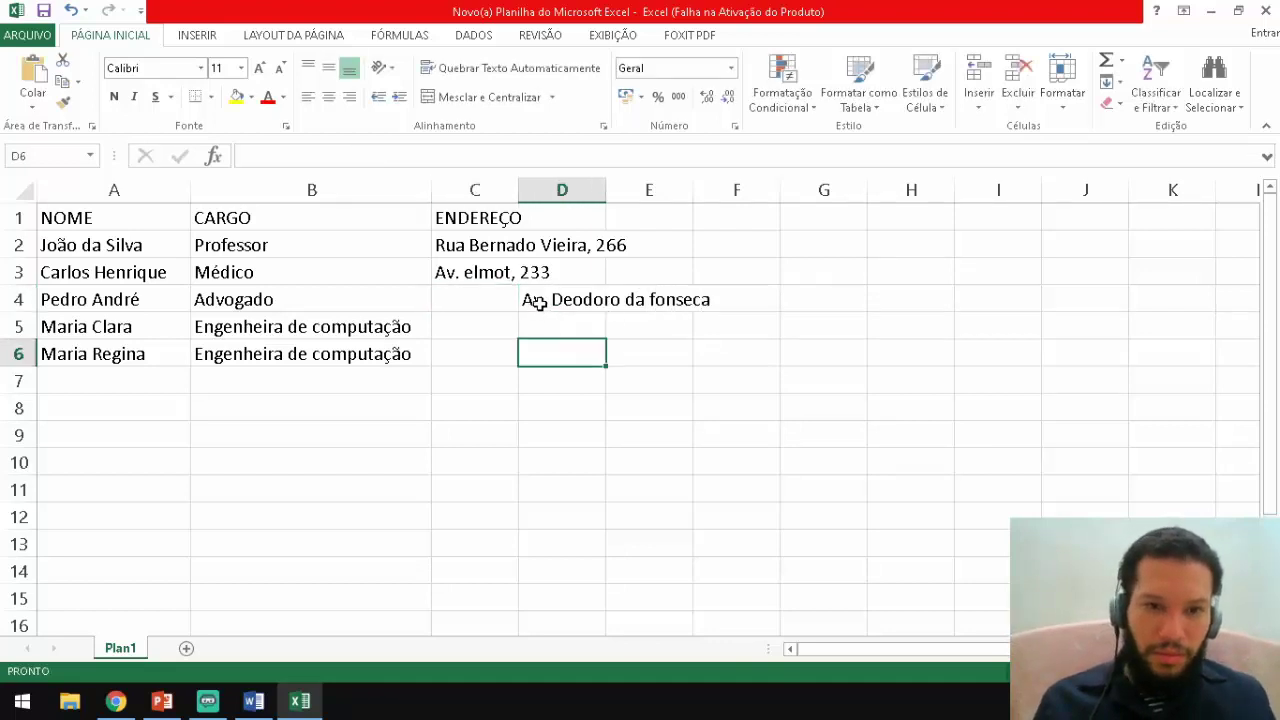
click(525, 300)
drag(525, 300, 628, 350)
click(823, 294)
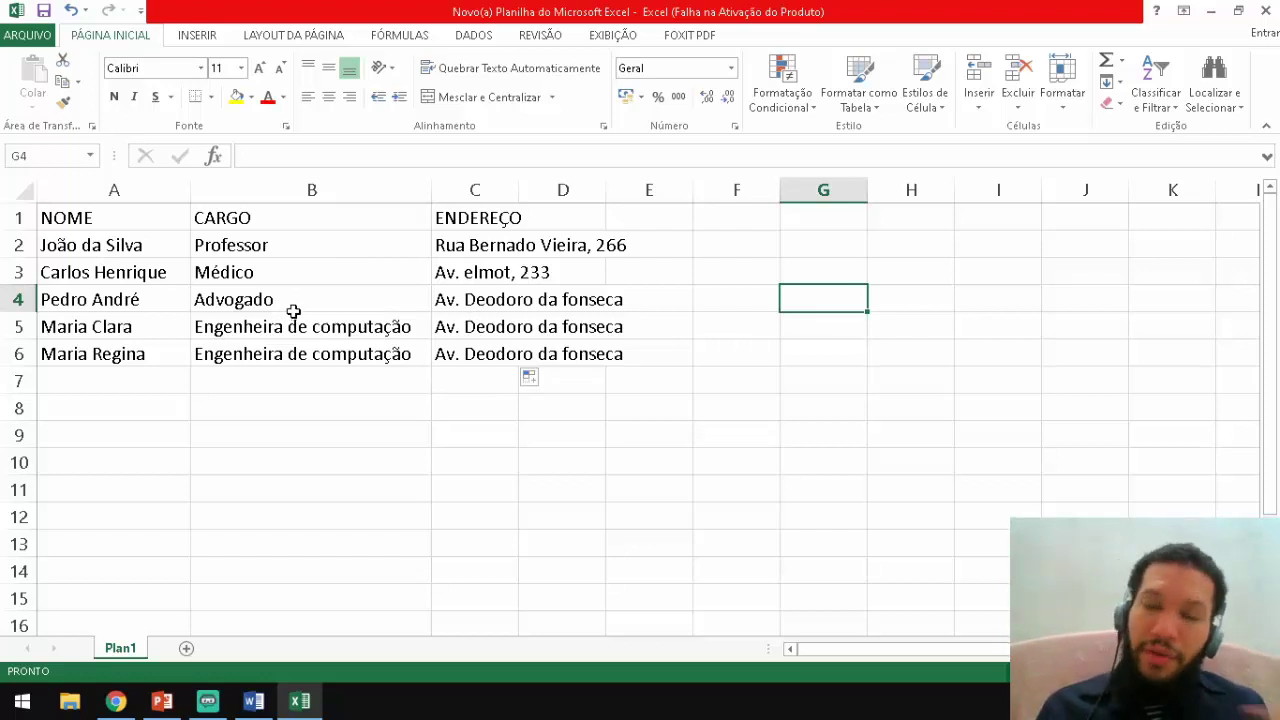
Save and close the workbook, rename its desktop file to 'listaa', and bring back the CARTA DE COBRANÇA letter in Word.
click(1266, 12)
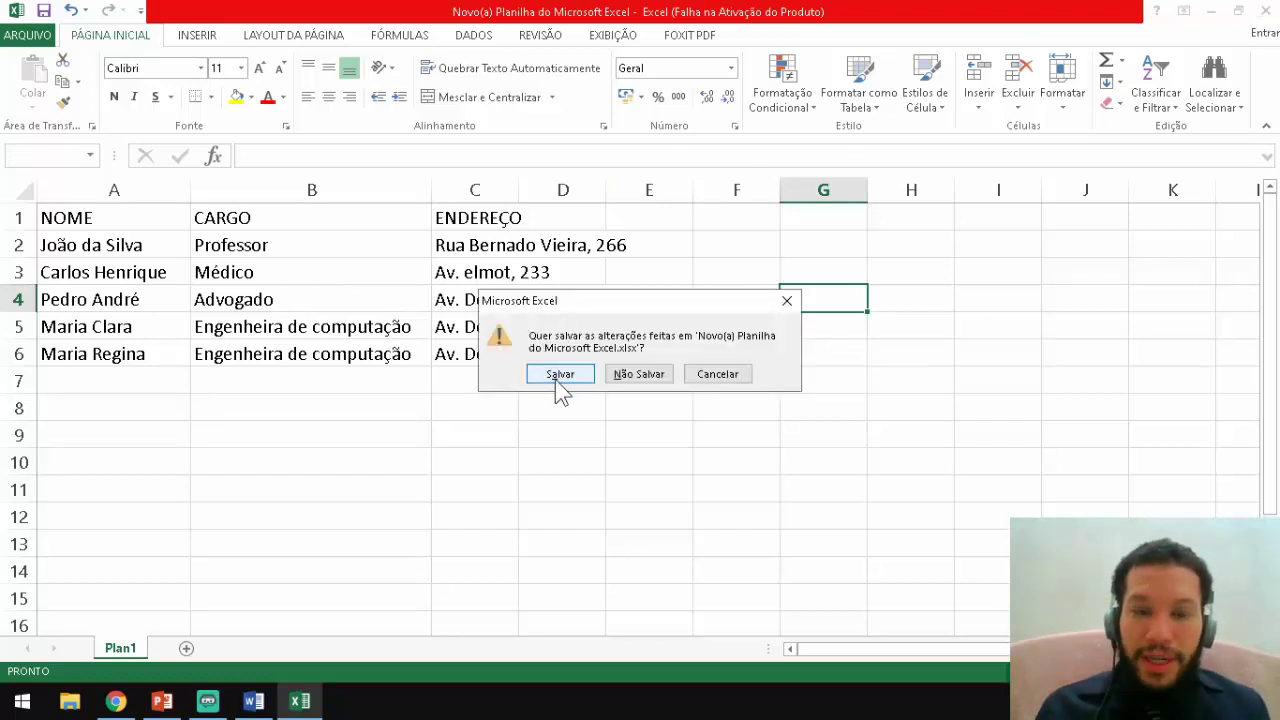
click(560, 375)
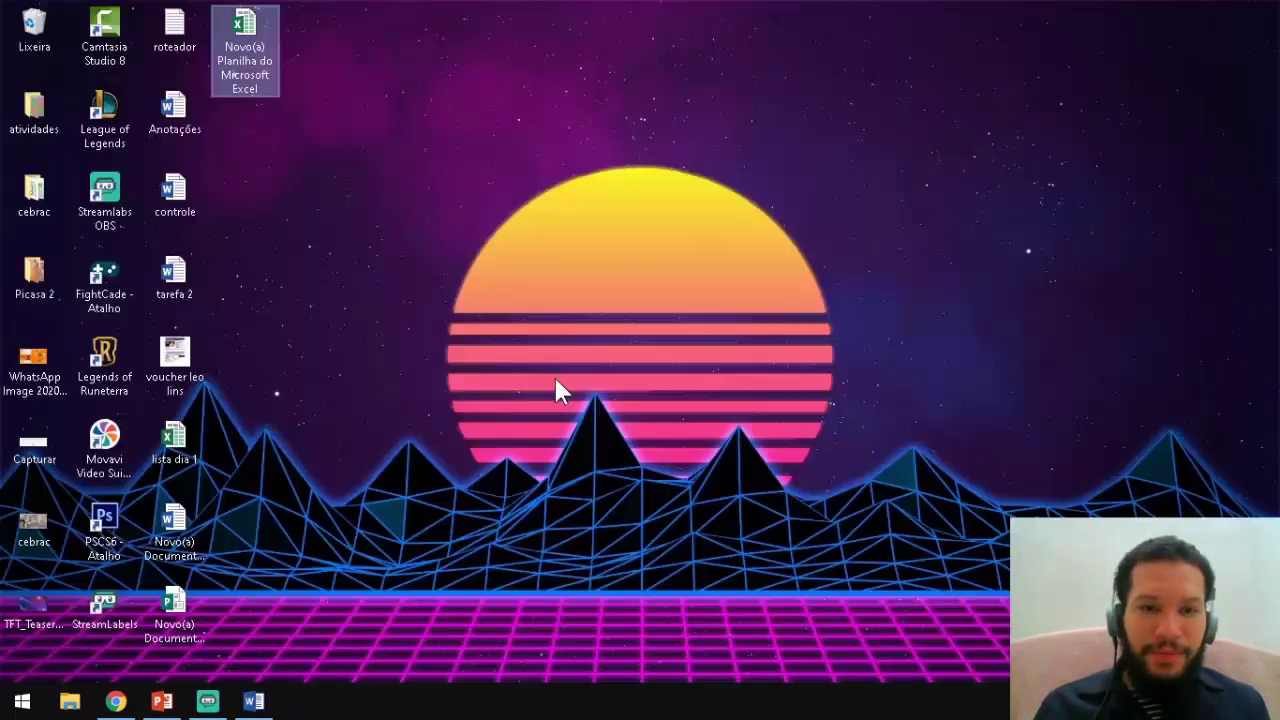
click(256, 62)
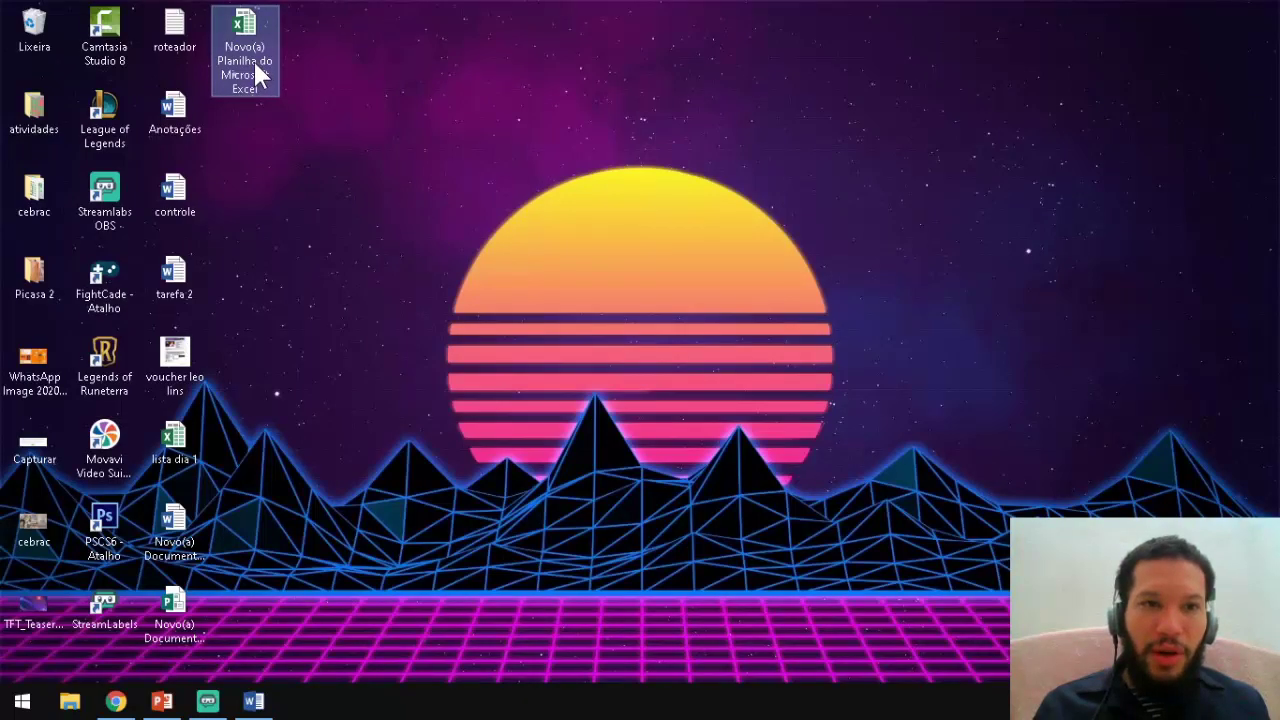
text(lis)
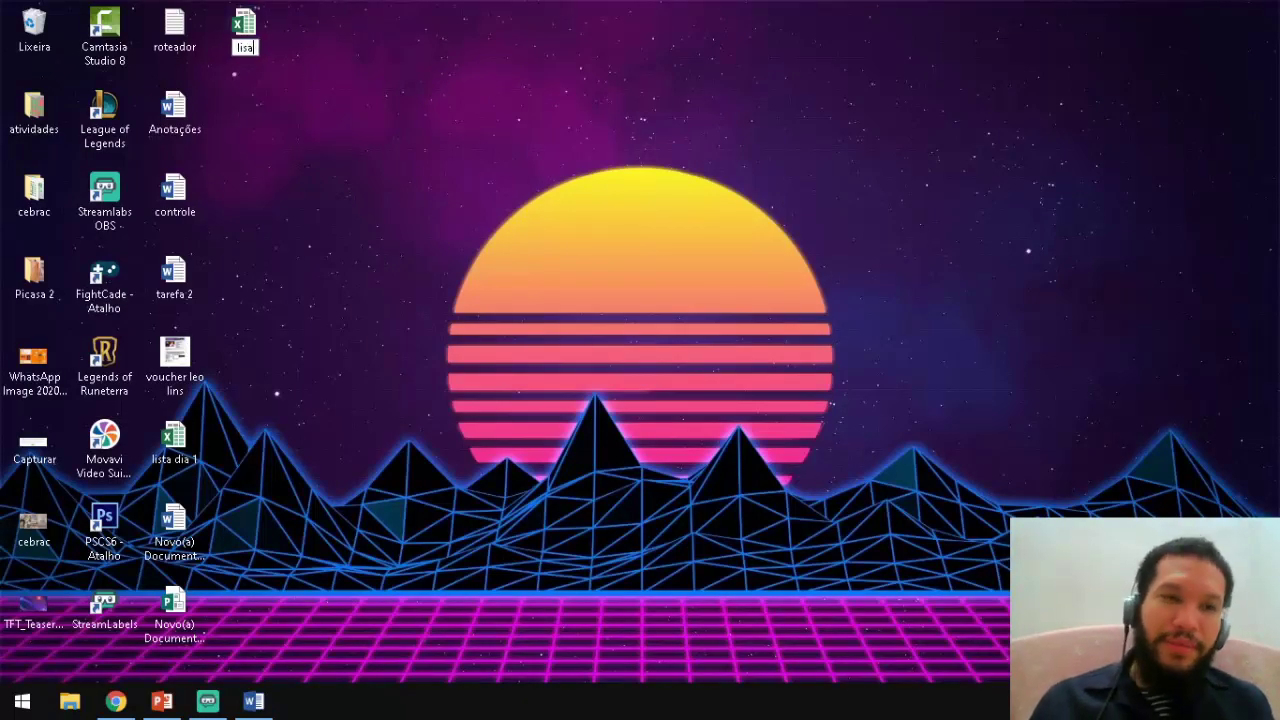
text(taa)
key(Return)
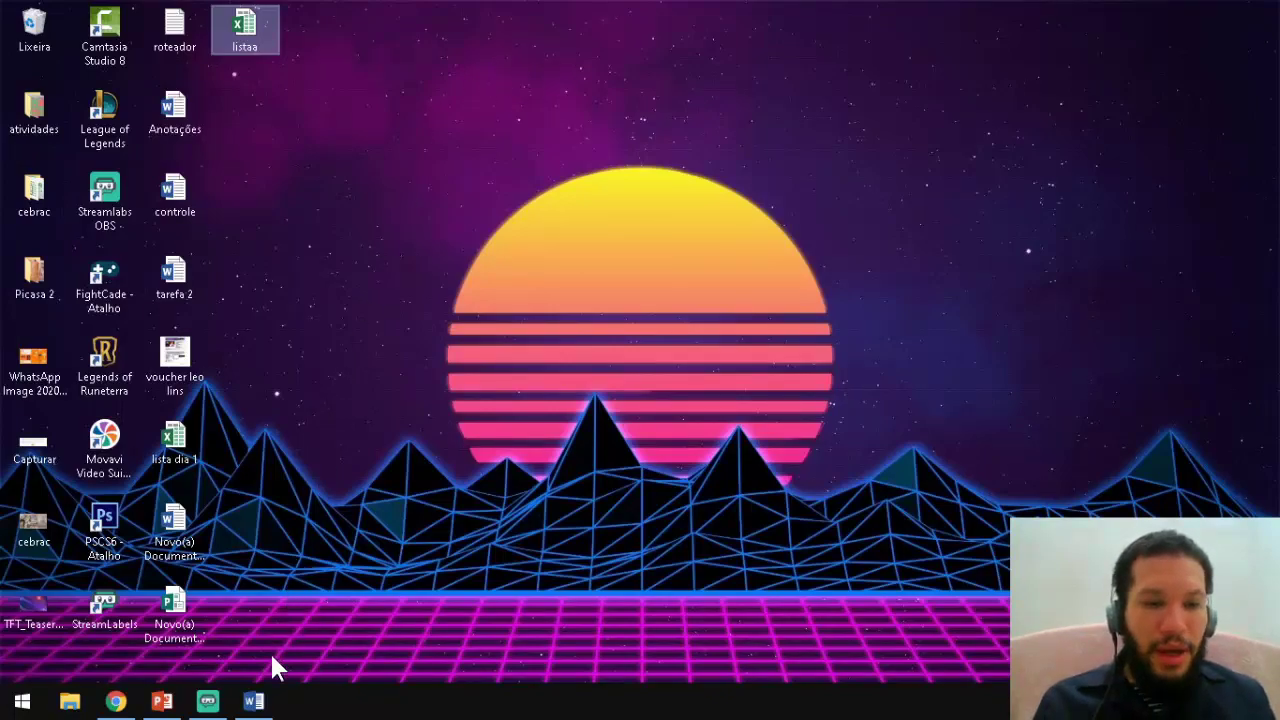
click(253, 701)
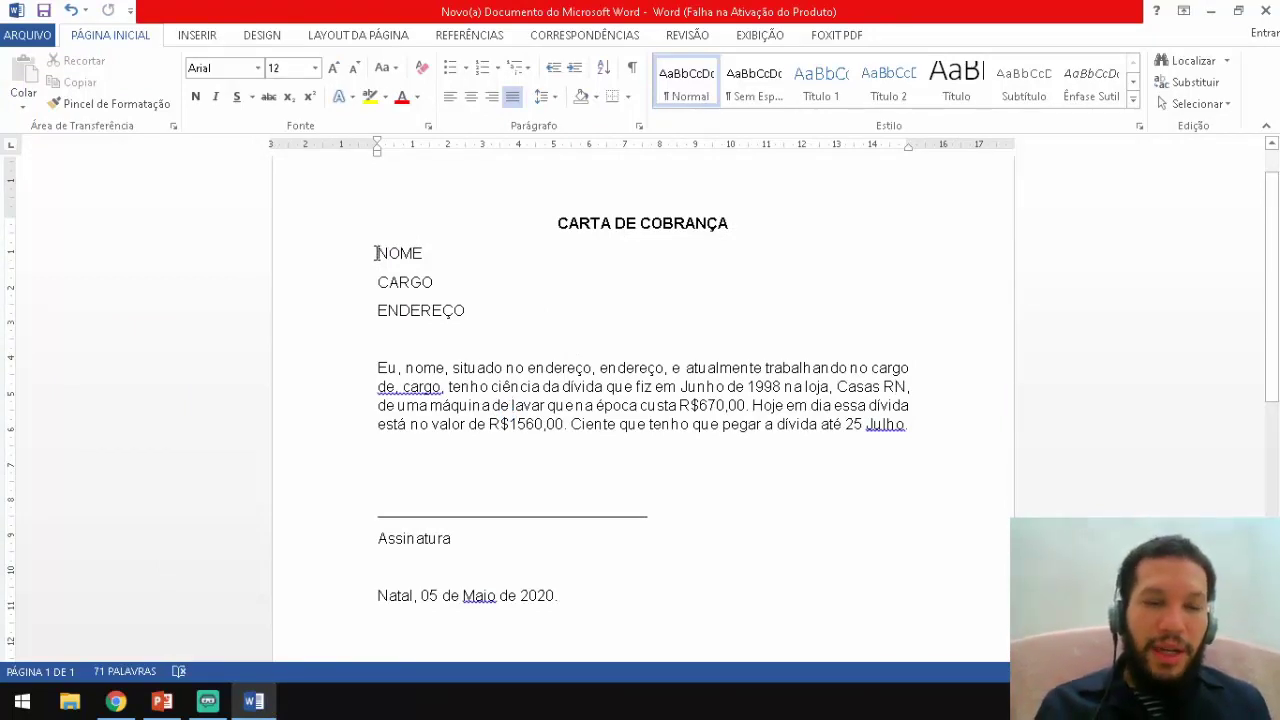
Select the NOME placeholder and open the Selecionar Destinatários options on the Correspondências tab.
drag(375, 253, 430, 255)
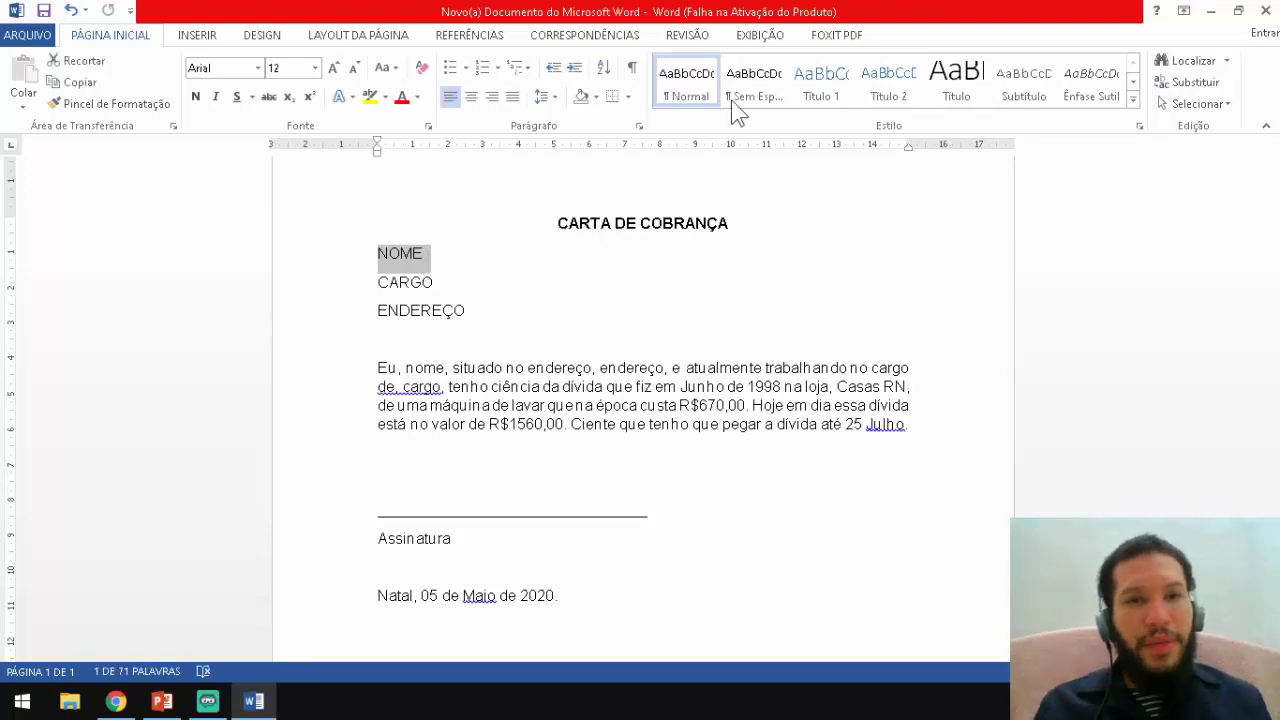
click(549, 38)
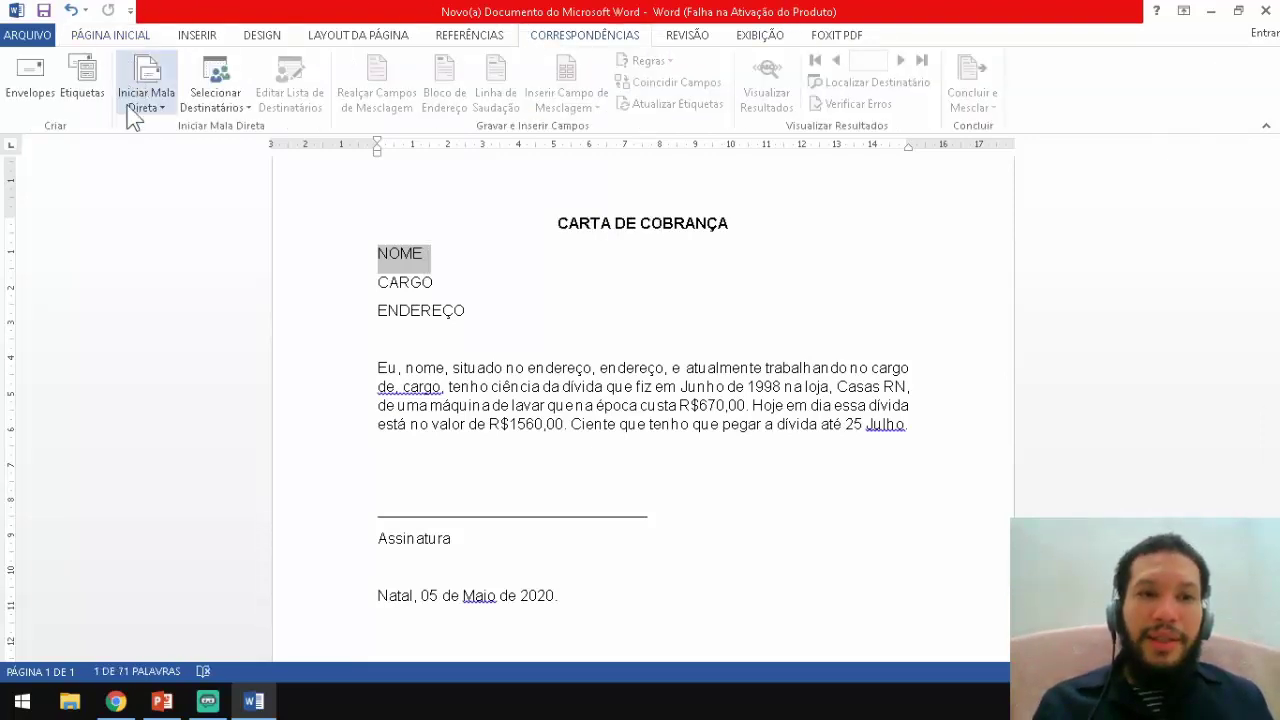
click(220, 85)
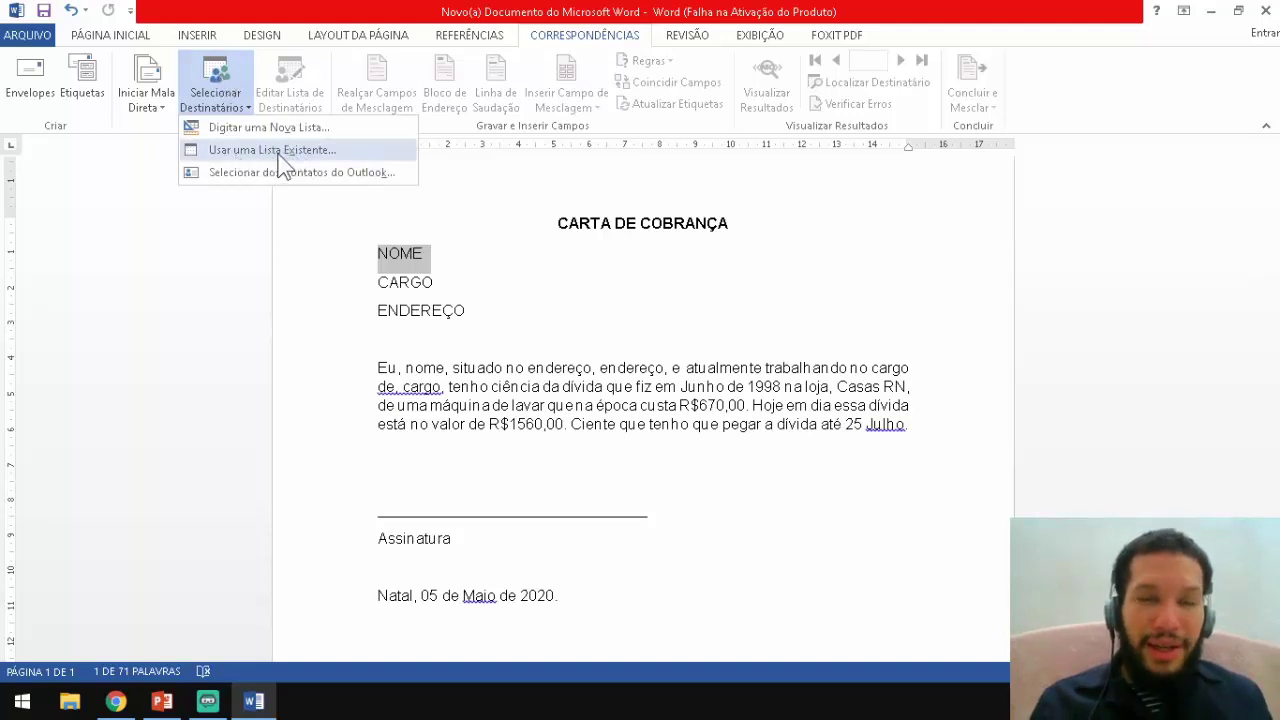
Use the existing list 'listaa' from Área de Trabalho as recipients, confirm its worksheet, and reselect NOME.
click(278, 152)
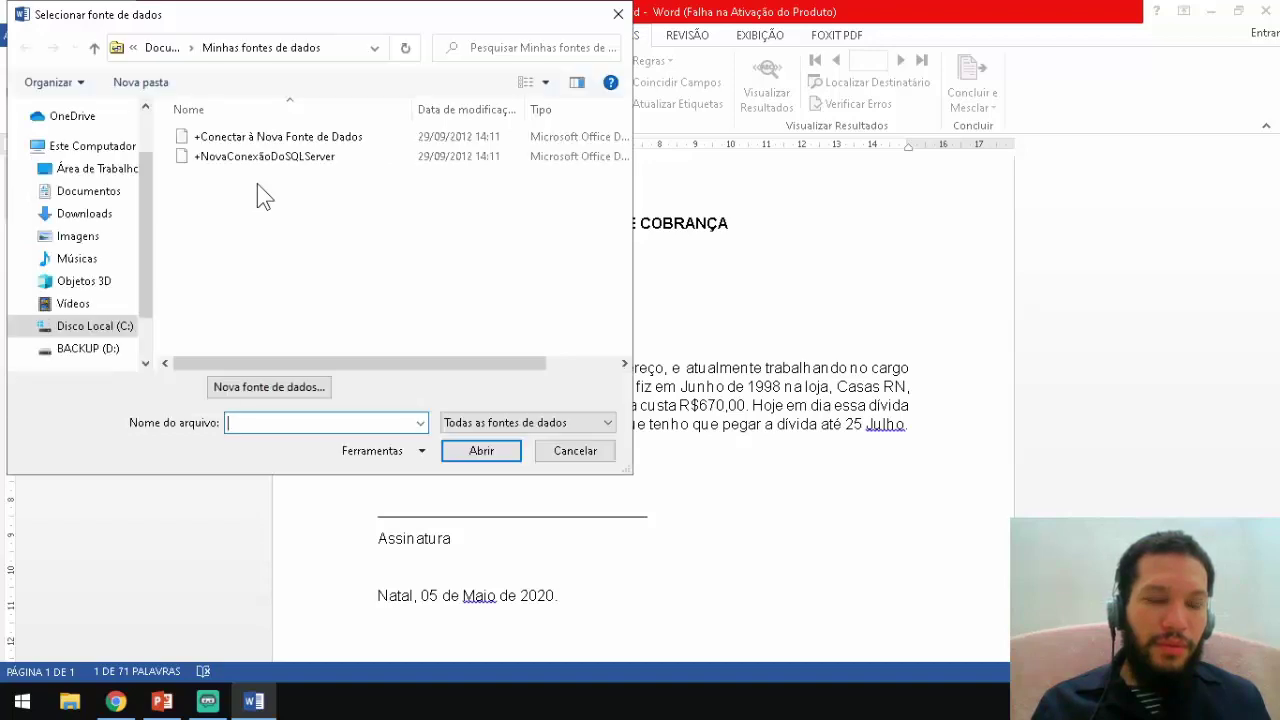
click(121, 166)
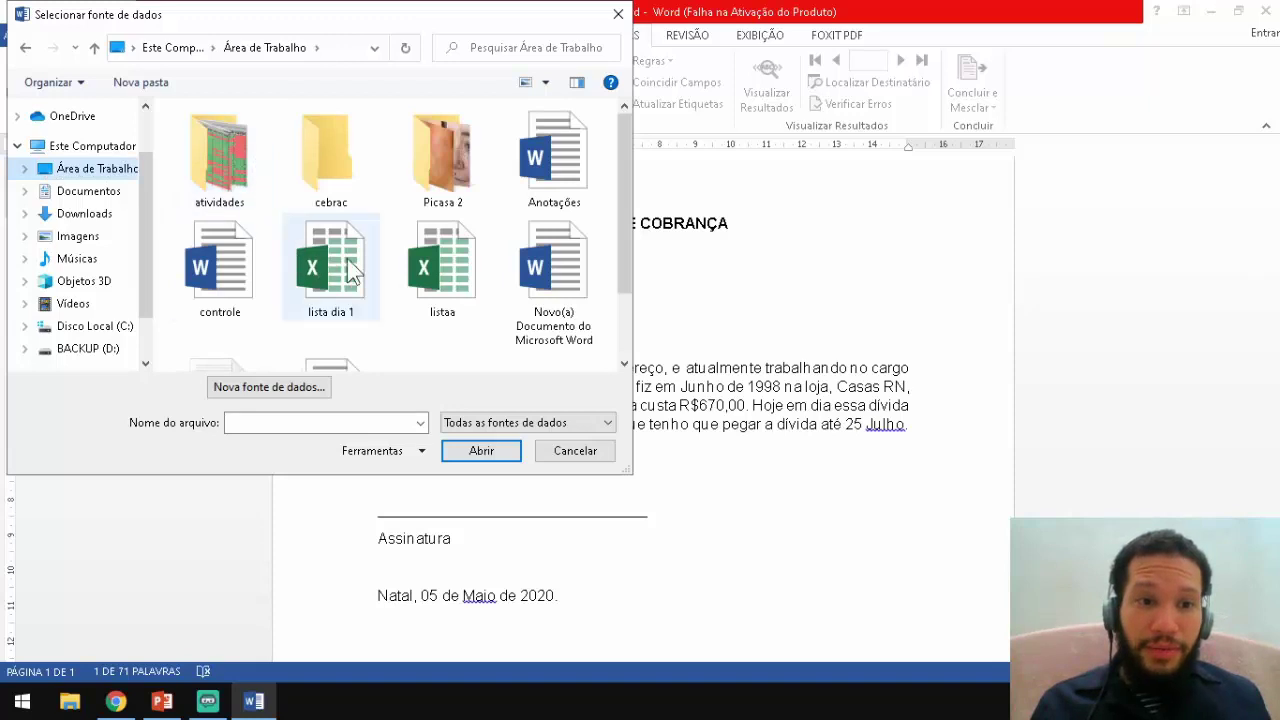
double_click(436, 256)
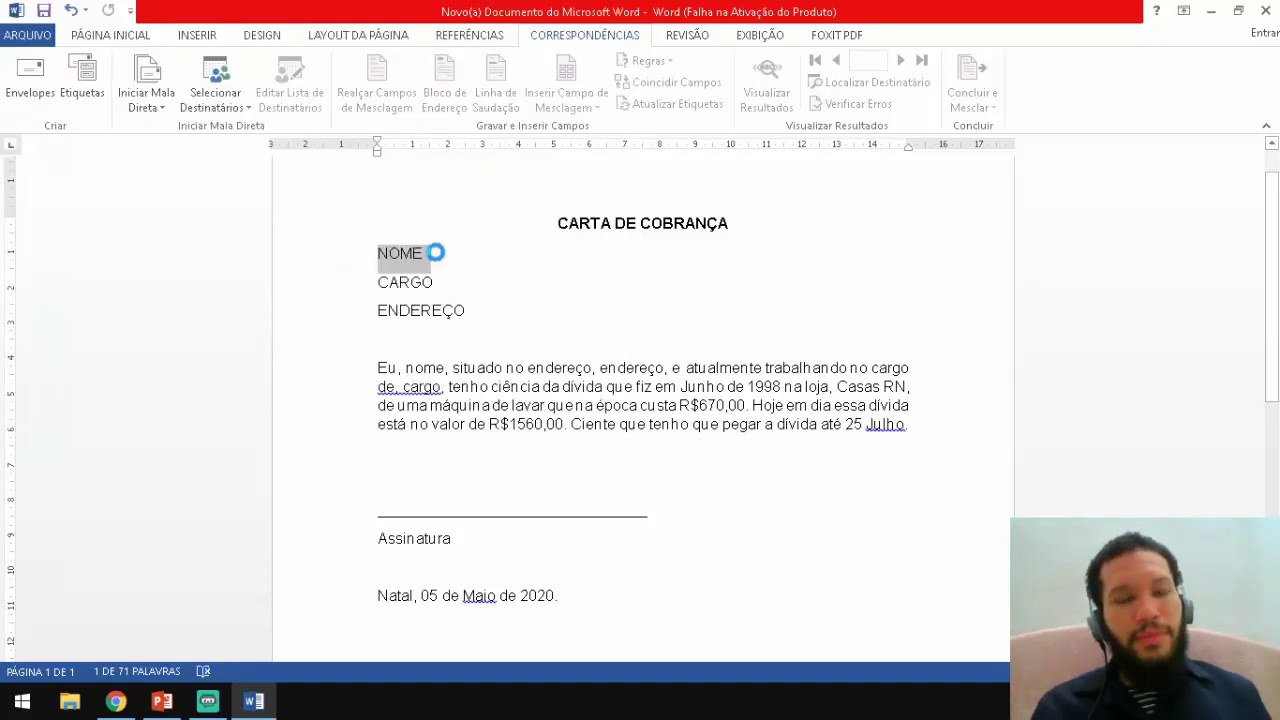
click(749, 420)
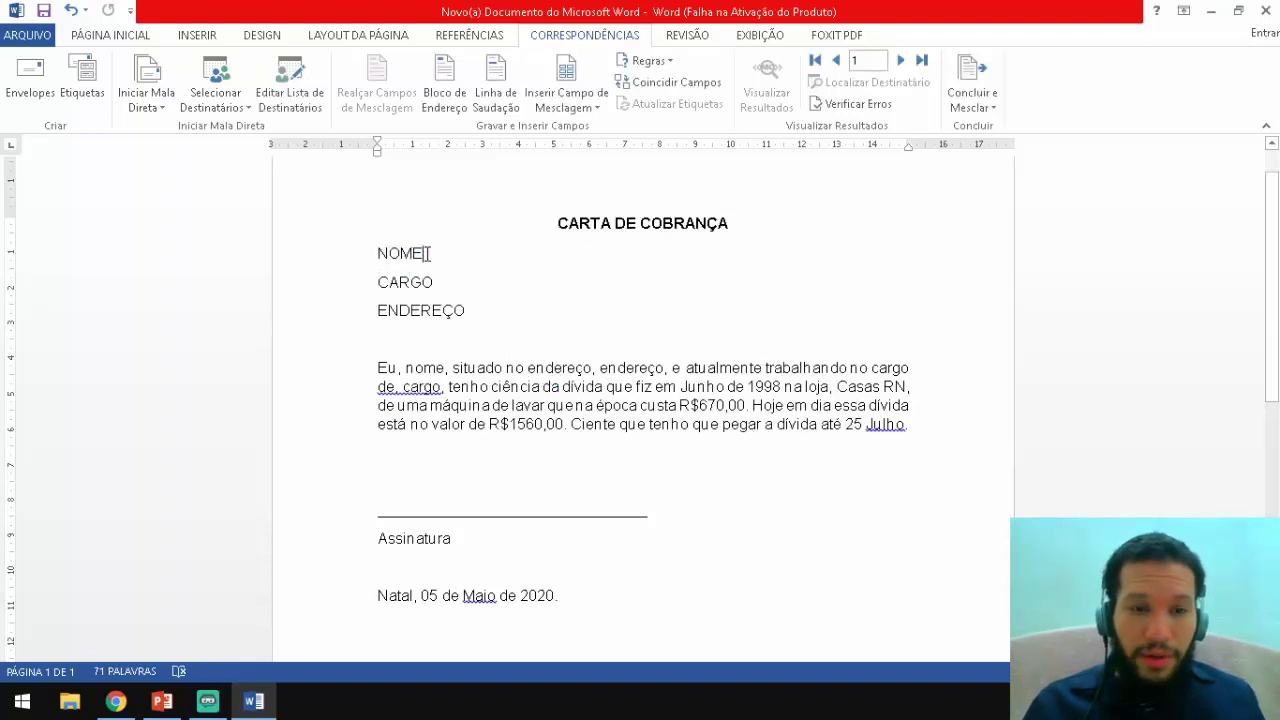
drag(430, 253, 378, 254)
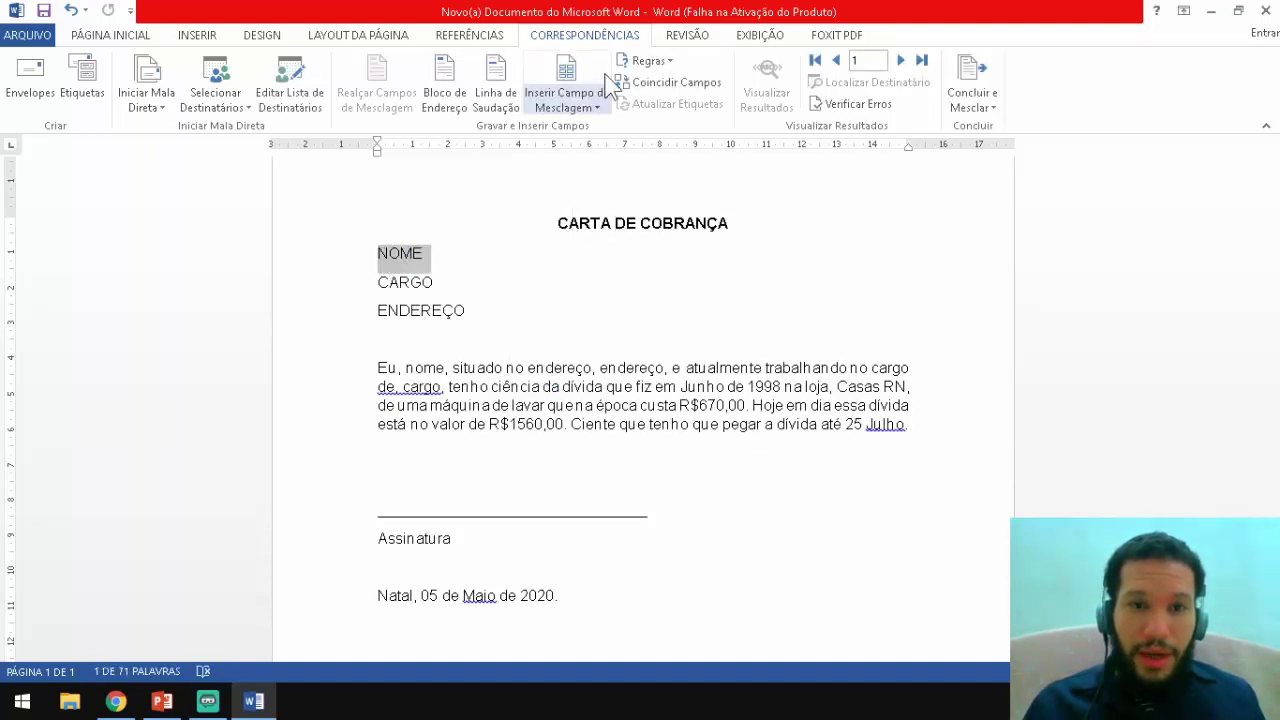